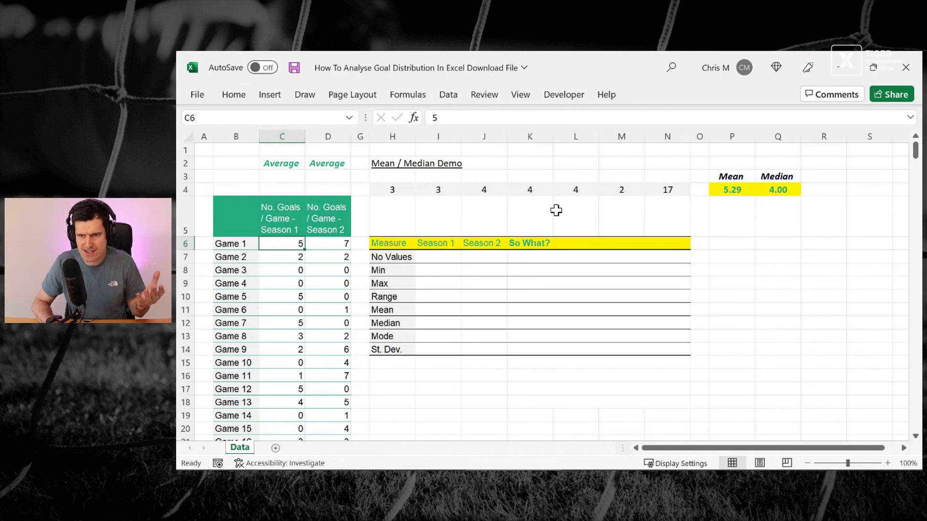
# Enter =AVERAGE(C6:C365) in C3 to get the Season 1 average of 2.63
pyautogui.press('Right')
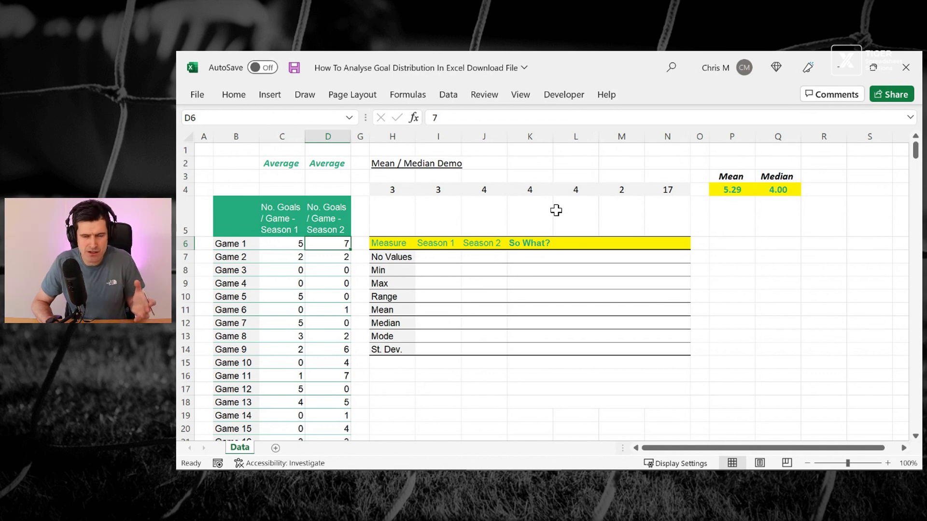
pyautogui.press('Down')
pyautogui.press('Down')
pyautogui.press('Down')
pyautogui.press('Down')
pyautogui.press('Down')
pyautogui.press('Down')
pyautogui.press('Down')
pyautogui.press('Down')
pyautogui.press('Down')
pyautogui.press('Down')
pyautogui.press('Down')
pyautogui.press('Down')
pyautogui.press('Down')
pyautogui.press('Down')
pyautogui.press('Down')
pyautogui.press('Down')
pyautogui.press('Down')
pyautogui.press('Down')
pyautogui.press('Down')
pyautogui.press('Down')
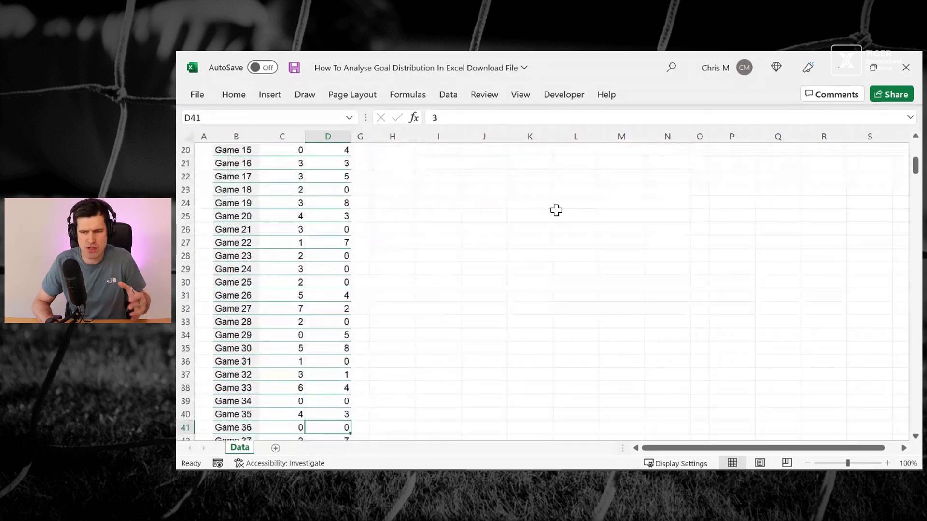
pyautogui.press('Down')
pyautogui.press('Down')
pyautogui.press('Down')
pyautogui.press('Down')
pyautogui.press('Down')
pyautogui.press('Down')
pyautogui.press('Down')
pyautogui.press('Down')
pyautogui.press('Down')
pyautogui.press('Down')
pyautogui.press('Down')
pyautogui.press('Down')
pyautogui.press('Down')
pyautogui.press('Down')
pyautogui.press('Down')
pyautogui.press('Down')
pyautogui.press('Down')
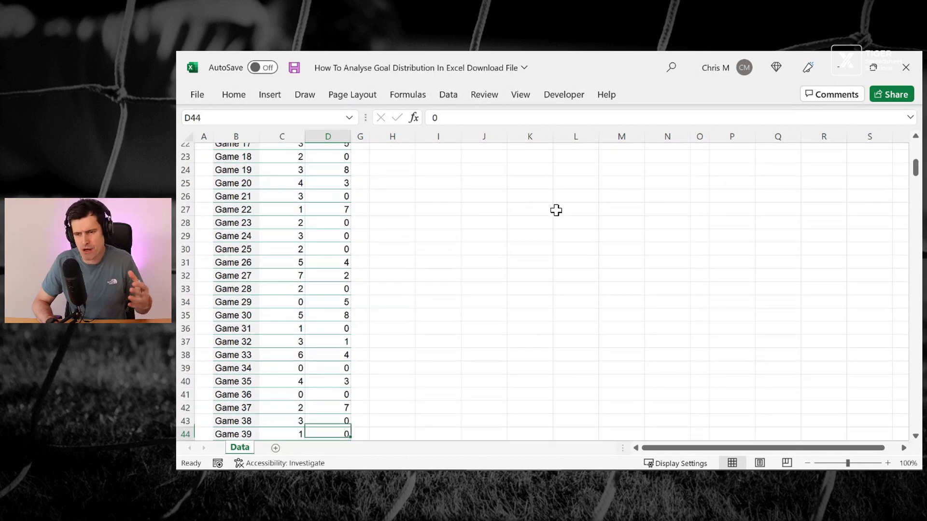
pyautogui.press('Down')
pyautogui.press('Down')
pyautogui.press('Down')
pyautogui.press('Down')
pyautogui.press('Down')
pyautogui.press('Down')
pyautogui.press('Down')
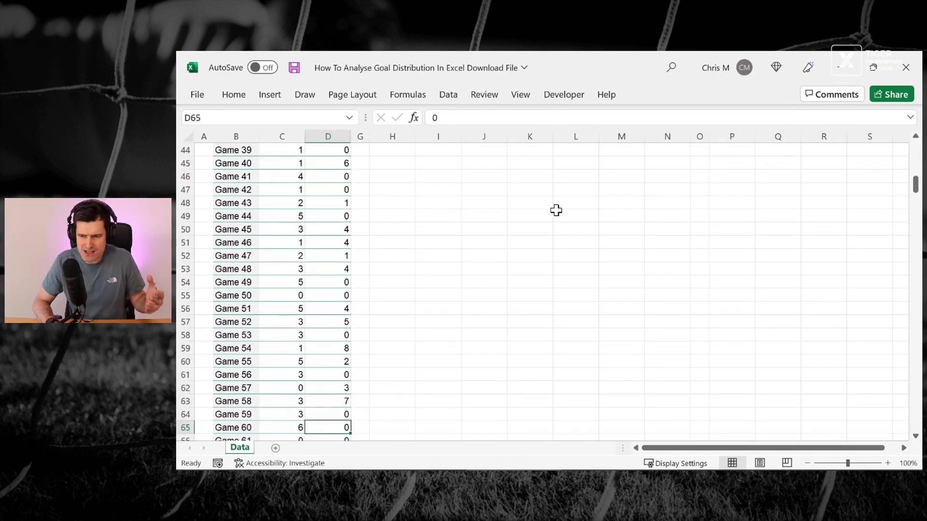
pyautogui.hotkey('ctrl', 'Up')
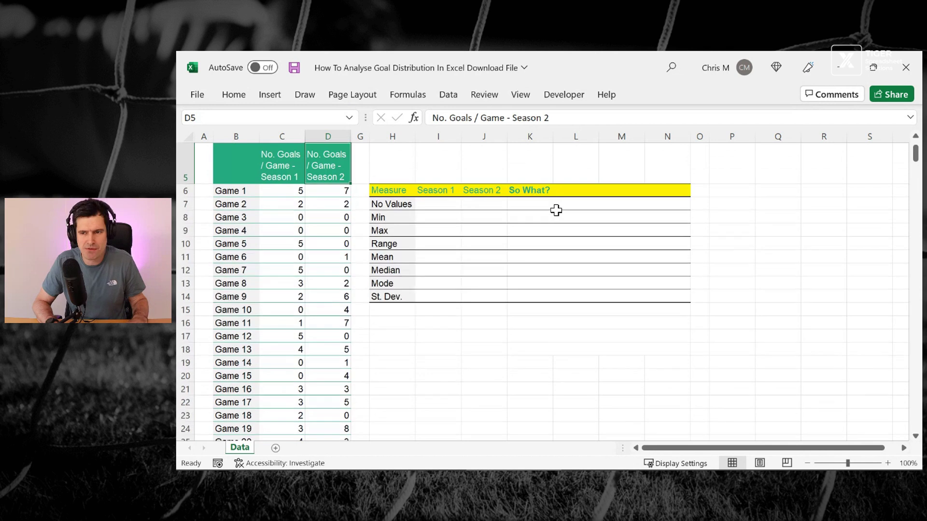
pyautogui.hotkey('ctrl', 'Up')
pyautogui.press('Down')
pyautogui.press('Down')
pyautogui.press('Left')
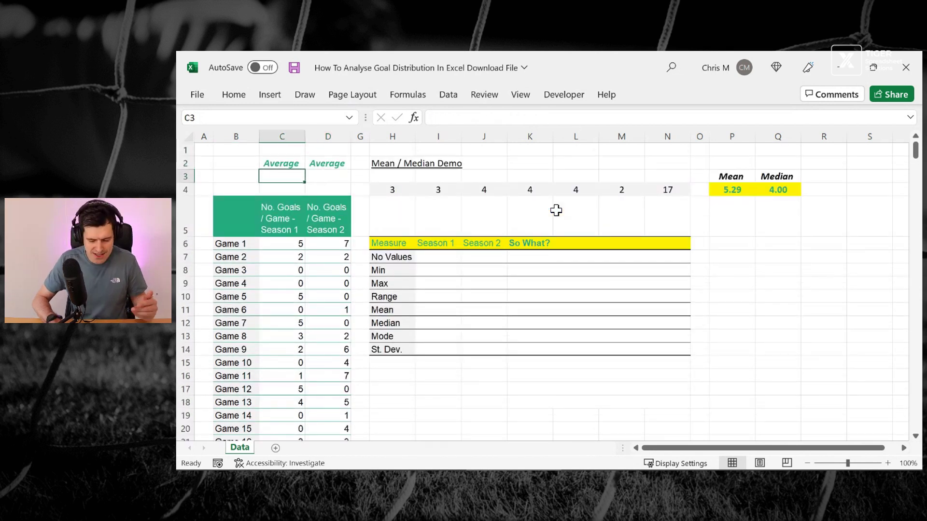
pyautogui.write('=')
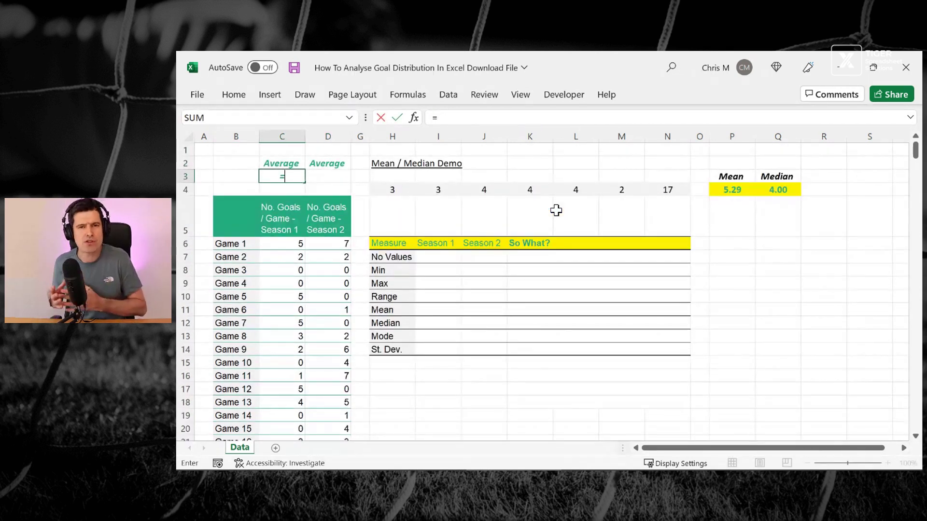
pyautogui.write('average')
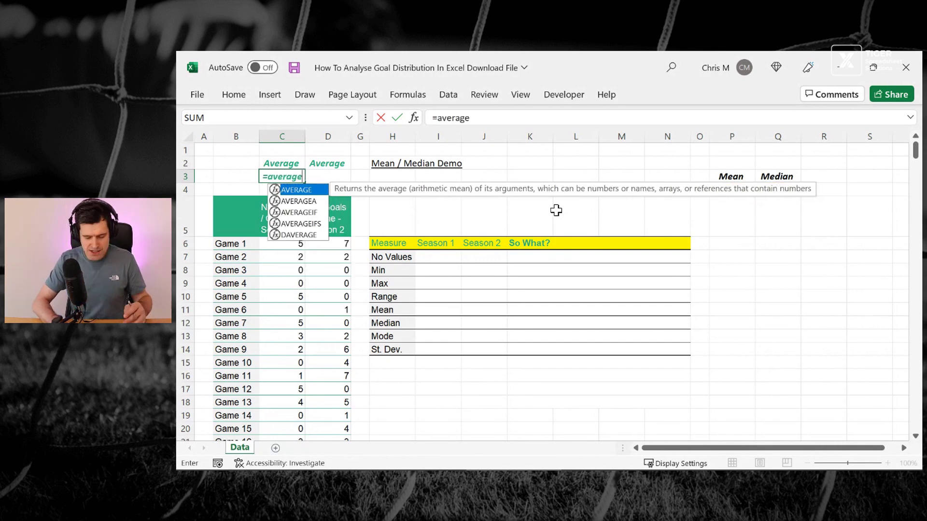
pyautogui.write('(')
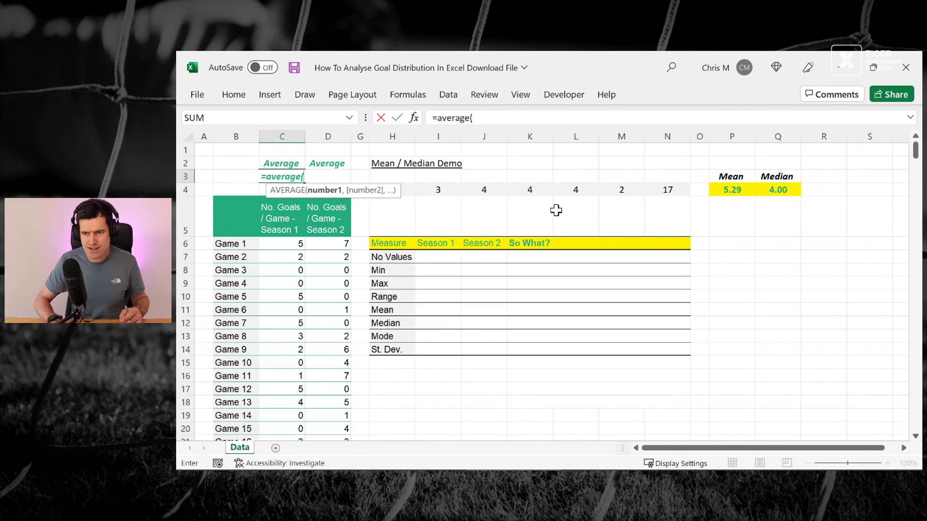
pyautogui.press('Down')
pyautogui.press('Down')
pyautogui.press('Down')
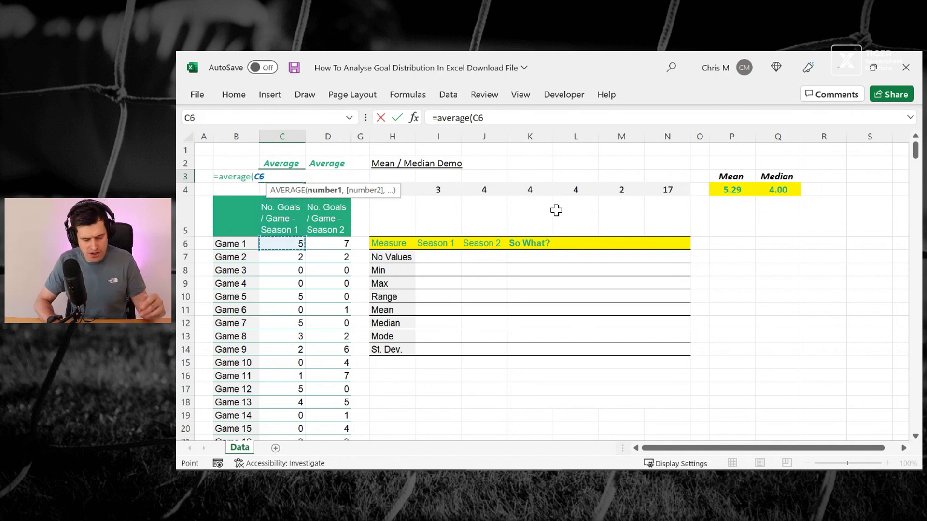
pyautogui.hotkey('ctrl', 'shift', 'Down')
pyautogui.write(')')
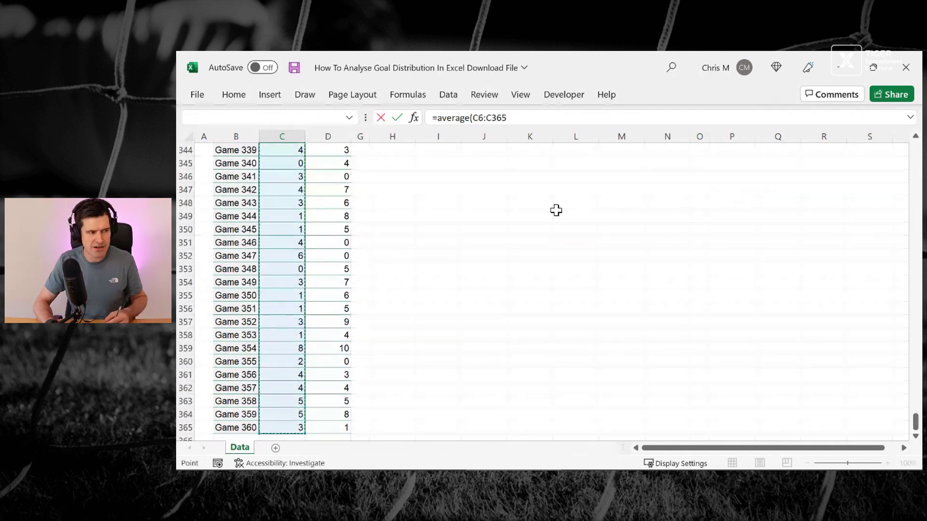
pyautogui.press('Return')
# Fill the average formula right into D3, giving Season 2's average of 2.76
pyautogui.press('Up')
pyautogui.press('Up')
pyautogui.press('Down')
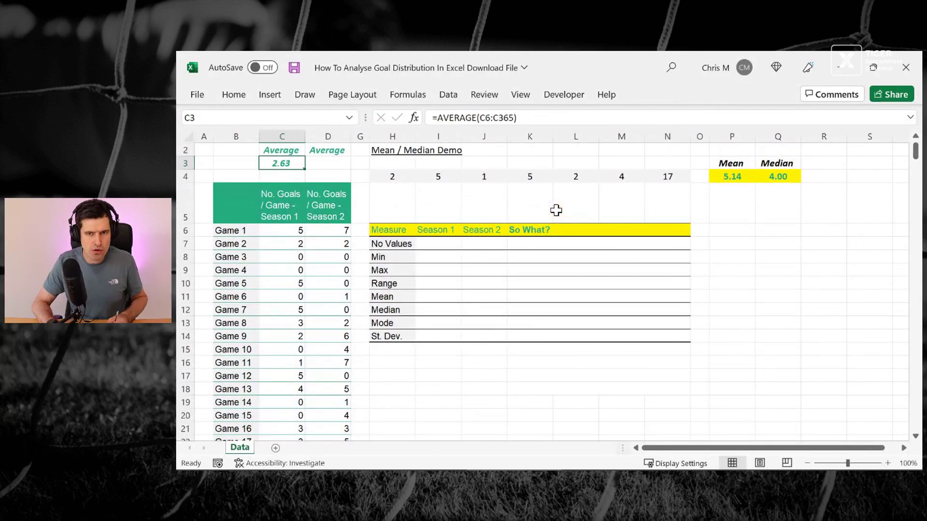
pyautogui.hotkey('shift', 'Right')
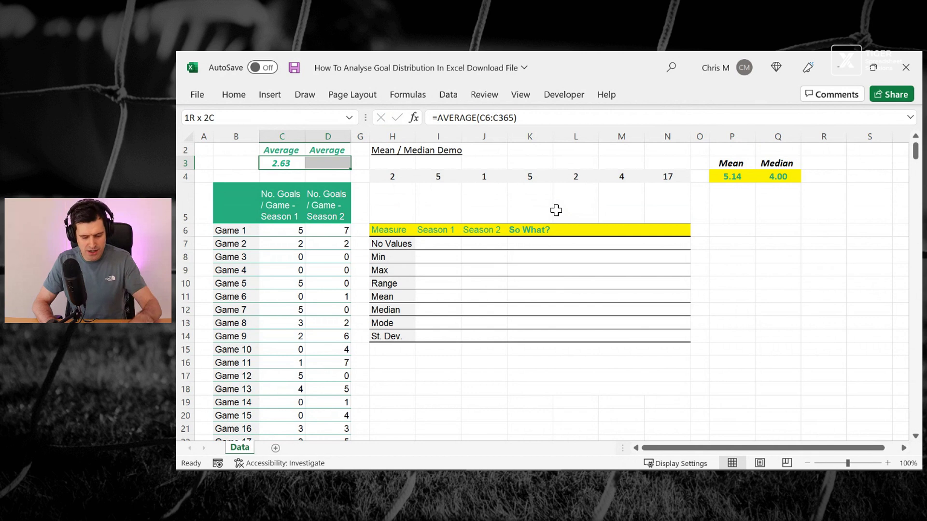
pyautogui.hotkey('ctrl', 'r')
pyautogui.press('Left')
pyautogui.press('Up')
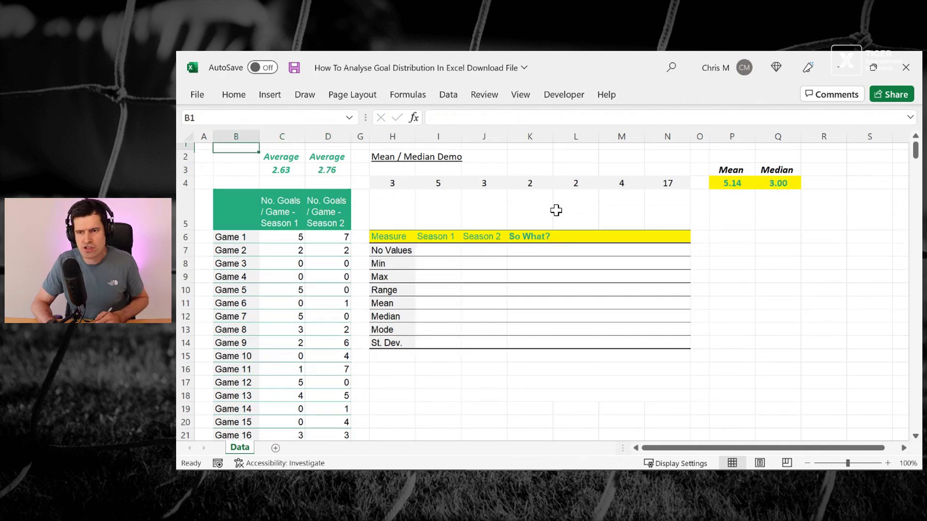
pyautogui.press('Down')
pyautogui.press('Right')
pyautogui.hotkey('shift', 'Right')
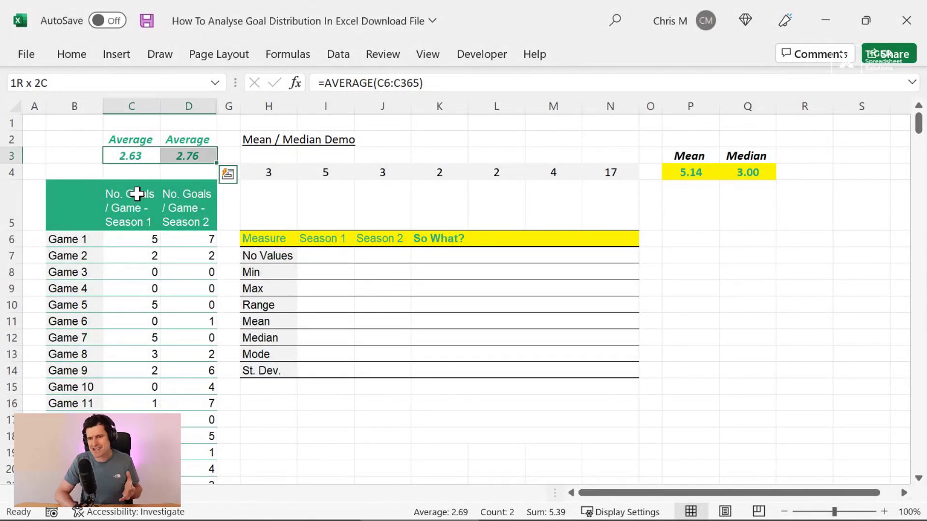
pyautogui.press('F2')
pyautogui.press('Escape')
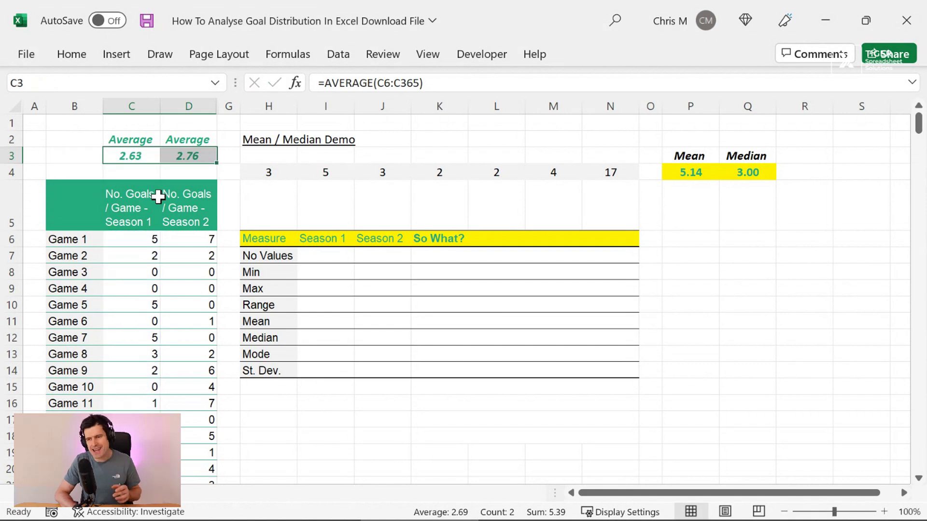
pyautogui.click(342, 255)
pyautogui.press('Left')
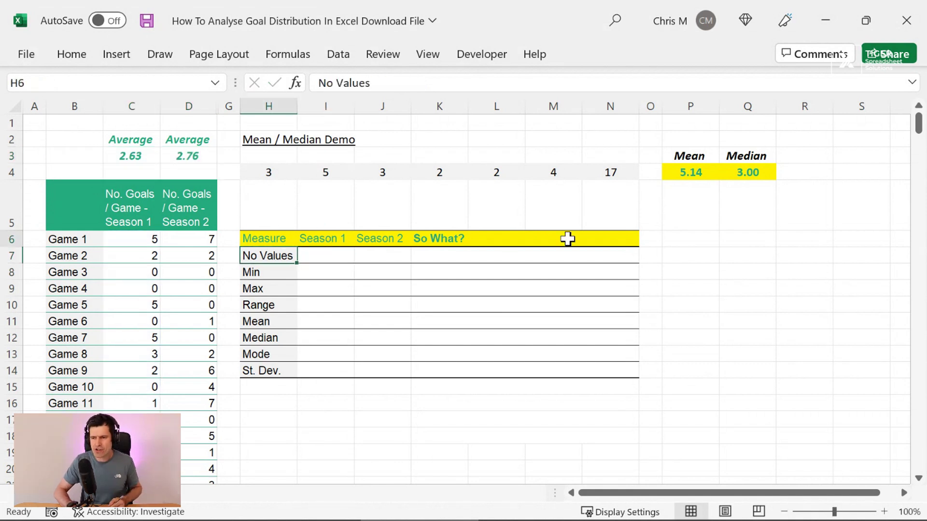
pyautogui.press('Up')
pyautogui.hotkey('shift', 'Right')
pyautogui.hotkey('shift', 'Right')
pyautogui.hotkey('shift', 'Right')
pyautogui.hotkey('shift', 'Right')
pyautogui.hotkey('shift', 'Right')
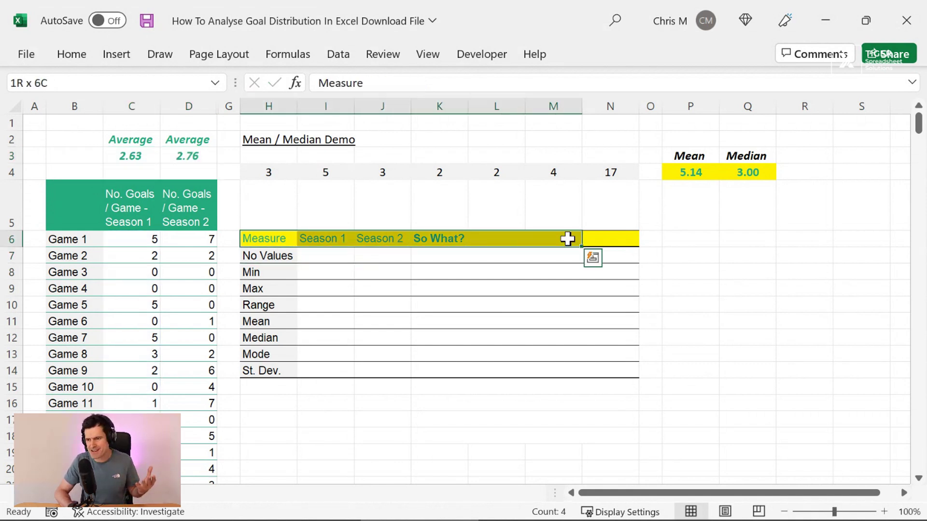
pyautogui.press('Down')
pyautogui.hotkey('shift', 'Down')
pyautogui.hotkey('shift', 'Down')
pyautogui.hotkey('shift', 'Down')
pyautogui.hotkey('shift', 'Down')
pyautogui.hotkey('shift', 'Down')
pyautogui.hotkey('shift', 'Down')
pyautogui.hotkey('shift', 'Down')
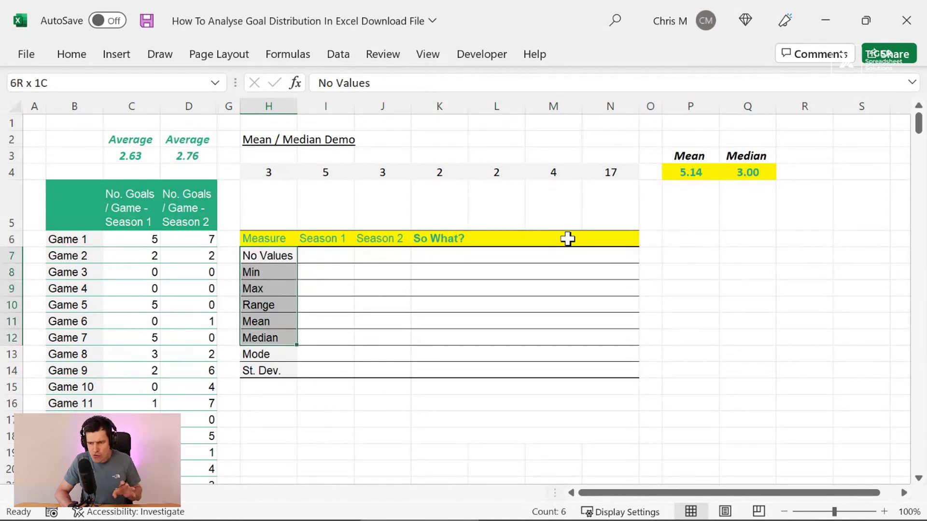
pyautogui.press('Right')
pyautogui.press('Right')
pyautogui.press('Right')
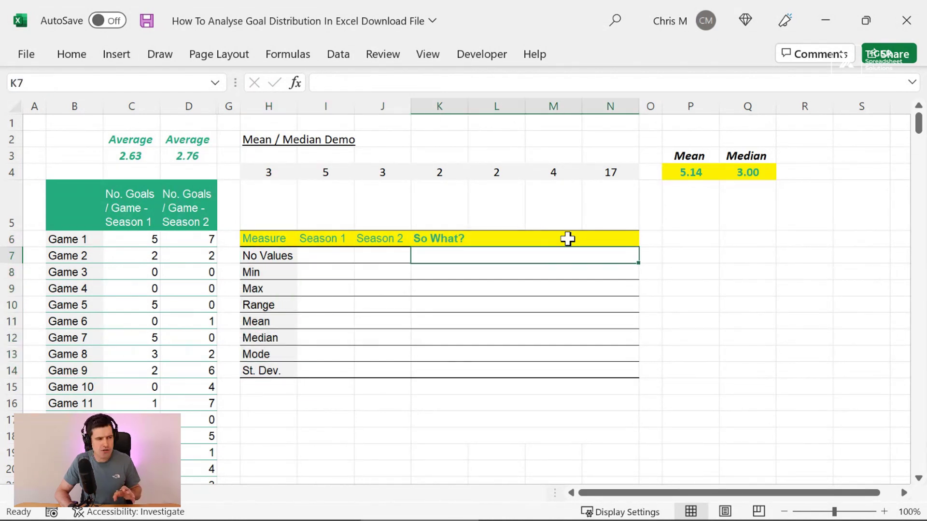
pyautogui.hotkey('shift', 'Up')
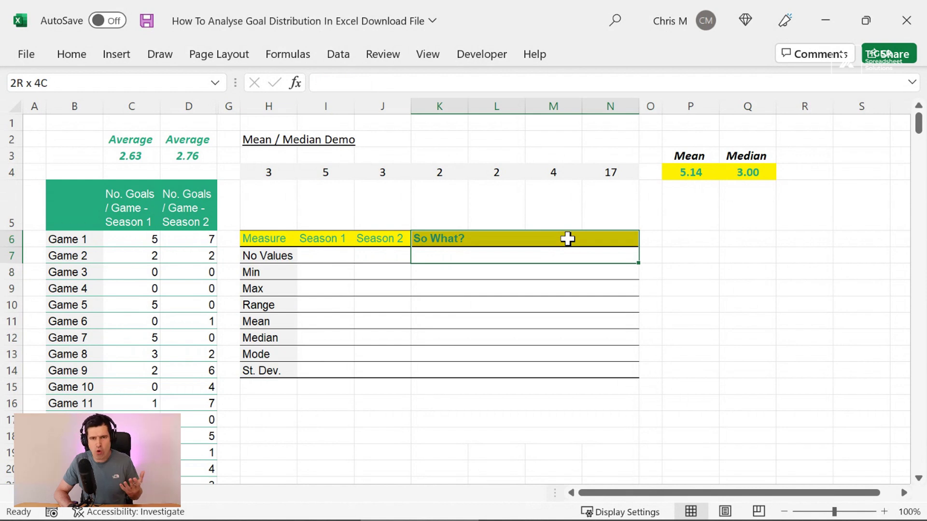
pyautogui.hotkey('shift', 'Down')
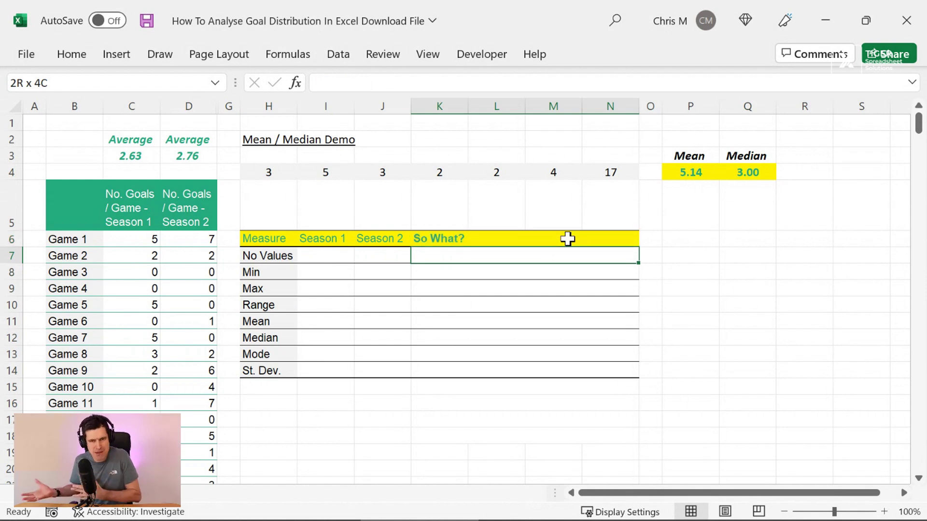
pyautogui.press('Left')
pyautogui.press('Left')
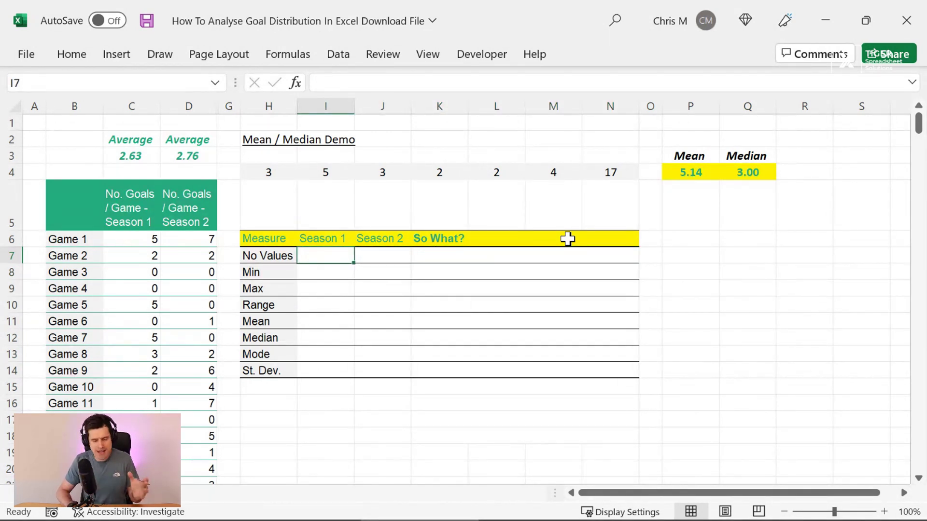
# Enter =COUNTA(C6:C365) in the Season 1 No Values cell, giving 360
pyautogui.write('=c')
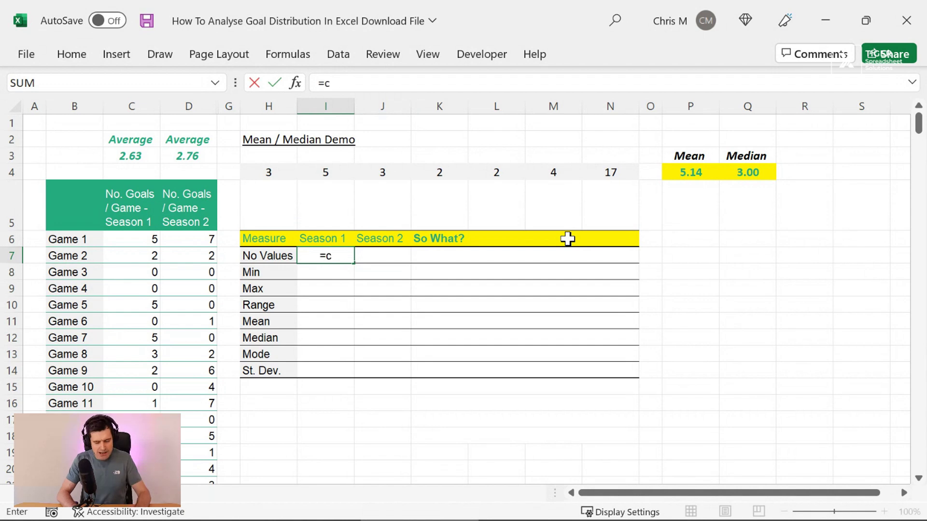
pyautogui.write('ounta(')
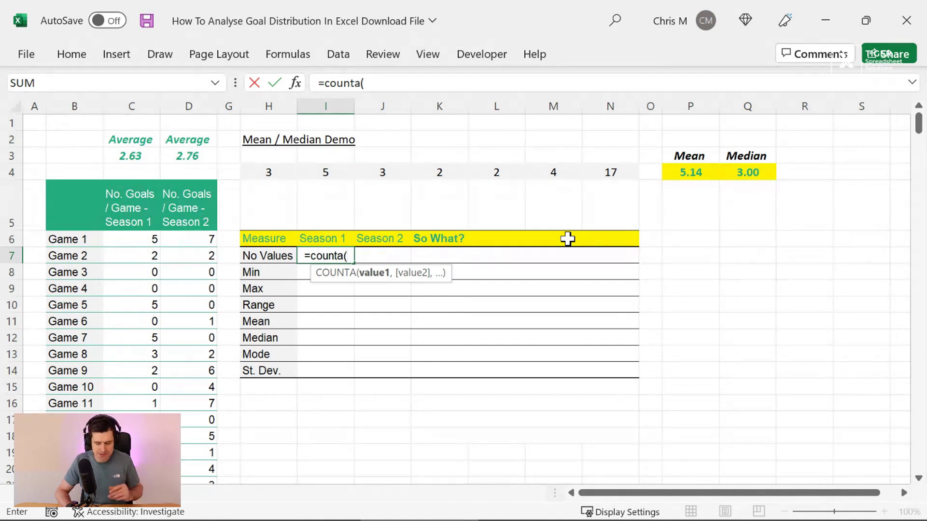
pyautogui.press('Left')
pyautogui.press('Left')
pyautogui.press('Left')
pyautogui.press('Left')
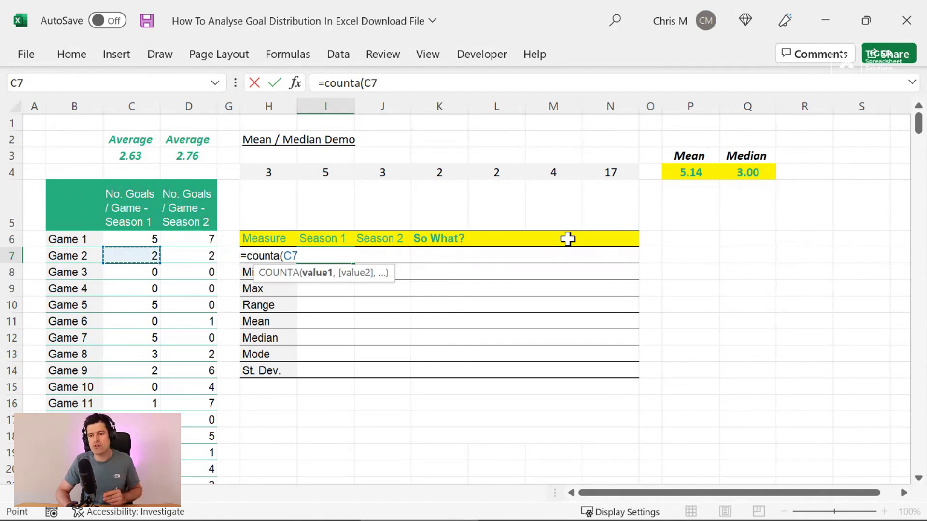
pyautogui.press('Up')
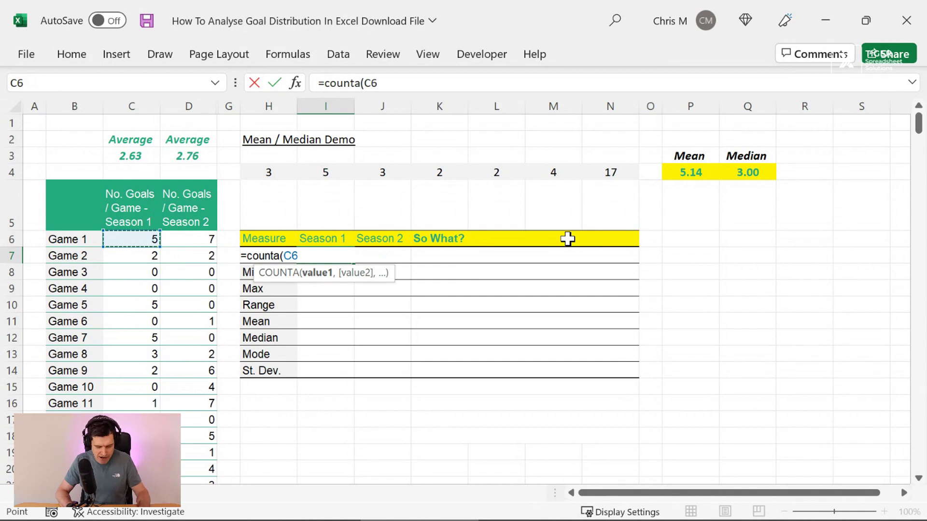
pyautogui.hotkey('ctrl', 'shift', 'Down')
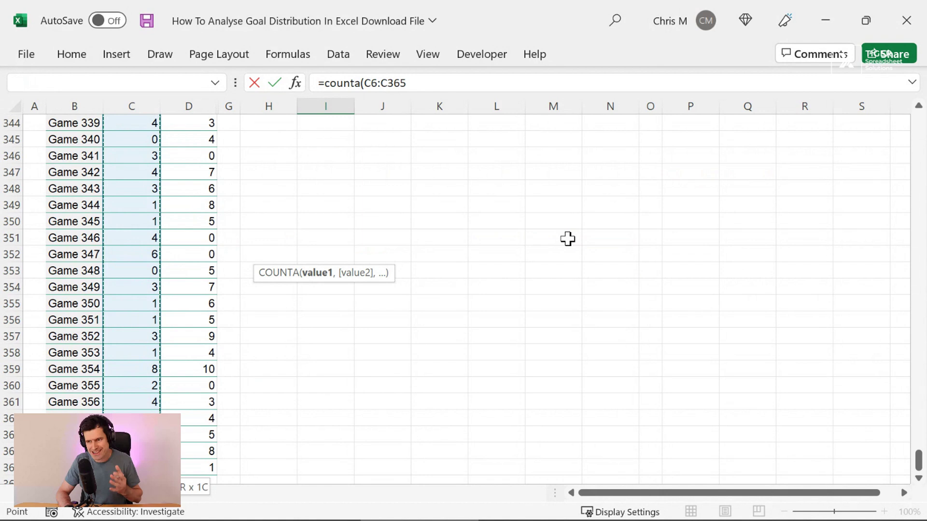
pyautogui.press('Escape')
pyautogui.press('Up')
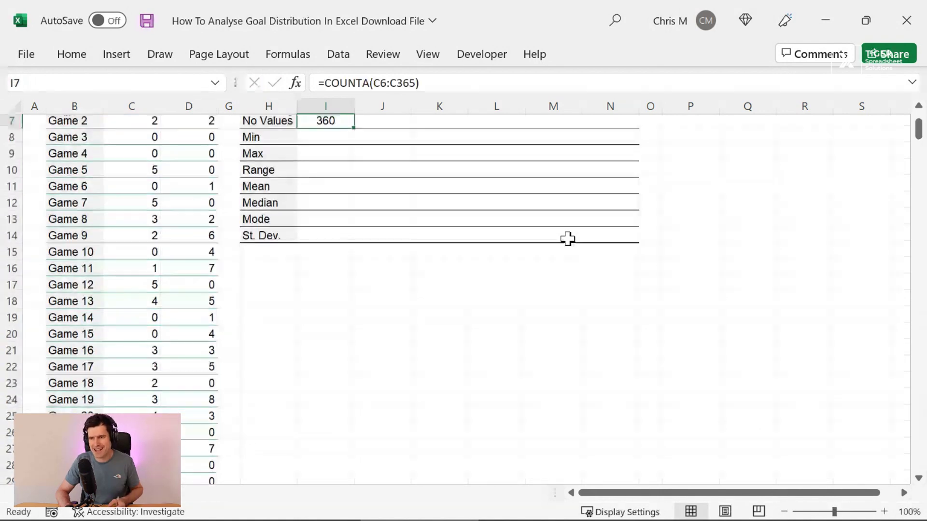
pyautogui.scroll(1, 567, 239)
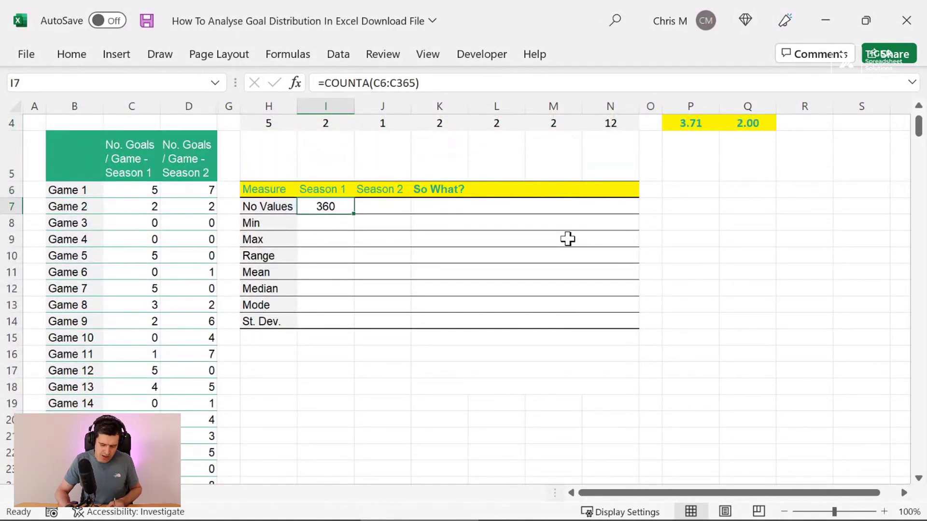
# Fill the COUNTA formula right so Season 2 also counts 360
pyautogui.hotkey('shift', 'Right')
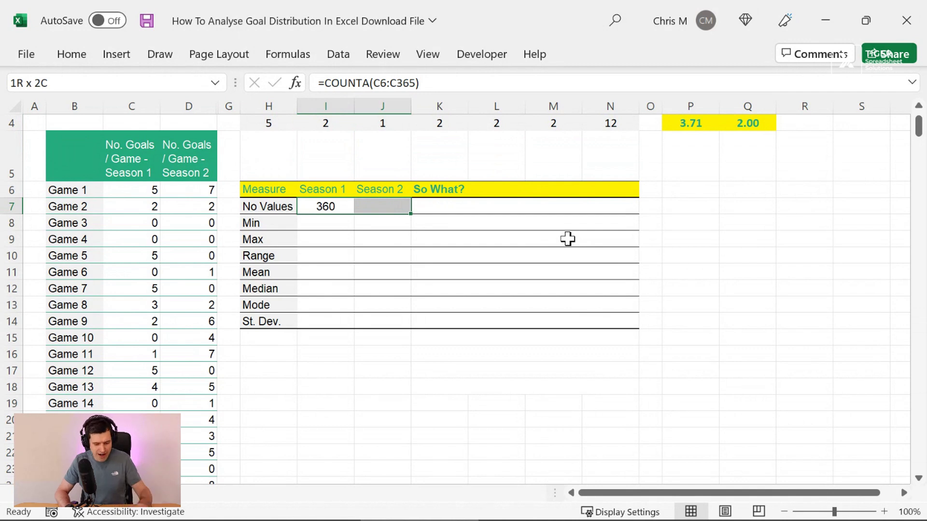
pyautogui.hotkey('ctrl', 'r')
pyautogui.press('Up')
pyautogui.press('Up')
pyautogui.press('Up')
pyautogui.press('Up')
pyautogui.press('Up')
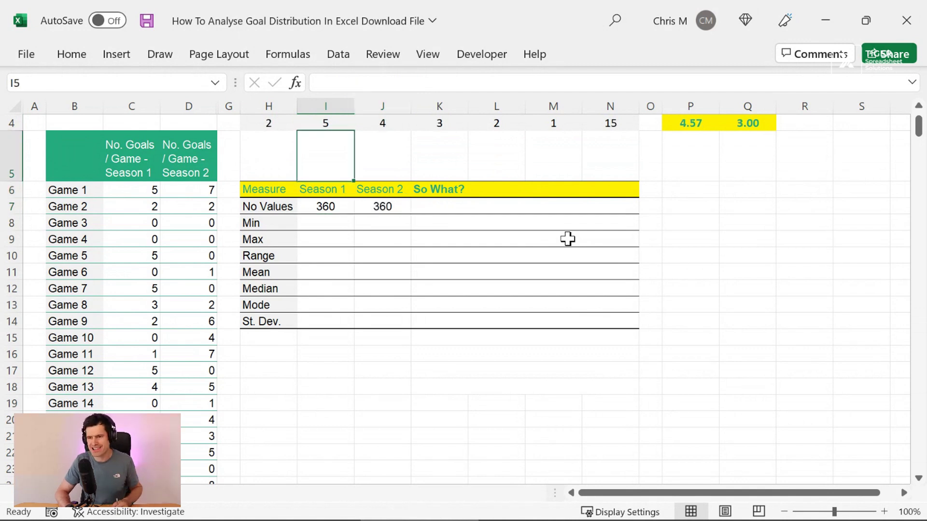
pyautogui.press('Down')
pyautogui.press('Down')
pyautogui.press('Down')
pyautogui.press('Down')
pyautogui.press('Down')
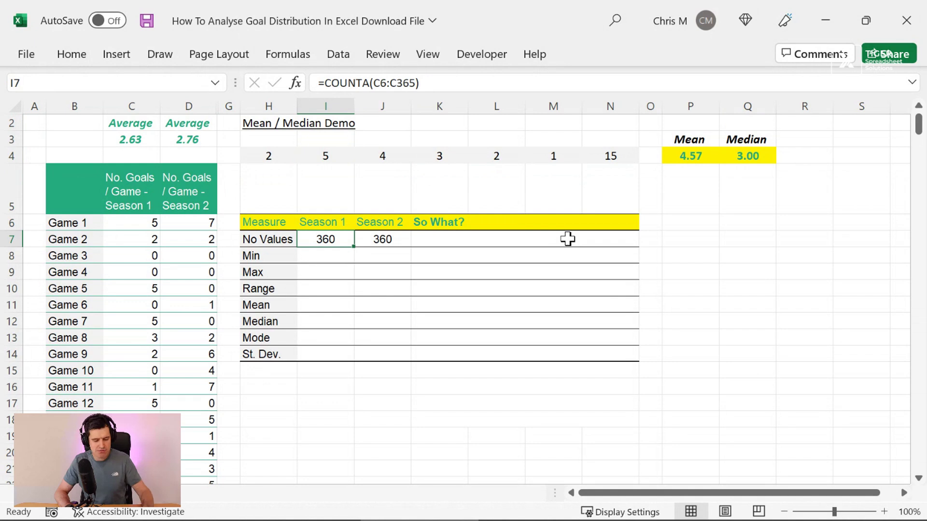
# Check both season count formulas without changing them
pyautogui.press('F2')
pyautogui.press('Escape')
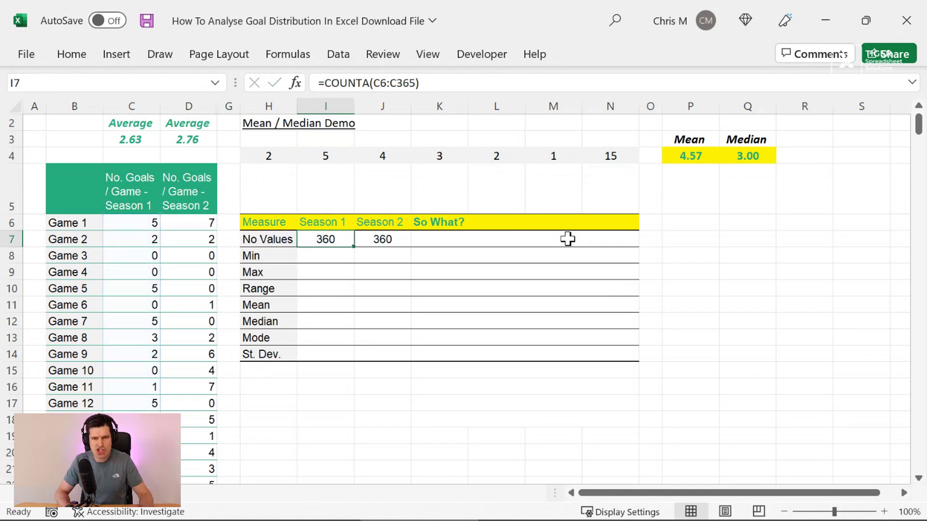
pyautogui.press('Right')
pyautogui.press('F2')
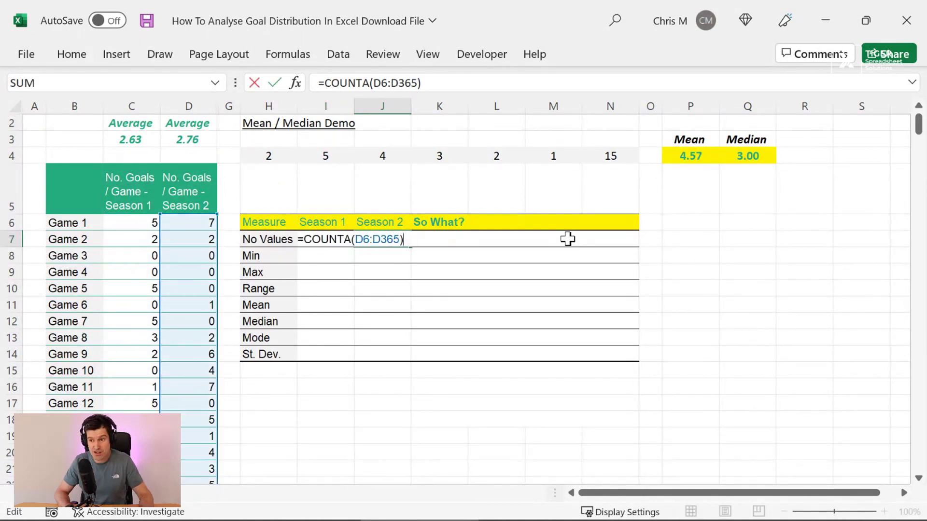
pyautogui.press('Escape')
pyautogui.press('Left')
pyautogui.press('Down')
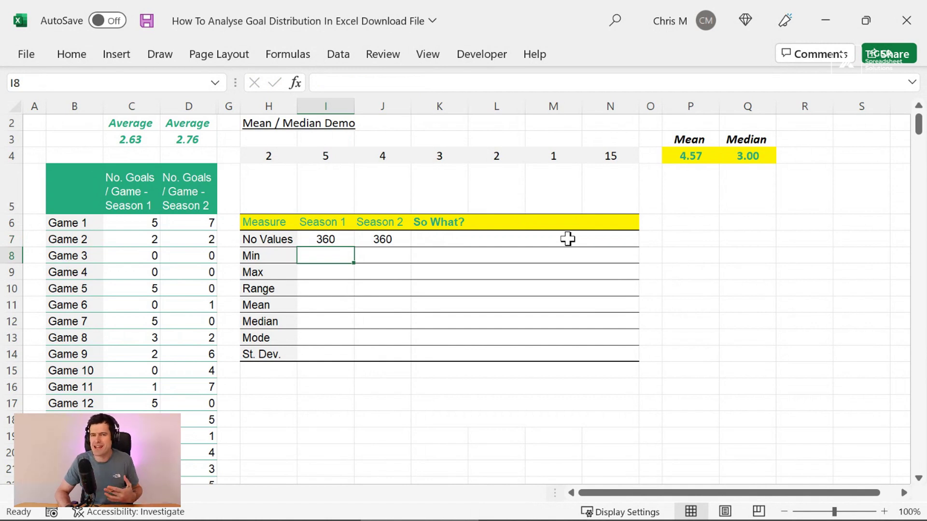
pyautogui.press('Right')
pyautogui.press('Right')
# Enter =MIN(C6:C365) in the Season 1 Min cell, giving 0
pyautogui.press('Up')
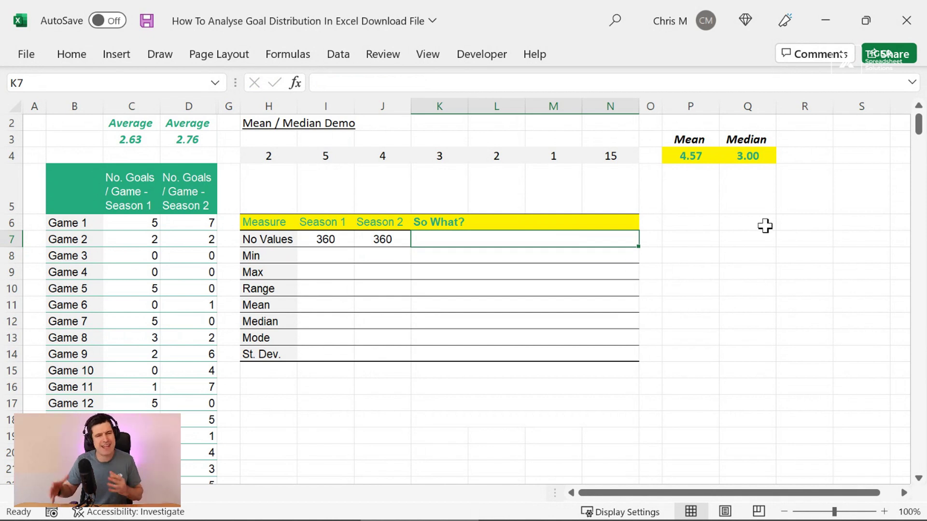
pyautogui.press('Down')
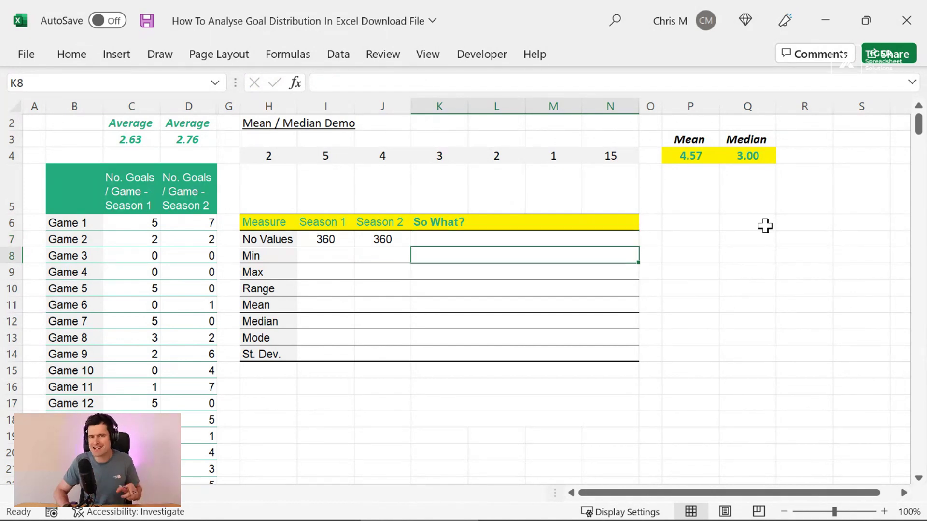
pyautogui.press('Left')
pyautogui.press('Left')
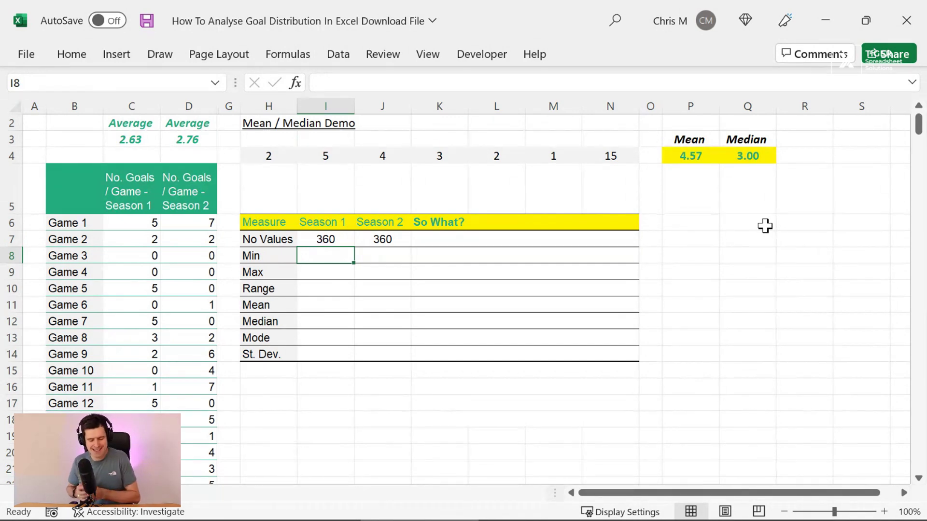
pyautogui.write('=min(')
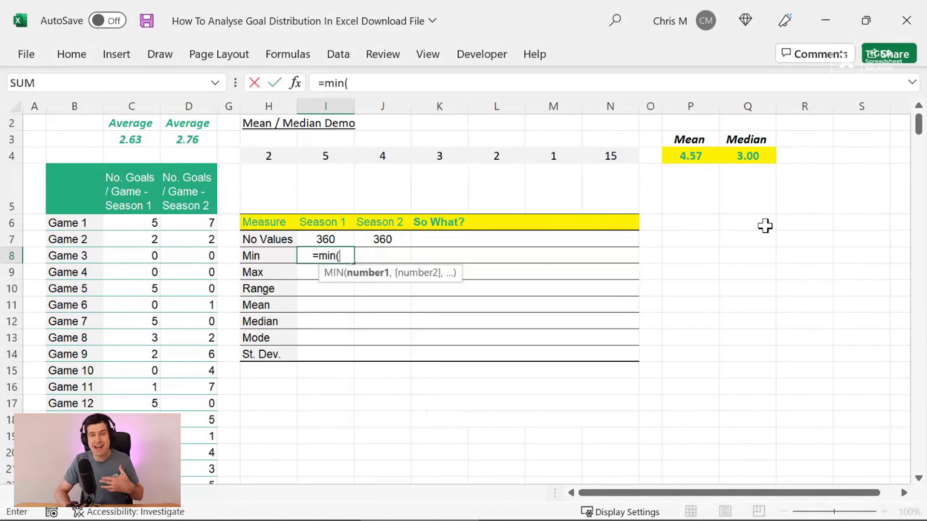
pyautogui.press('Left')
pyautogui.press('Left')
pyautogui.press('Left')
pyautogui.press('Left')
pyautogui.press('Left')
pyautogui.press('Up')
pyautogui.press('Up')
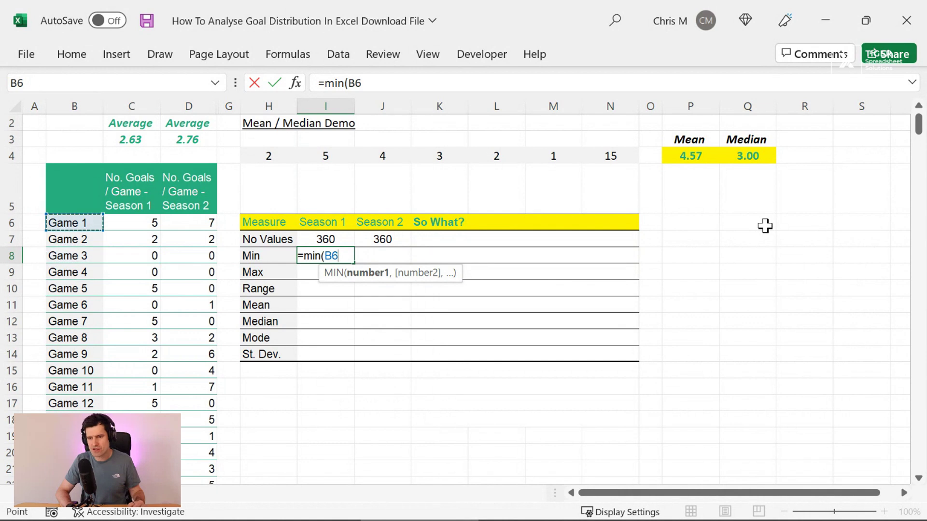
pyautogui.press('Right')
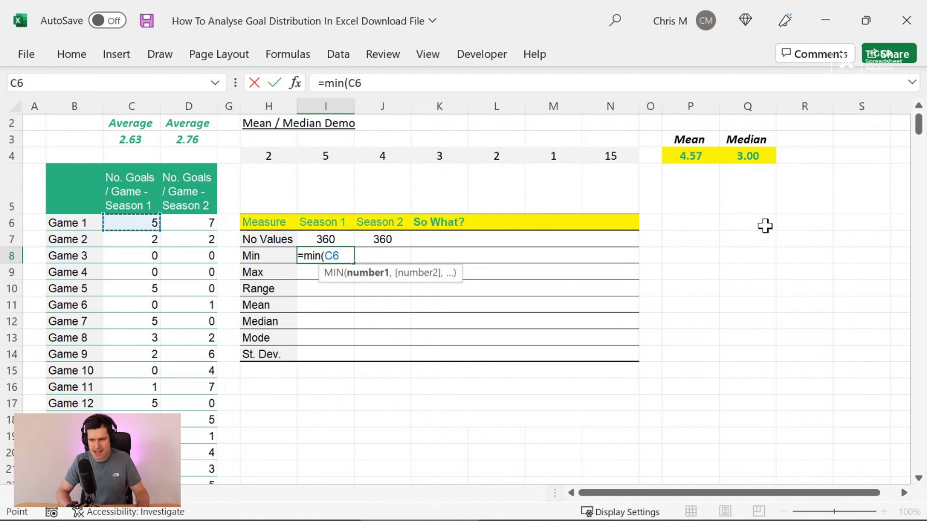
pyautogui.hotkey('ctrl', 'shift', 'Down')
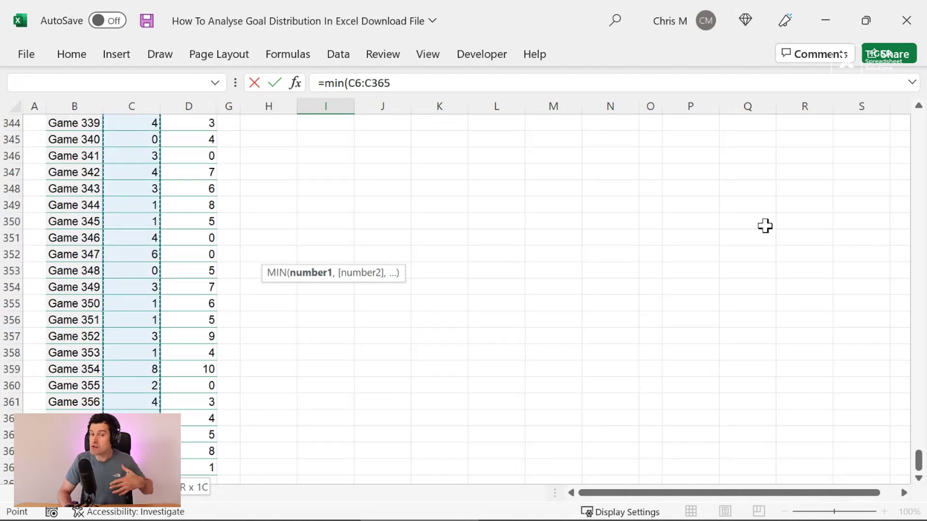
pyautogui.hotkey('ctrl', 'Return')
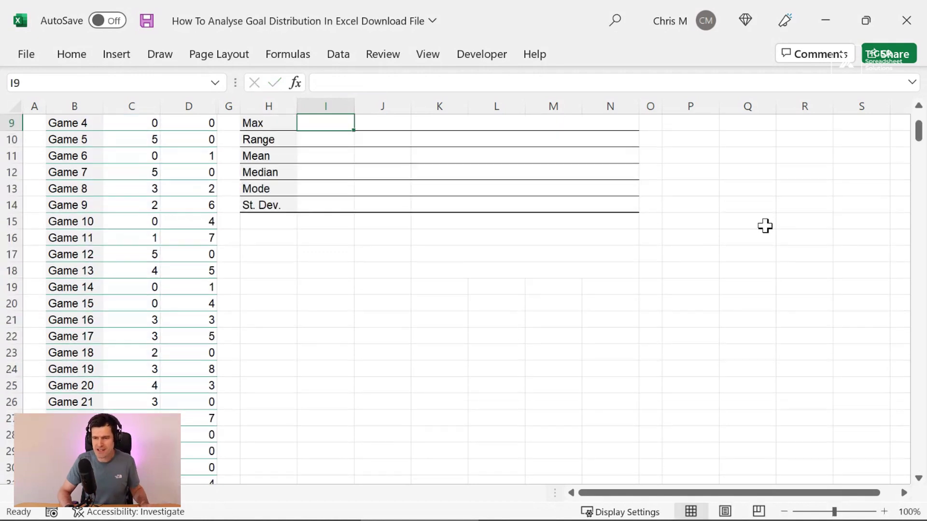
# Fill the MIN formula right into the Season 2 Min cell, also giving 0
pyautogui.press('Up')
pyautogui.press('Up')
pyautogui.press('Up')
pyautogui.press('Up')
pyautogui.press('Down')
pyautogui.press('Down')
pyautogui.press('Down')
pyautogui.press('Down')
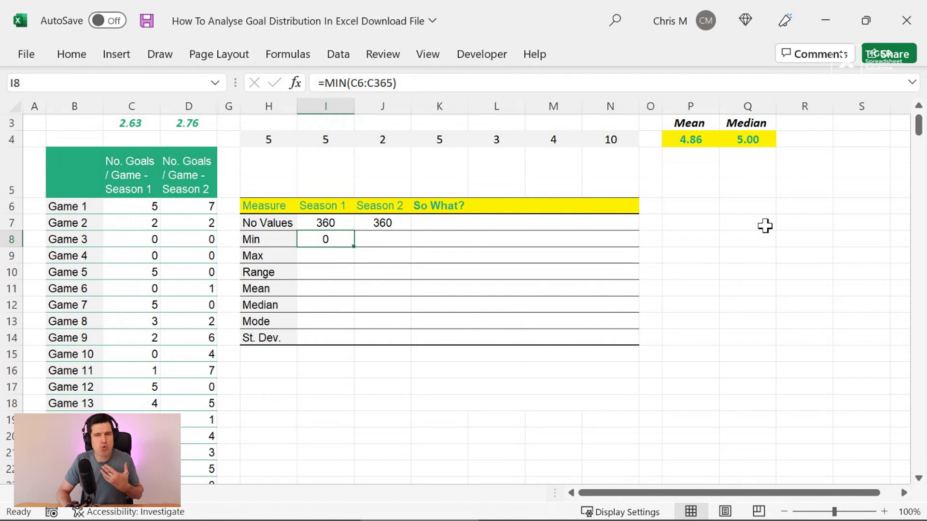
pyautogui.hotkey('shift', 'Right')
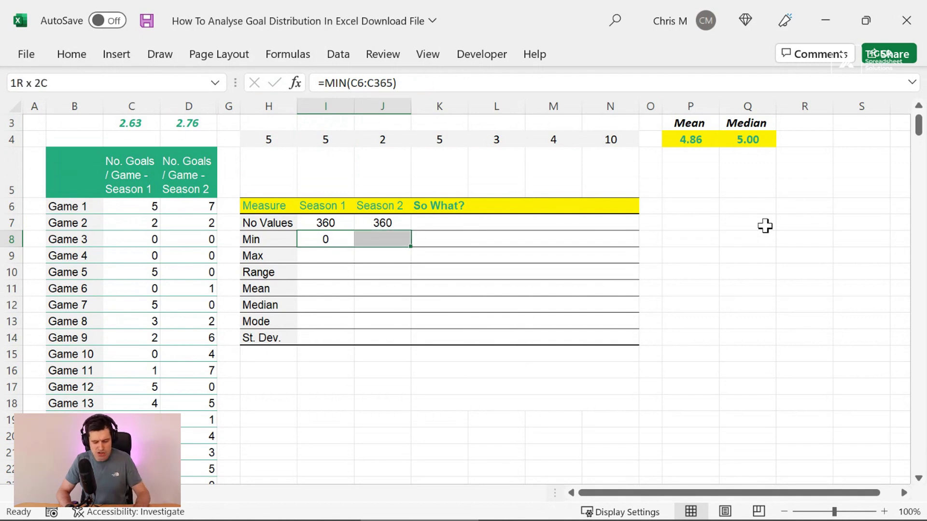
pyautogui.hotkey('ctrl', 'r')
pyautogui.hotkey('shift', 'Left')
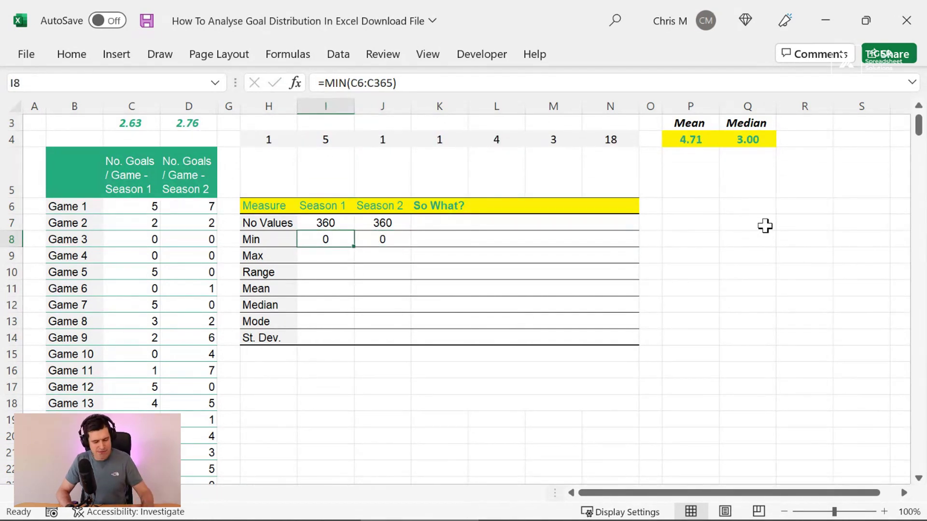
# Check both Min formulas, confirming the Season 2 one uses column D
pyautogui.press('F2')
pyautogui.press('Escape')
pyautogui.press('Right')
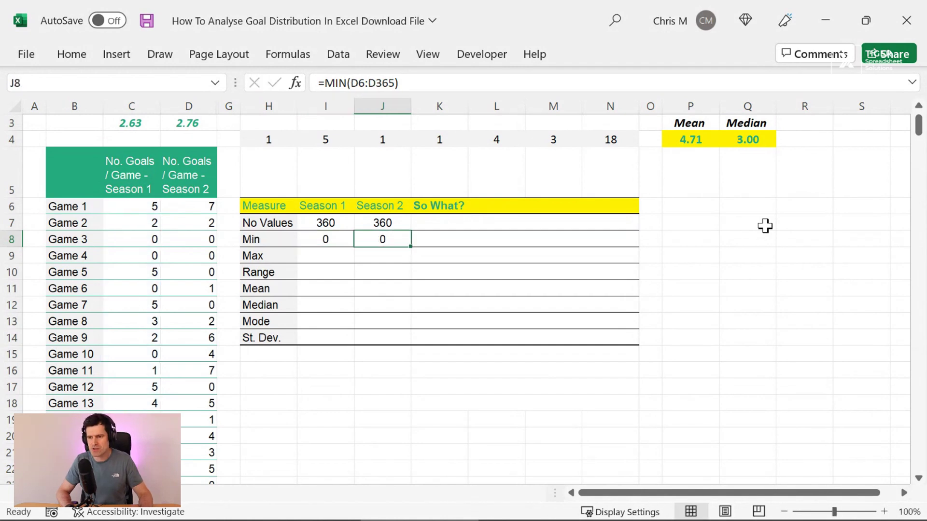
pyautogui.press('F2')
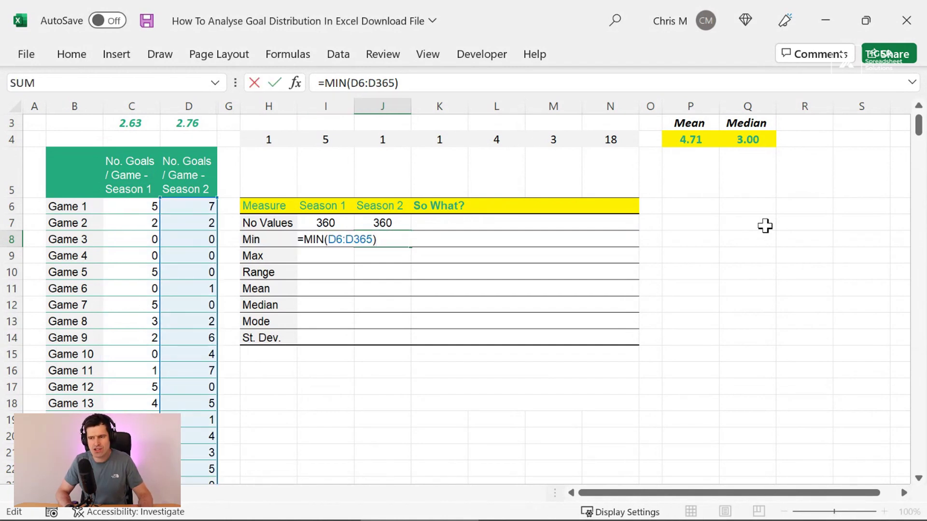
pyautogui.press('Escape')
pyautogui.press('Left')
pyautogui.press('Down')
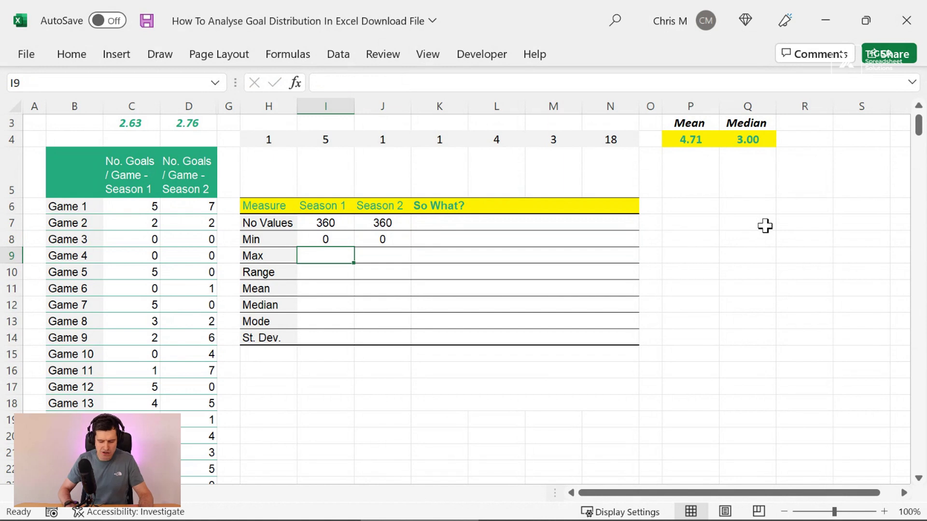
# Enter =MAX(C6:C365) in the Season 1 Max cell, giving 8
pyautogui.write('=')
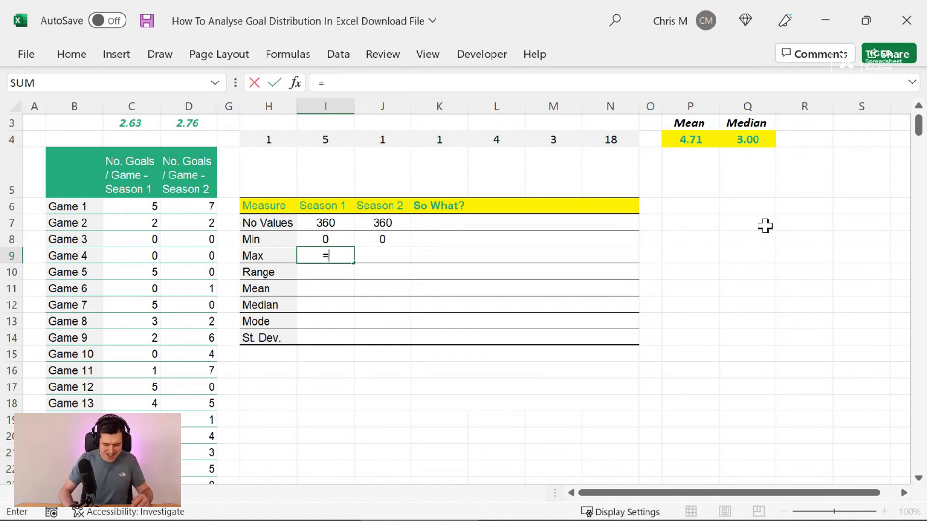
pyautogui.write('max(')
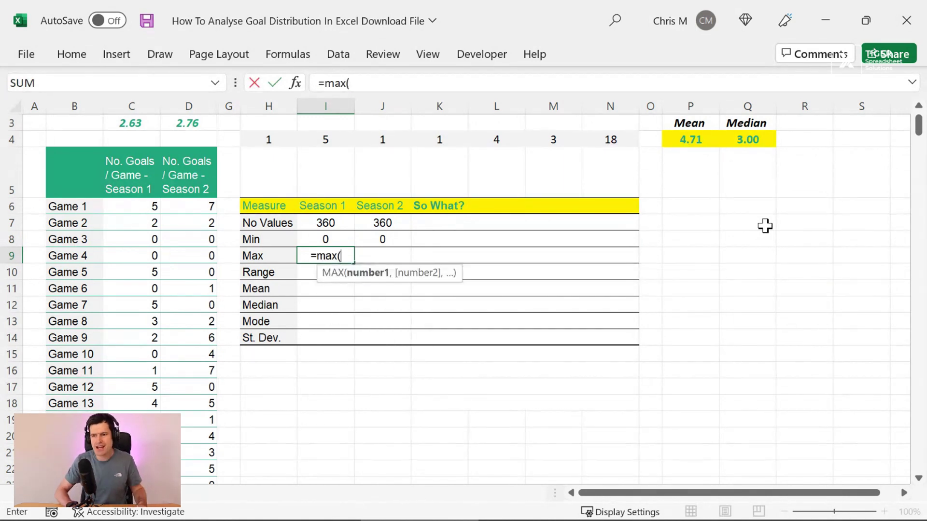
pyautogui.press('Left')
pyautogui.press('Left')
pyautogui.press('Left')
pyautogui.press('Left')
pyautogui.press('Up')
pyautogui.press('Up')
pyautogui.press('Up')
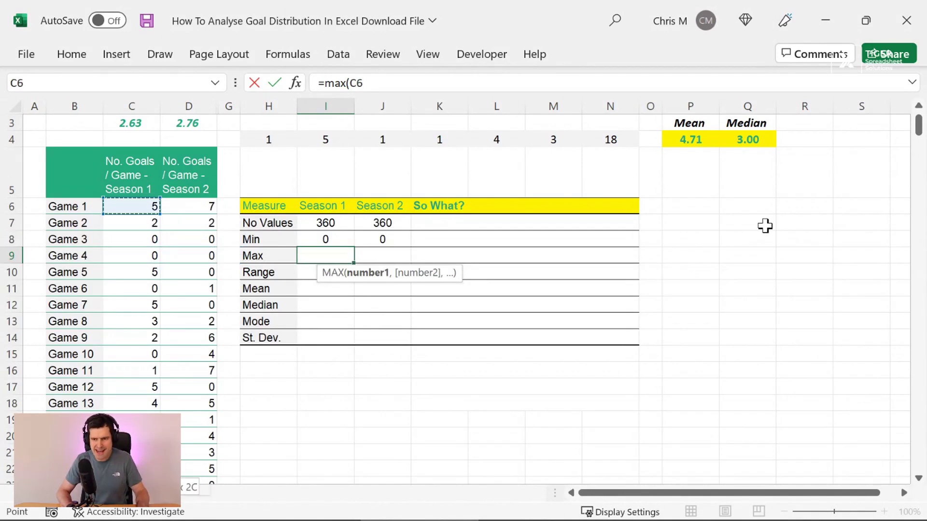
pyautogui.hotkey('ctrl', 'shift', 'Down')
pyautogui.press('Return')
# Fill the MAX formula right so Season 2 shows 12, and check its formula
pyautogui.press('Up')
pyautogui.press('Up')
pyautogui.press('Up')
pyautogui.press('Up')
pyautogui.press('Up')
pyautogui.press('Up')
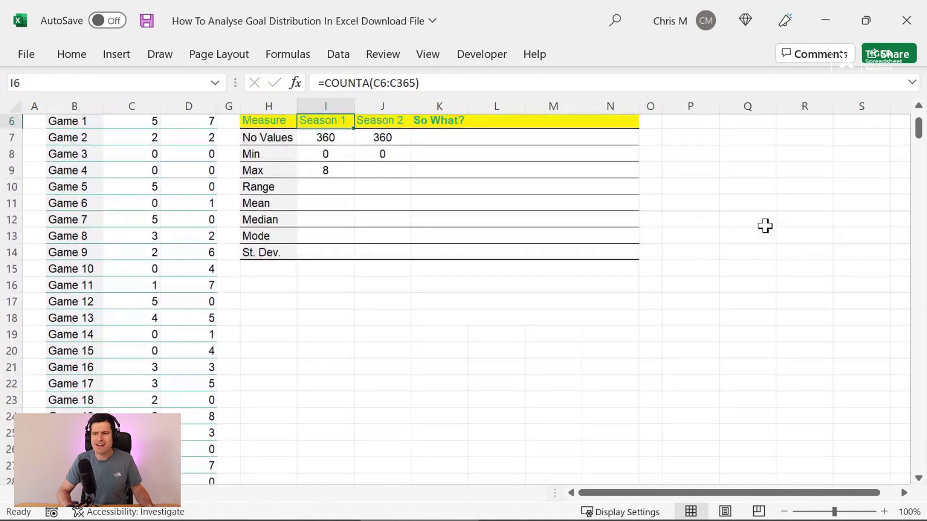
pyautogui.press('Down')
pyautogui.press('Down')
pyautogui.press('Down')
pyautogui.press('Down')
pyautogui.hotkey('shift', 'Right')
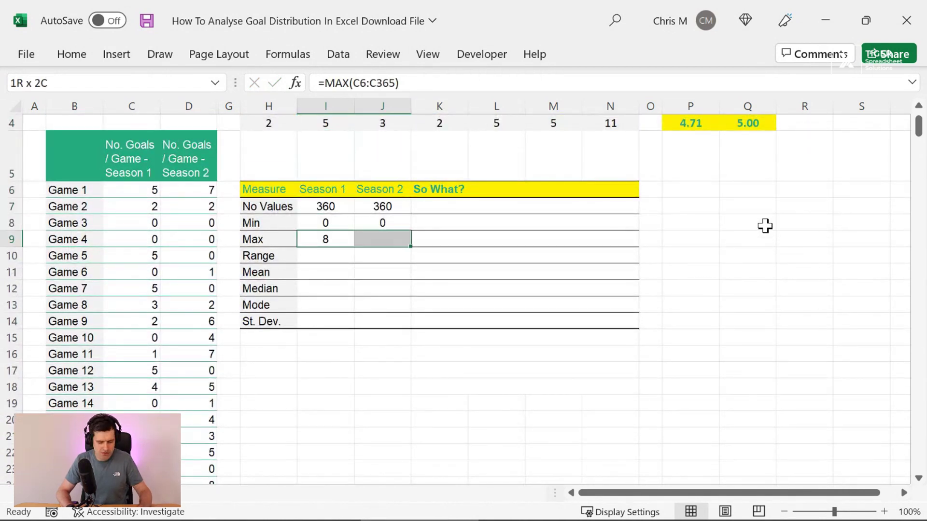
pyautogui.hotkey('ctrl', 'r')
pyautogui.press('Left')
pyautogui.press('Left')
pyautogui.press('Left')
pyautogui.press('Left')
pyautogui.press('Left')
pyautogui.press('Left')
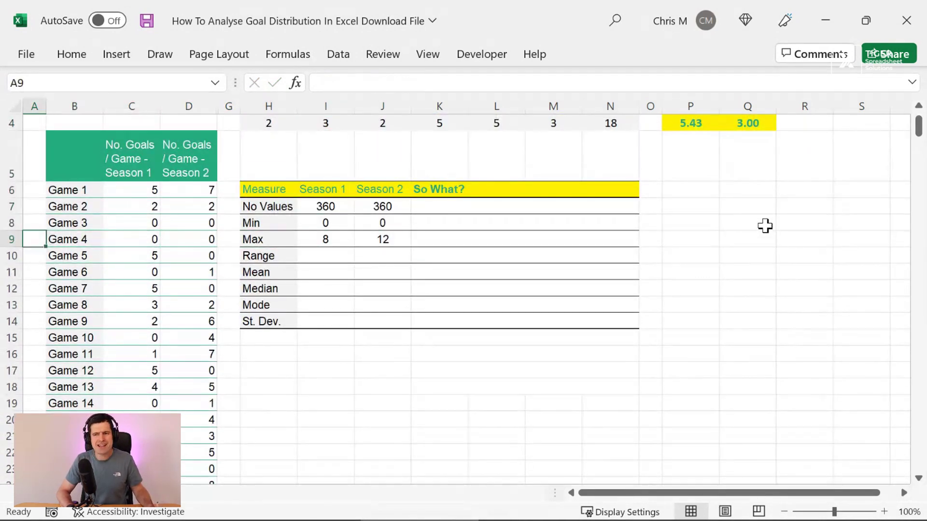
pyautogui.hotkey('ctrl', 'Home')
pyautogui.press('Down')
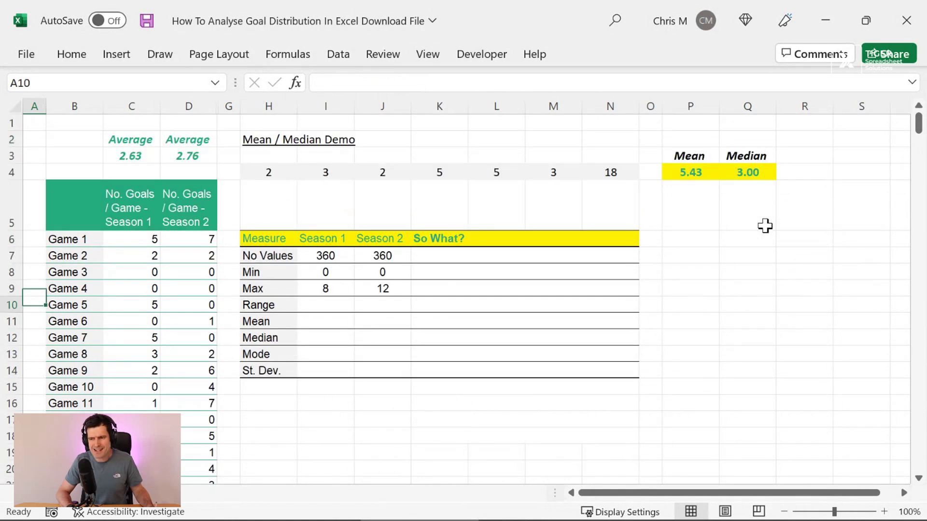
pyautogui.press('Down')
pyautogui.press('Right')
pyautogui.press('Right')
pyautogui.press('Right')
pyautogui.press('Right')
pyautogui.press('Right')
pyautogui.press('Right')
pyautogui.press('Right')
pyautogui.press('Up')
pyautogui.press('Up')
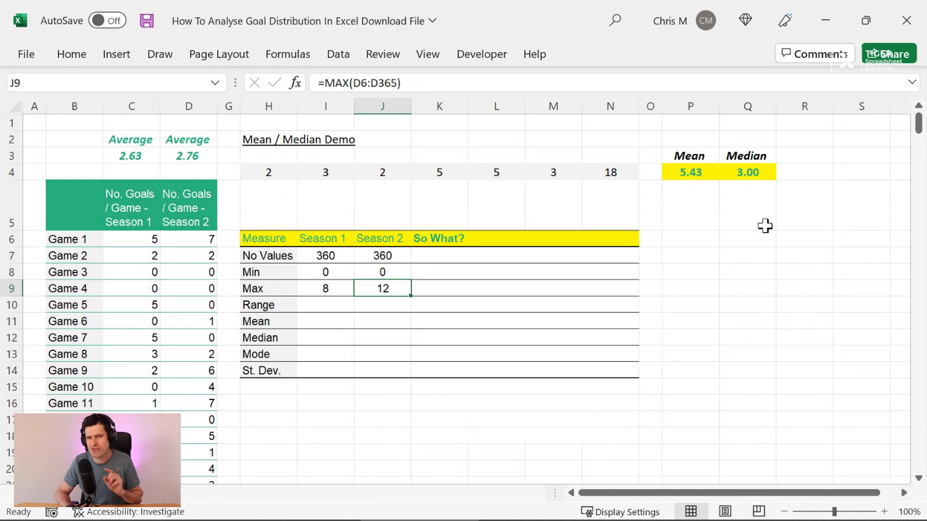
pyautogui.press('Down')
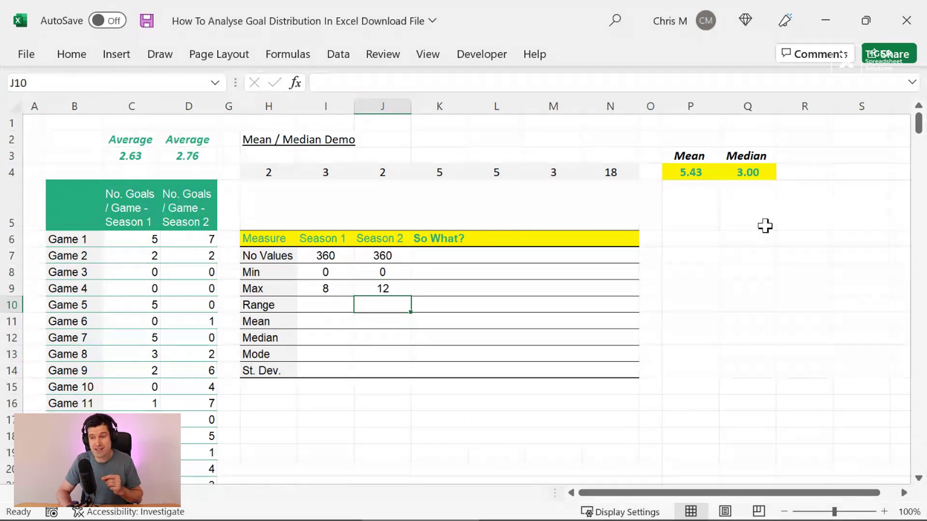
# Enter =I9-I8 in the Season 1 Range cell, giving 8
pyautogui.press('Left')
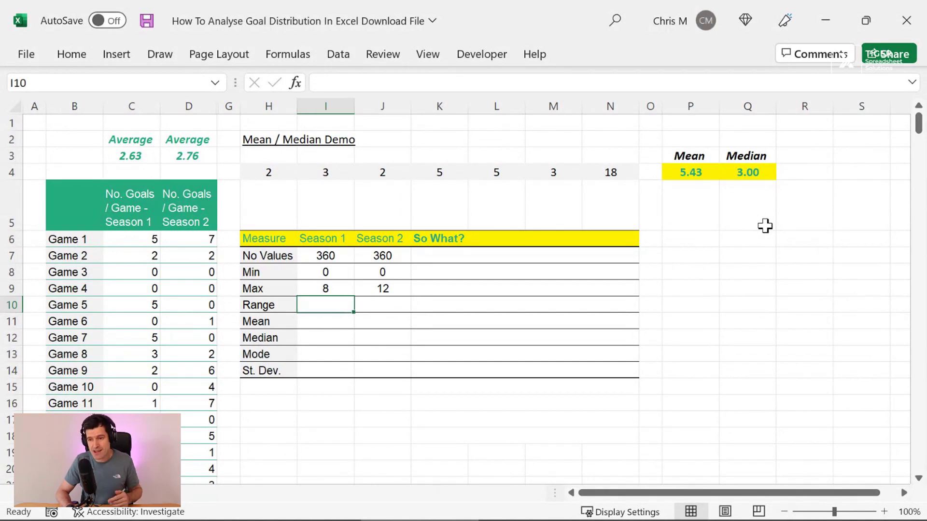
pyautogui.write('=')
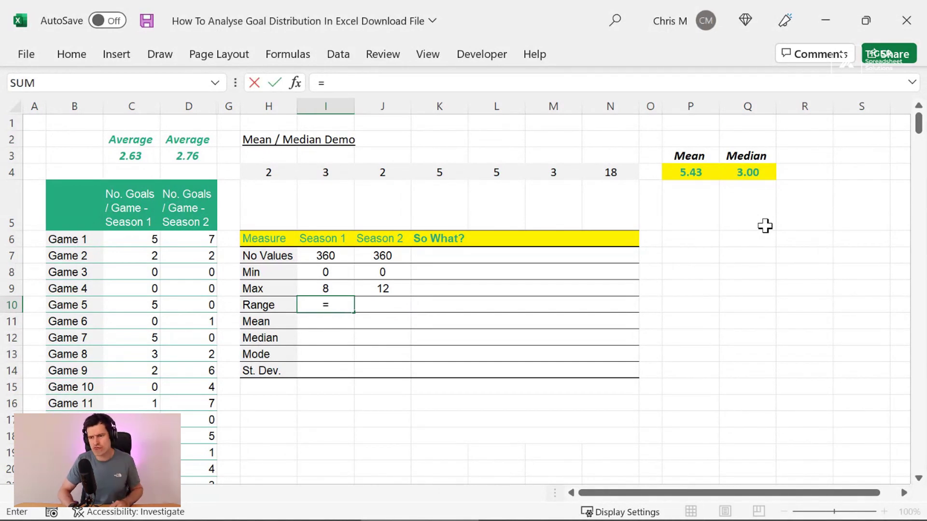
pyautogui.press('Up')
pyautogui.write('-')
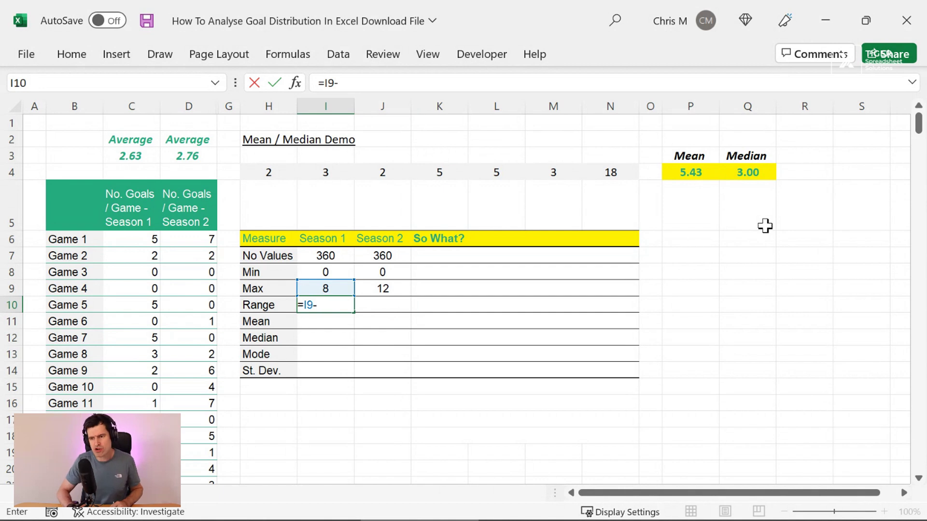
pyautogui.press('Up')
pyautogui.press('Up')
pyautogui.press('Return')
# Fill the range formula right so Season 2 shows 12
pyautogui.press('Up')
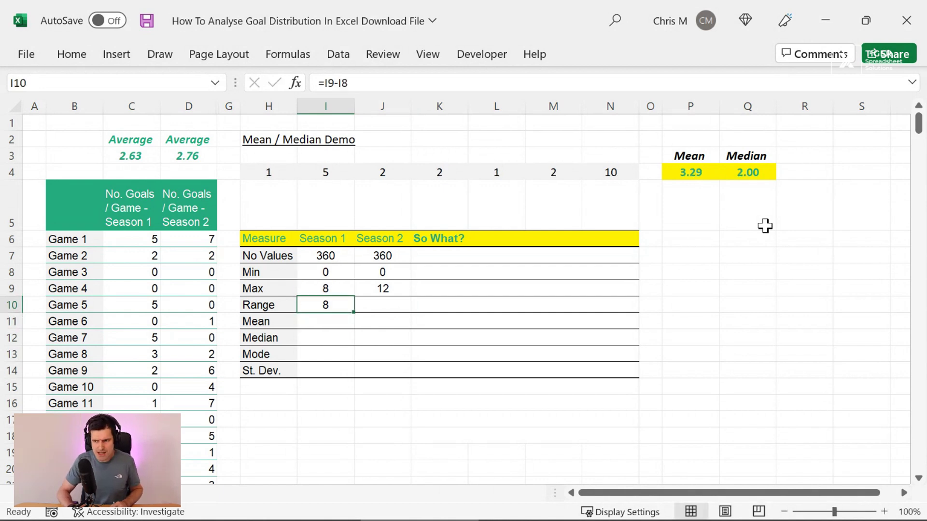
pyautogui.hotkey('shift', 'Right')
pyautogui.hotkey('ctrl', 'r')
pyautogui.press('Left')
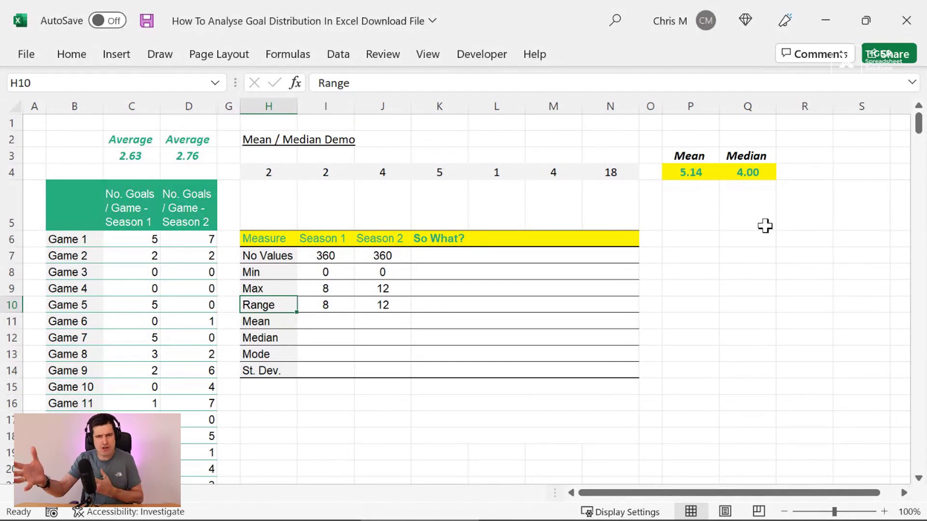
pyautogui.press('Down')
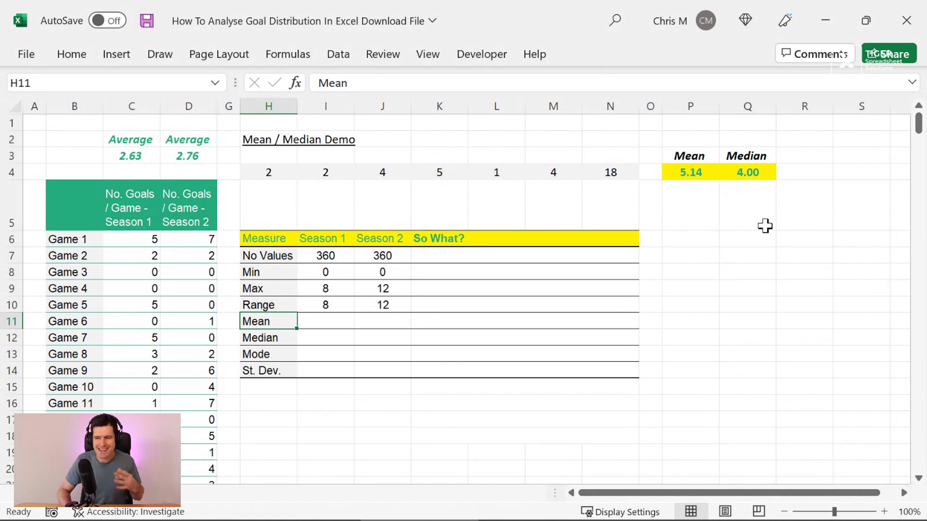
pyautogui.press('Right')
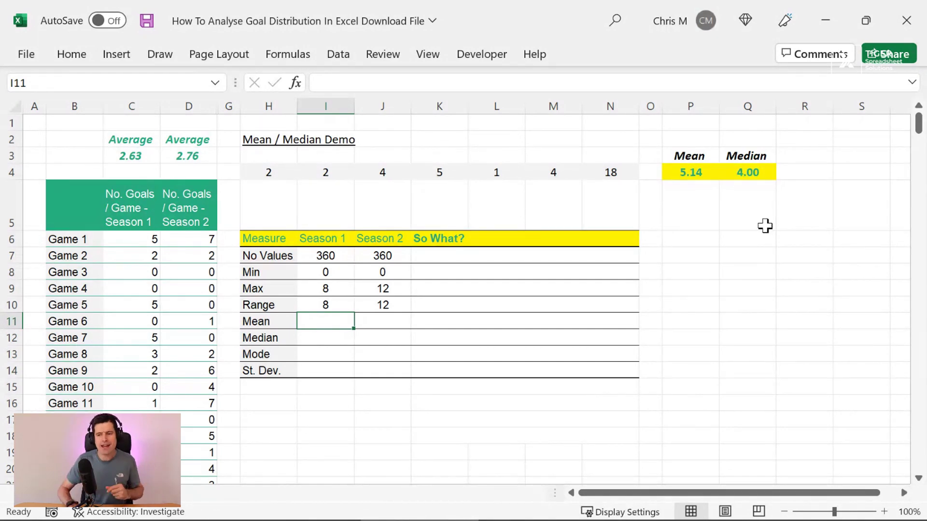
# Enter =AVERAGE(C6:C365) in the Season 1 Mean cell, giving 2.627778
pyautogui.write('=averA')
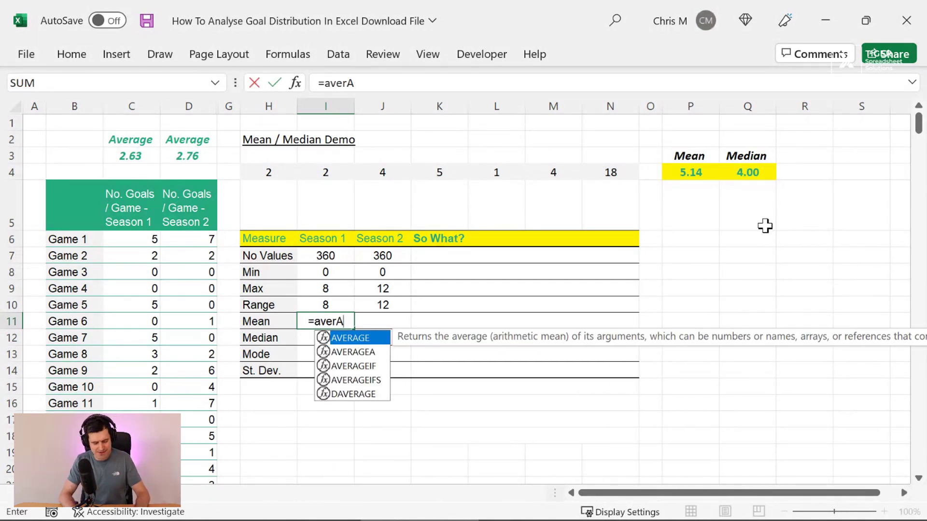
pyautogui.press('BackSpace')
pyautogui.write('ag')
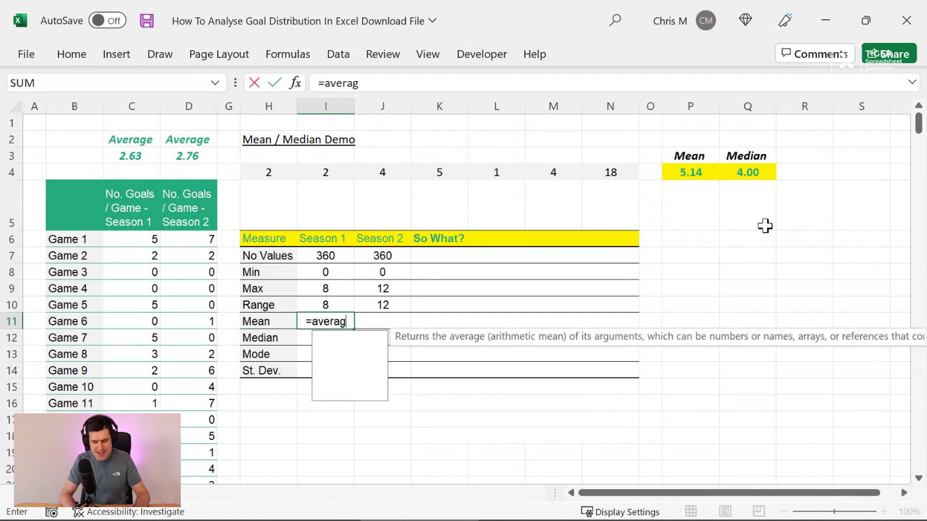
pyautogui.write('e(')
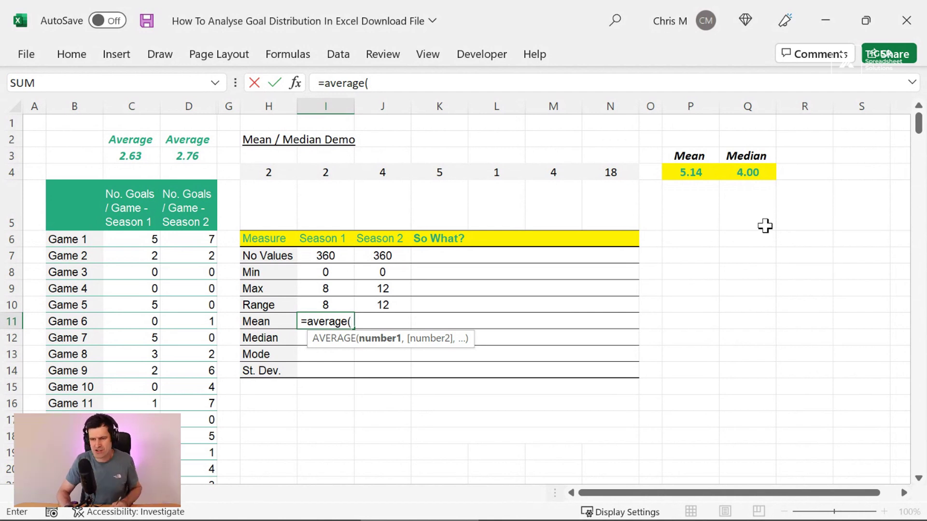
pyautogui.press('Left')
pyautogui.press('Left')
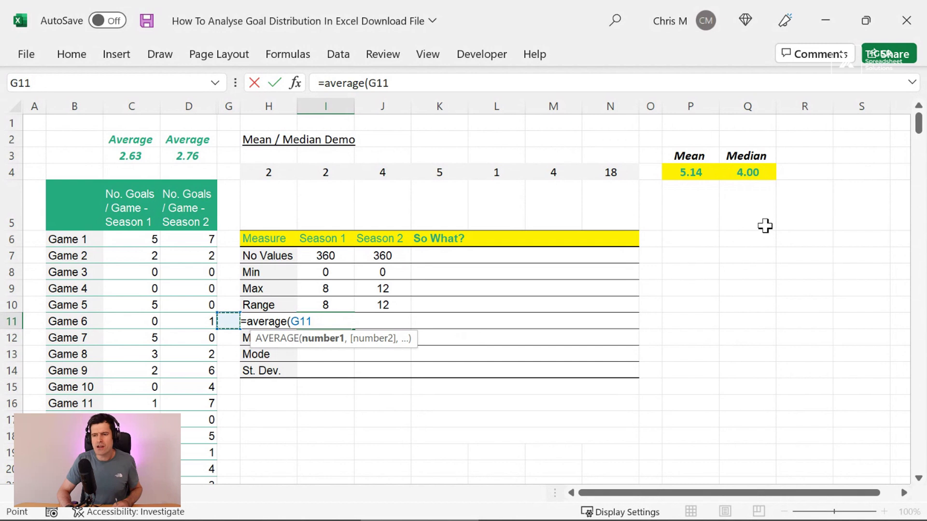
pyautogui.press('Left')
pyautogui.press('Left')
pyautogui.press('Up')
pyautogui.press('Up')
pyautogui.press('Up')
pyautogui.press('Up')
pyautogui.press('Up')
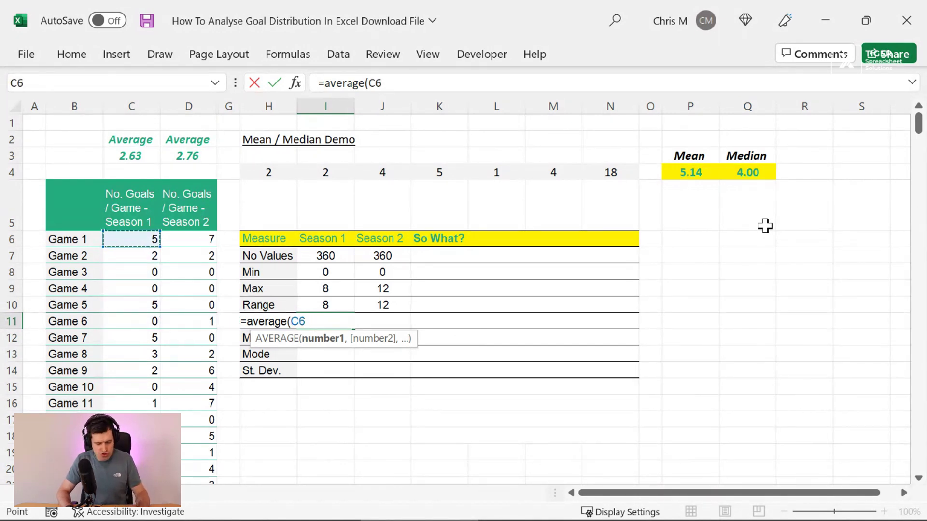
pyautogui.hotkey('ctrl', 'shift', 'Down')
pyautogui.press('Return')
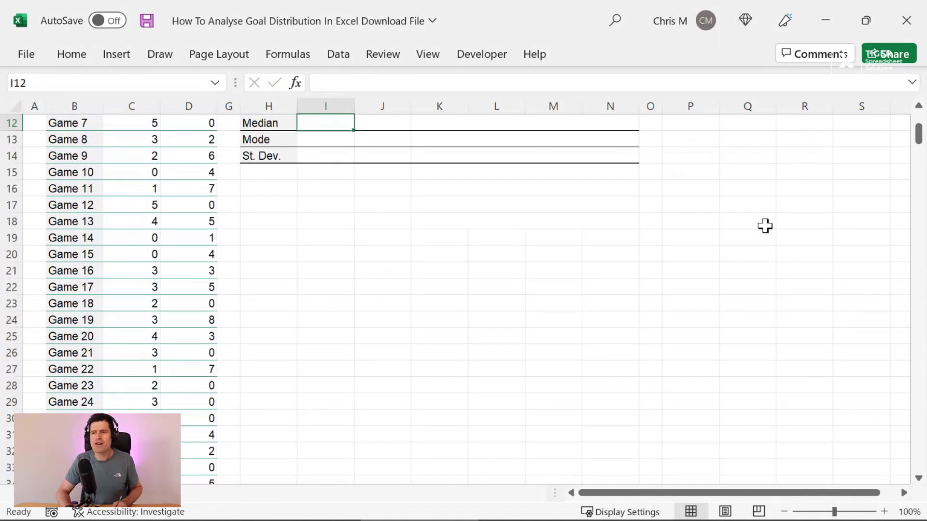
# Fill the mean formula right so Season 2 shows 2.761111
pyautogui.press('Up')
pyautogui.press('Up')
pyautogui.press('Up')
pyautogui.press('Up')
pyautogui.press('Up')
pyautogui.press('Up')
pyautogui.press('Up')
pyautogui.press('Up')
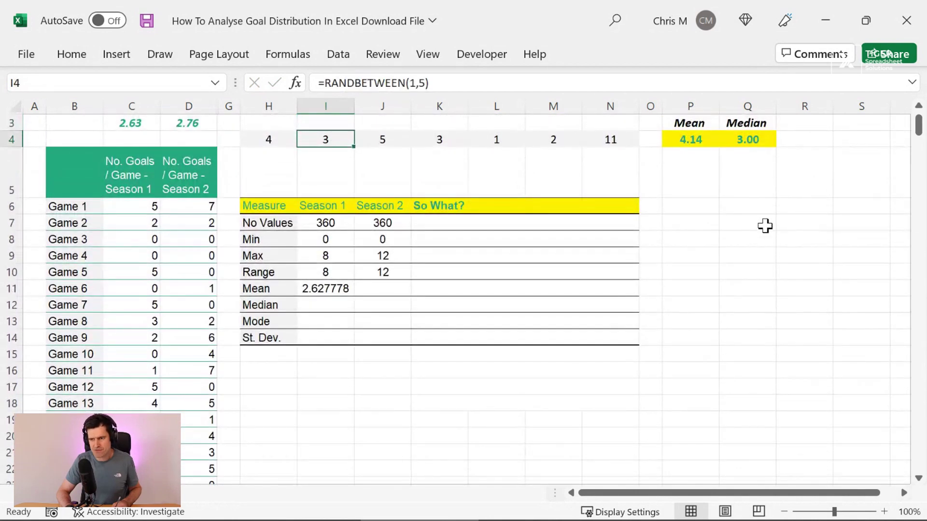
pyautogui.press('Down')
pyautogui.press('Down')
pyautogui.press('Down')
pyautogui.press('Down')
pyautogui.press('Down')
pyautogui.press('Down')
pyautogui.press('Down')
pyautogui.press('Up')
pyautogui.press('Down')
pyautogui.hotkey('shift', 'Right')
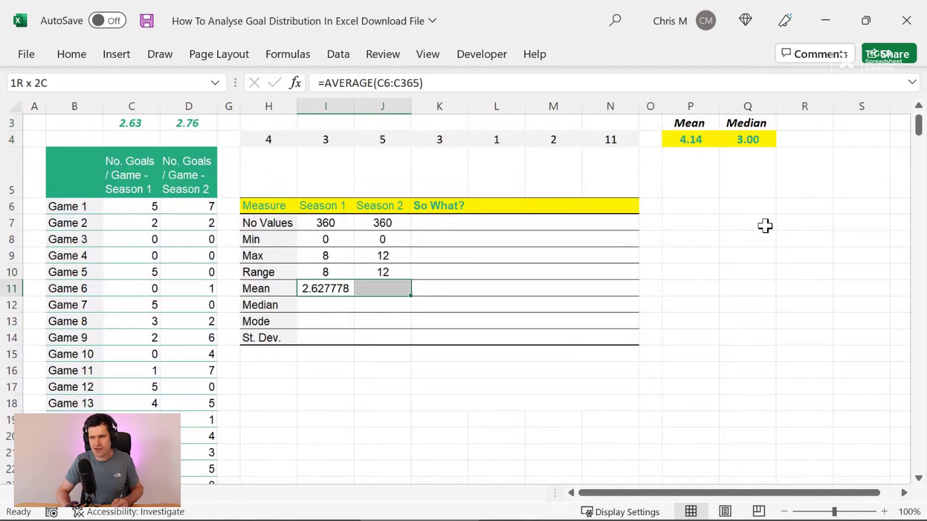
pyautogui.hotkey('ctrl', 'r')
# Compare the new means with the season averages 2.63 and 2.76 above the data
pyautogui.press('Up')
pyautogui.press('Up')
pyautogui.press('Up')
pyautogui.press('Up')
pyautogui.press('Up')
pyautogui.press('Up')
pyautogui.press('Up')
pyautogui.press('Up')
pyautogui.press('Up')
pyautogui.press('Up')
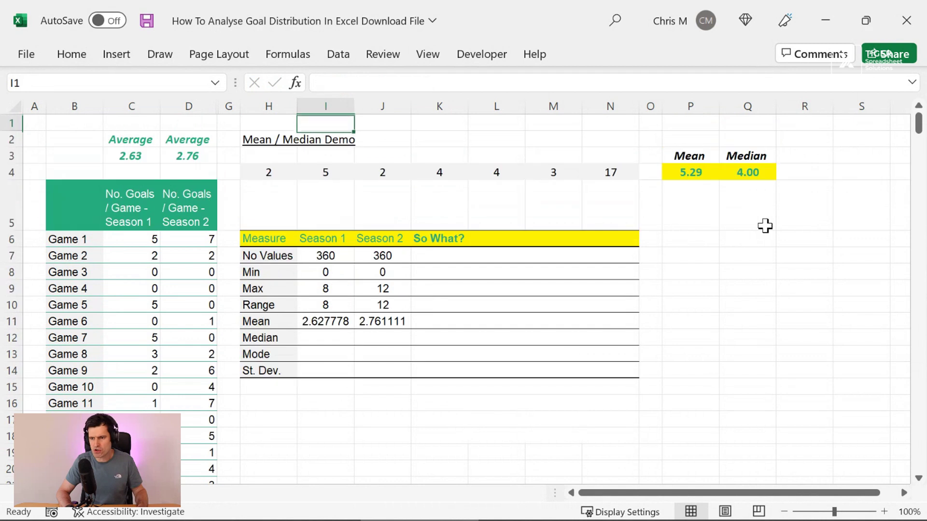
pyautogui.press('Down')
pyautogui.press('Down')
pyautogui.press('Down')
pyautogui.press('Left')
pyautogui.press('Left')
pyautogui.press('Left')
pyautogui.press('Left')
pyautogui.press('Up')
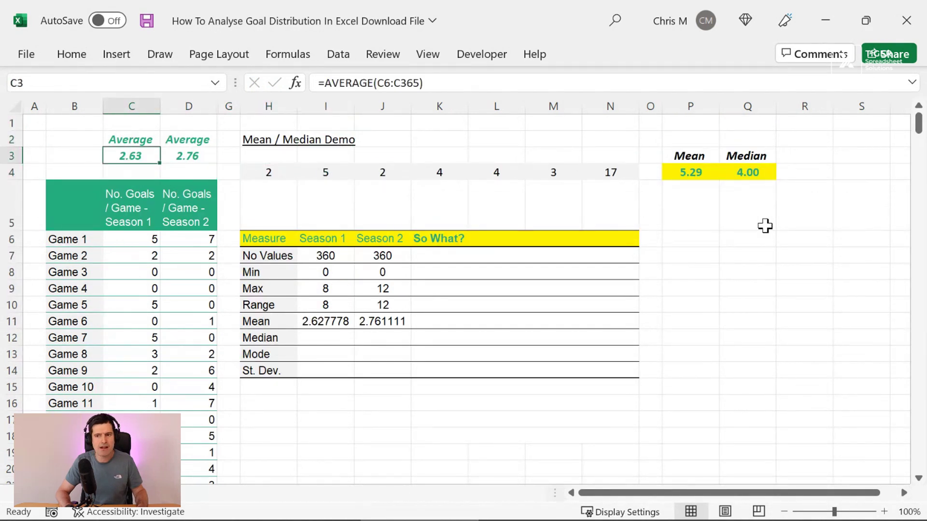
pyautogui.hotkey('shift', 'Right')
pyautogui.press('Down')
pyautogui.press('Down')
pyautogui.press('Down')
pyautogui.press('Down')
pyautogui.press('Down')
pyautogui.press('Down')
pyautogui.press('Down')
pyautogui.press('Down')
pyautogui.press('Down')
pyautogui.press('Right')
pyautogui.press('Right')
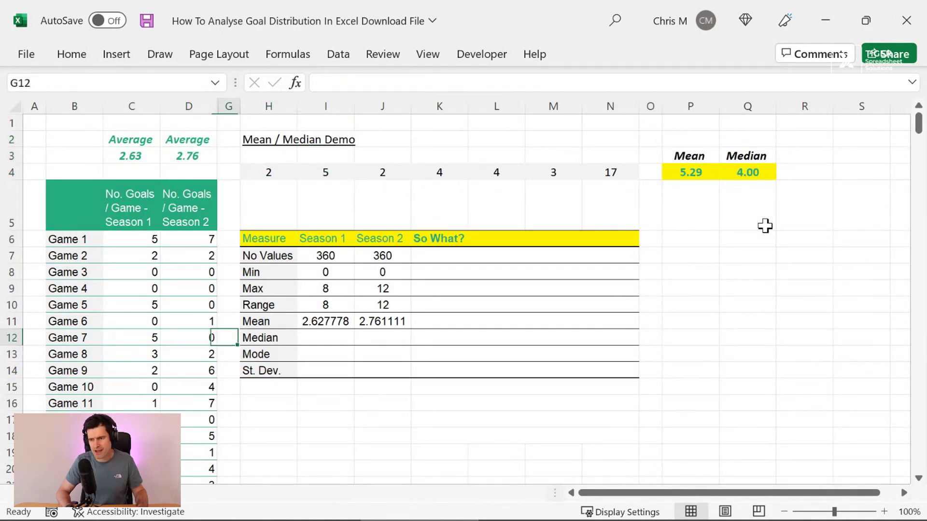
# Decrease the decimals on both seasons' stats (Alt, H, 9) four times, leaving two places
pyautogui.press('Right')
pyautogui.press('Right')
pyautogui.press('Up')
pyautogui.hotkey('shift', 'Right')
pyautogui.hotkey('shift', 'Down')
pyautogui.hotkey('shift', 'Down')
pyautogui.hotkey('shift', 'Down')
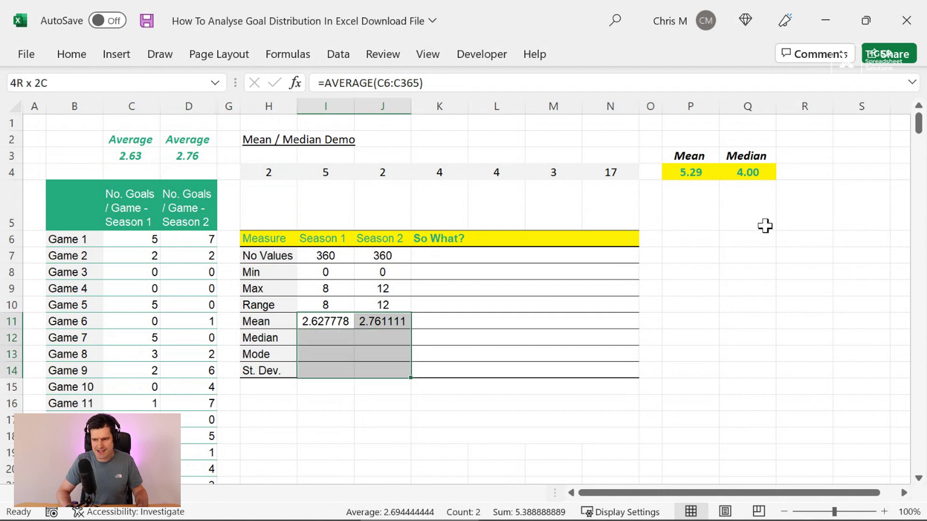
pyautogui.press('alt')
pyautogui.press('h')
pyautogui.press('9')
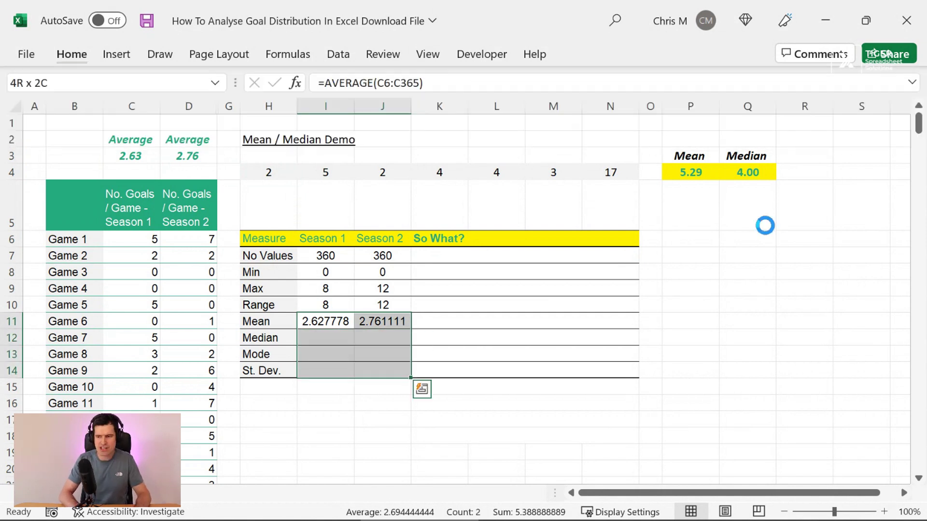
pyautogui.press('alt')
pyautogui.press('h')
pyautogui.press('9')
pyautogui.press('alt')
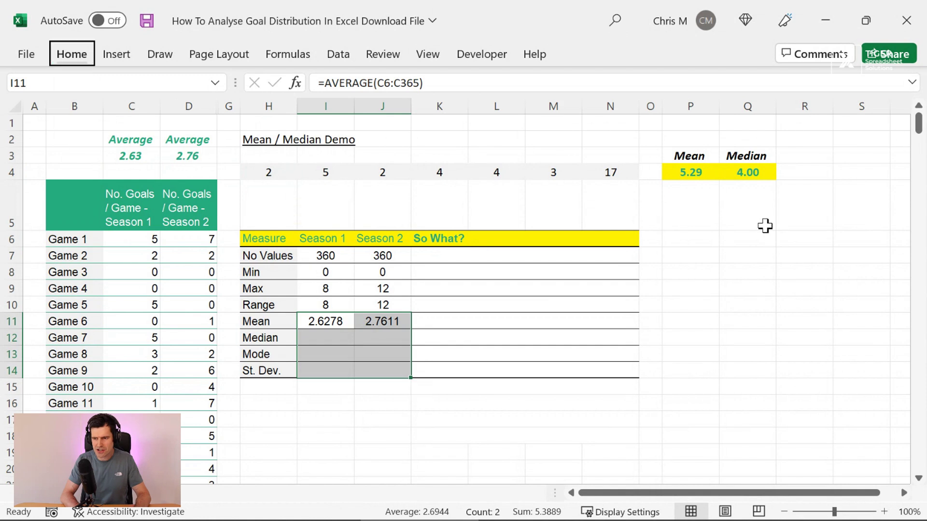
pyautogui.press('h')
pyautogui.press('9')
pyautogui.press('alt')
pyautogui.press('h')
pyautogui.press('9')
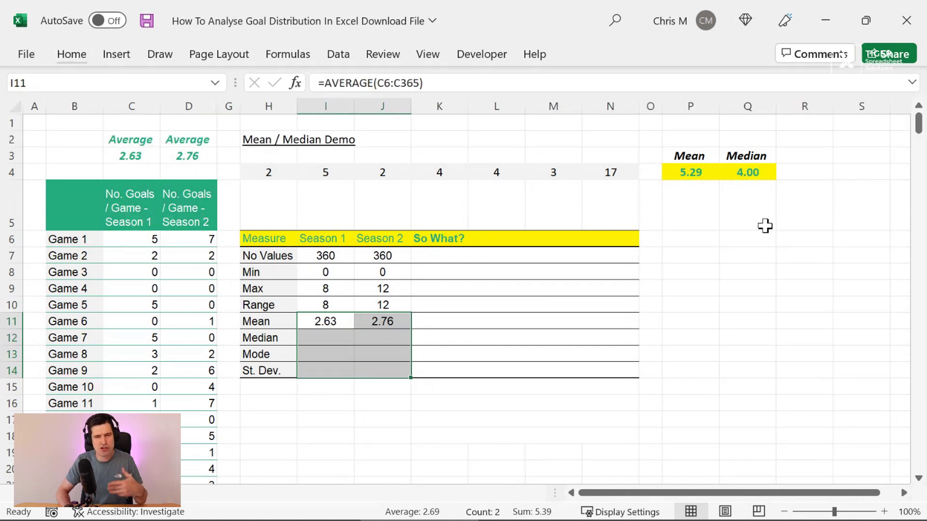
# Select both season means, now showing 2.63 and 2.76
pyautogui.press('Down')
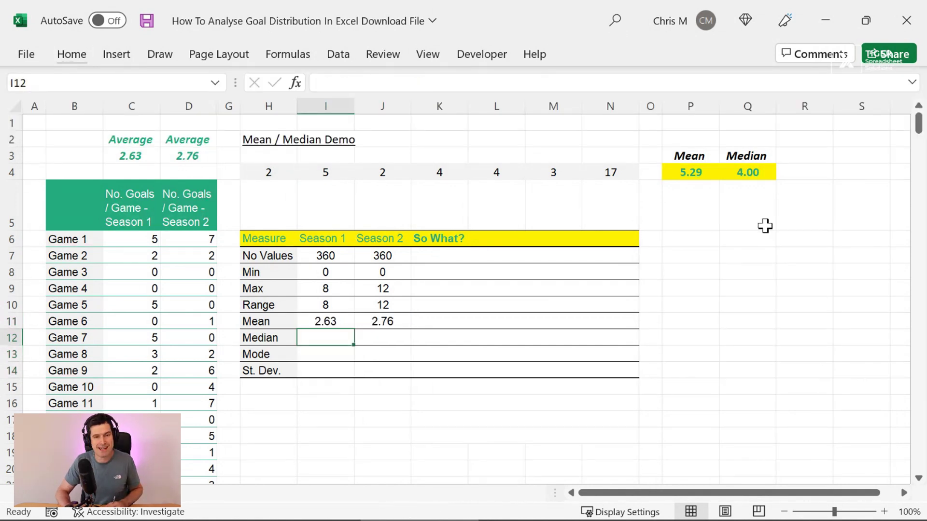
pyautogui.press('Up')
pyautogui.hotkey('shift', 'Right')
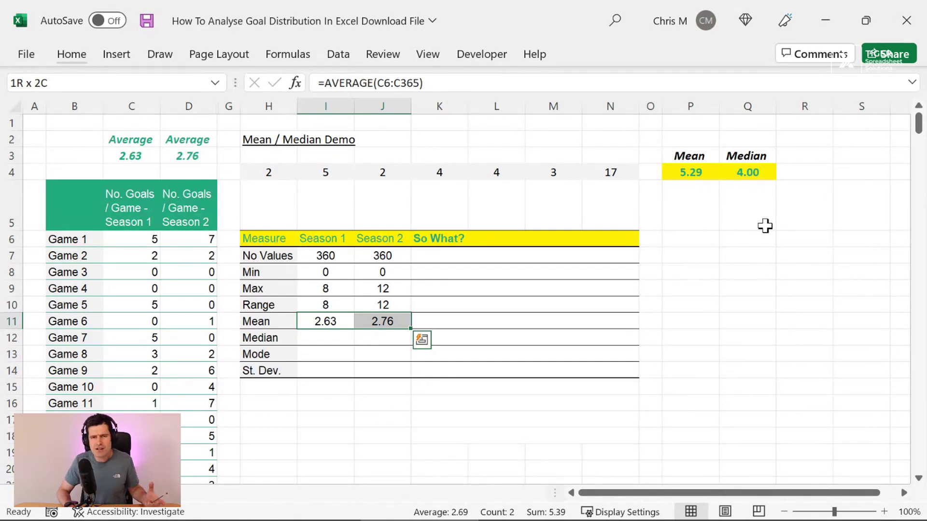
# Enter =MEDIAN(C6:C365) in the Season 1 Median cell, giving 3.00
pyautogui.press('Down')
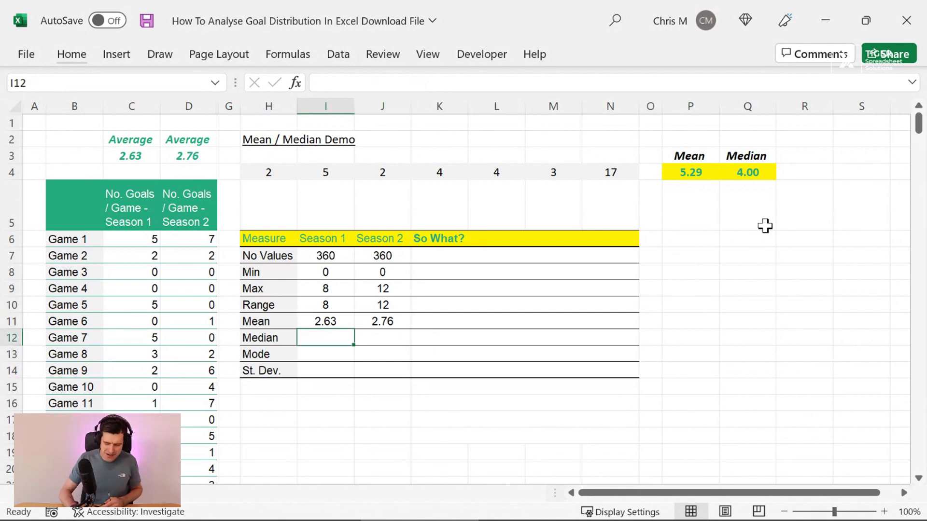
pyautogui.write('=me')
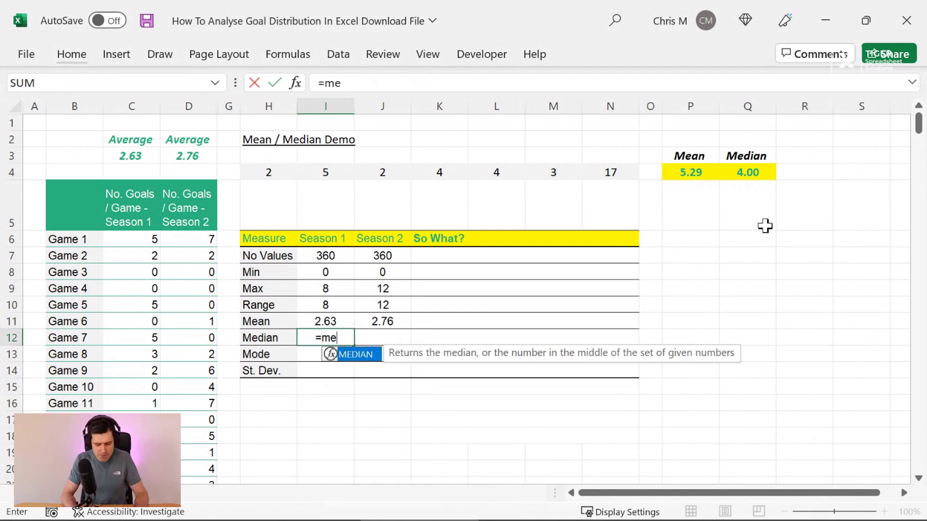
pyautogui.write('dian(')
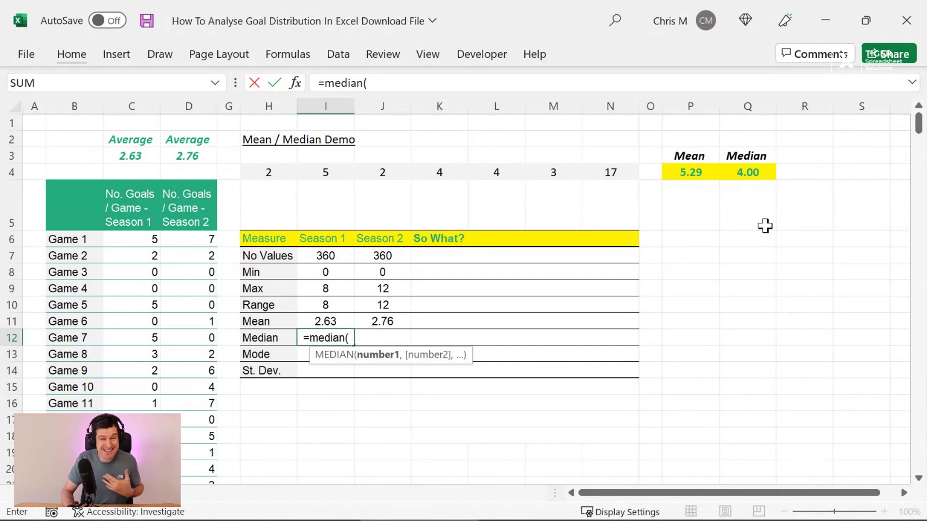
pyautogui.press('Return')
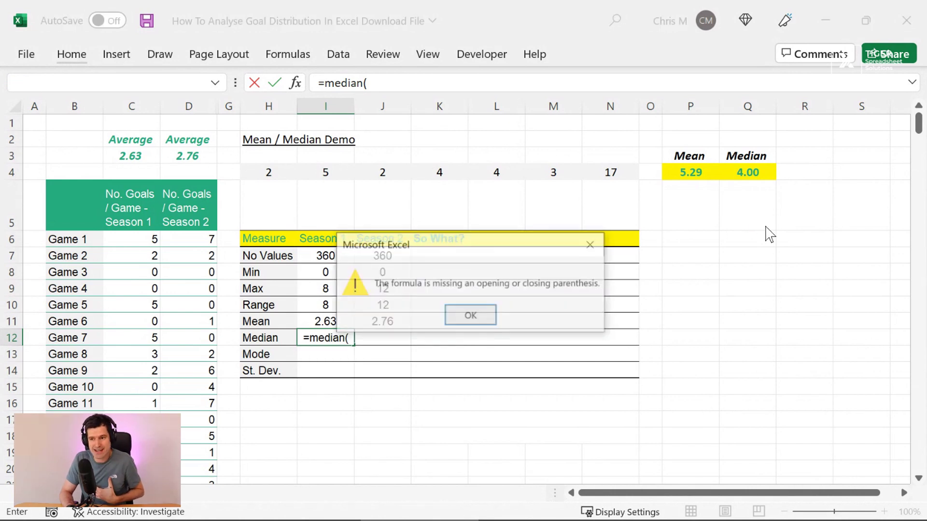
pyautogui.press('Return')
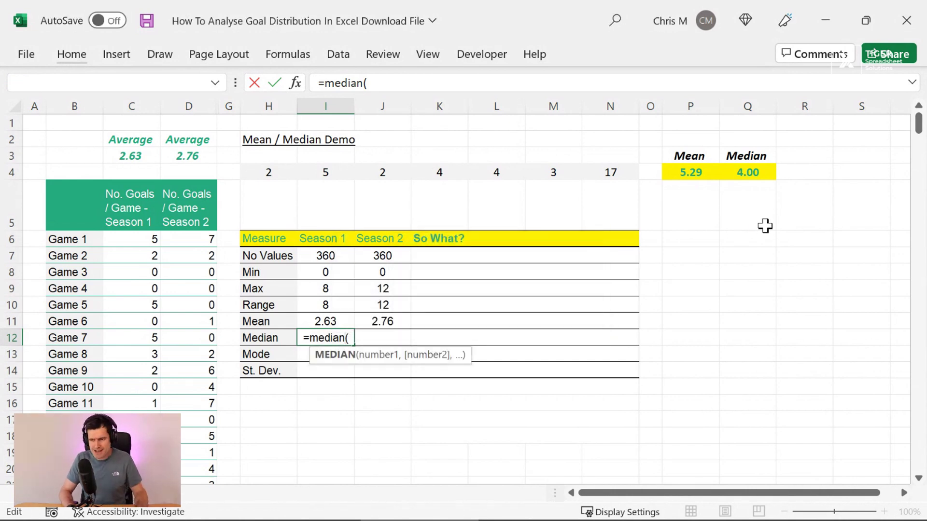
pyautogui.press('Up')
pyautogui.press('Up')
pyautogui.press('Left')
pyautogui.press('Left')
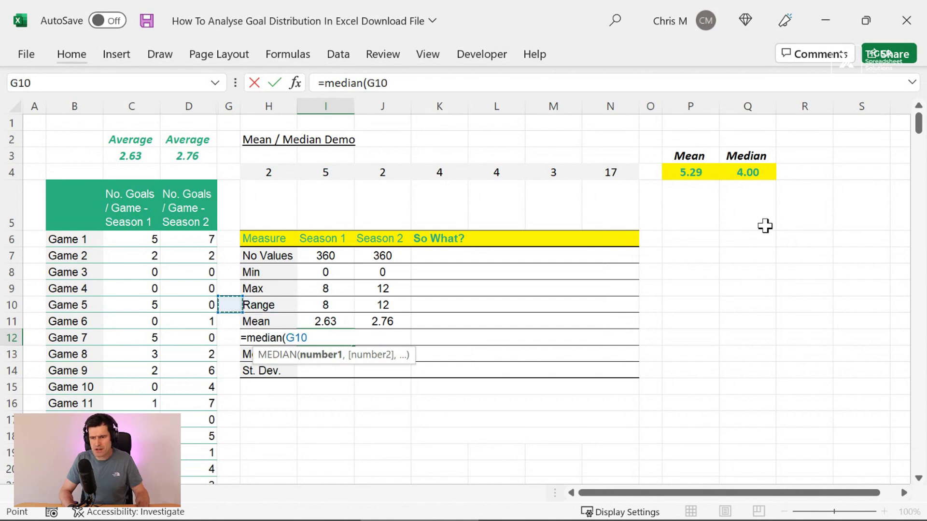
pyautogui.press('Left')
pyautogui.press('Up')
pyautogui.press('Up')
pyautogui.press('Up')
pyautogui.press('Up')
pyautogui.press('Left')
pyautogui.hotkey('ctrl', 'shift', 'Down')
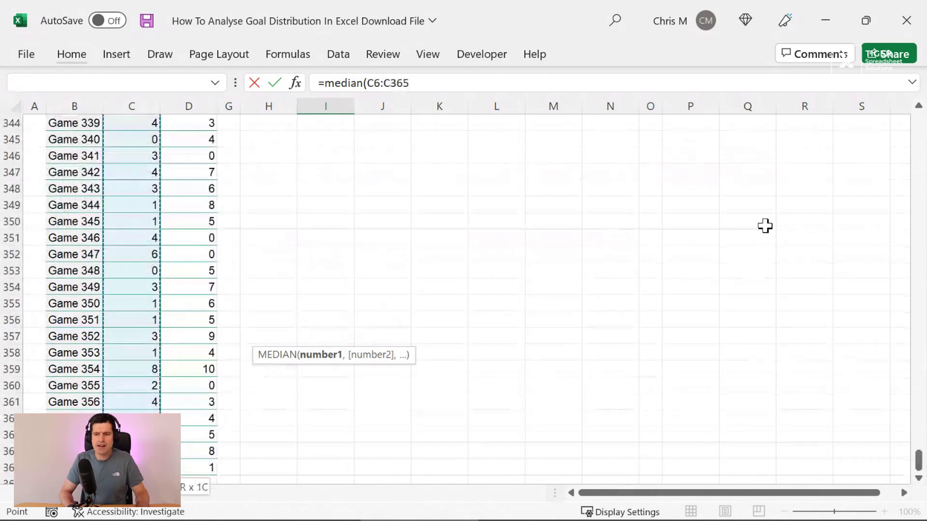
pyautogui.hotkey('ctrl', 'Return')
pyautogui.press('Up')
pyautogui.press('Up')
pyautogui.press('Up')
pyautogui.press('Up')
pyautogui.press('Up')
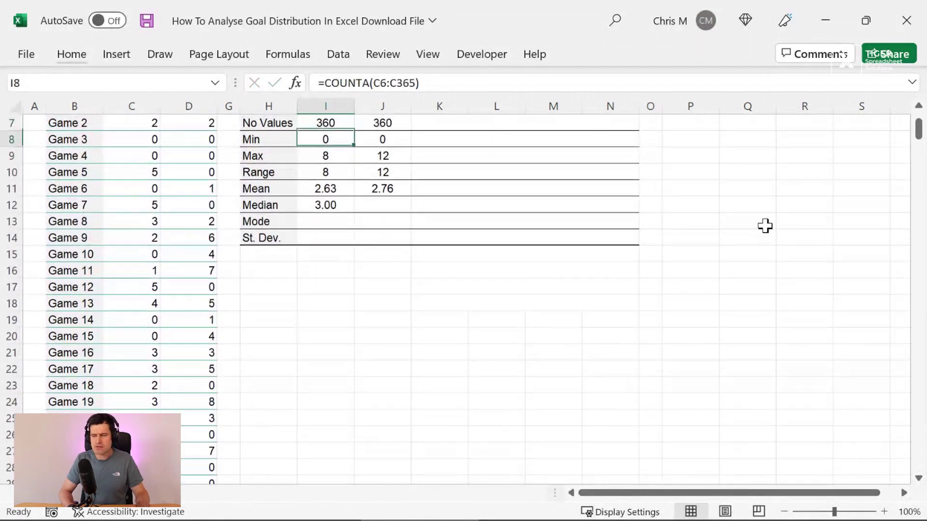
# Fill the median formula across to Season 2 (2.00), then review the demo number row
pyautogui.press('Down')
pyautogui.press('Down')
pyautogui.press('Down')
pyautogui.press('Down')
pyautogui.press('Down')
pyautogui.hotkey('shift', 'Right')
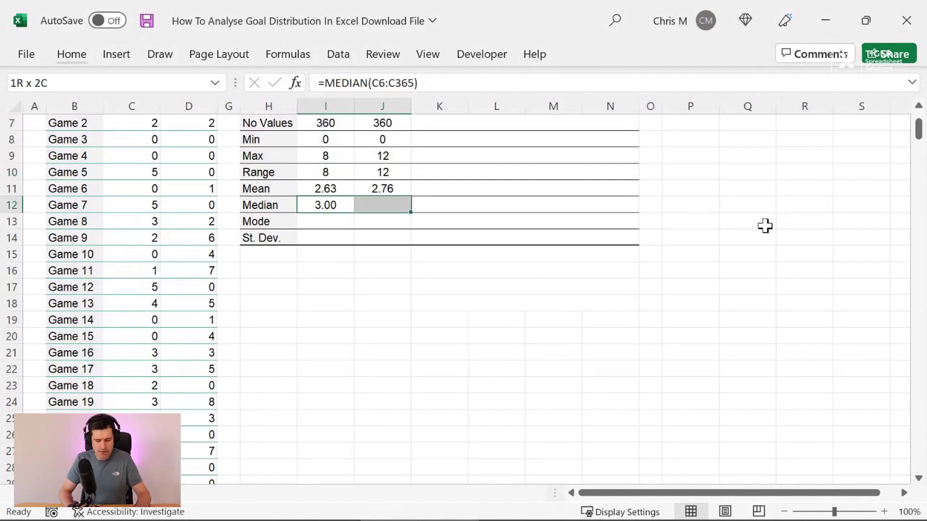
pyautogui.hotkey('ctrl', 'r')
pyautogui.press('Up')
pyautogui.press('Up')
pyautogui.press('Up')
pyautogui.press('Up')
pyautogui.press('Up')
pyautogui.press('Up')
pyautogui.press('Up')
pyautogui.press('Up')
pyautogui.press('Up')
pyautogui.press('Up')
pyautogui.press('Up')
pyautogui.press('Down')
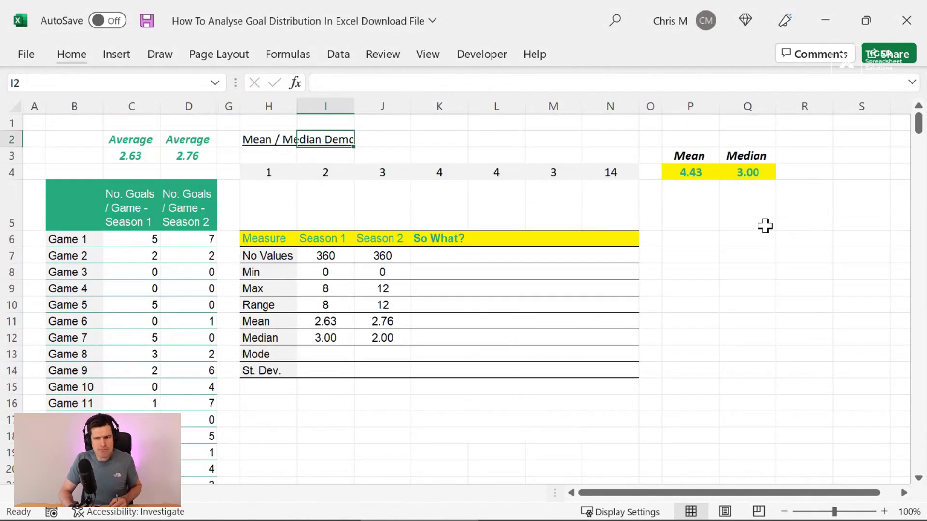
pyautogui.press('Down')
pyautogui.press('Down')
pyautogui.press('Down')
pyautogui.press('Down')
pyautogui.press('Down')
pyautogui.press('Down')
pyautogui.press('Down')
pyautogui.press('Down')
pyautogui.press('Down')
pyautogui.press('Down')
pyautogui.press('Down')
pyautogui.press('Down')
pyautogui.press('Up')
pyautogui.press('Up')
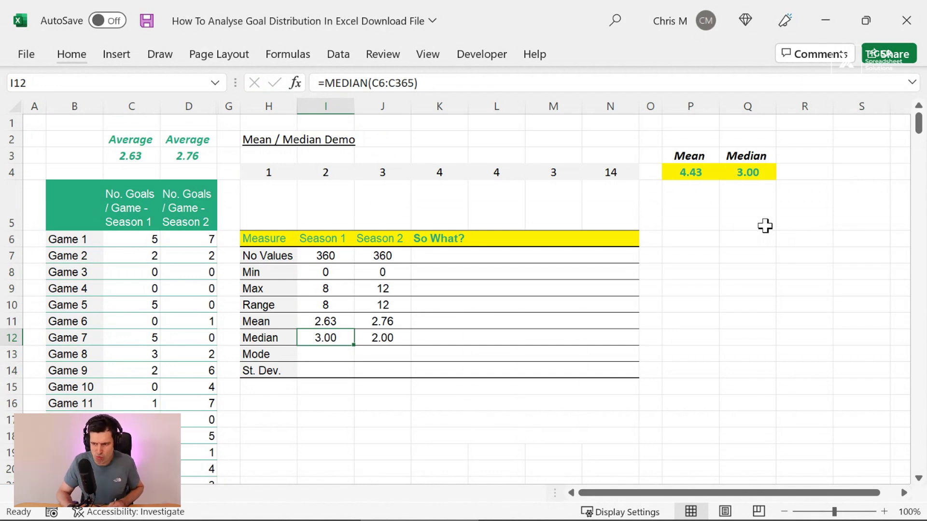
pyautogui.press('Right')
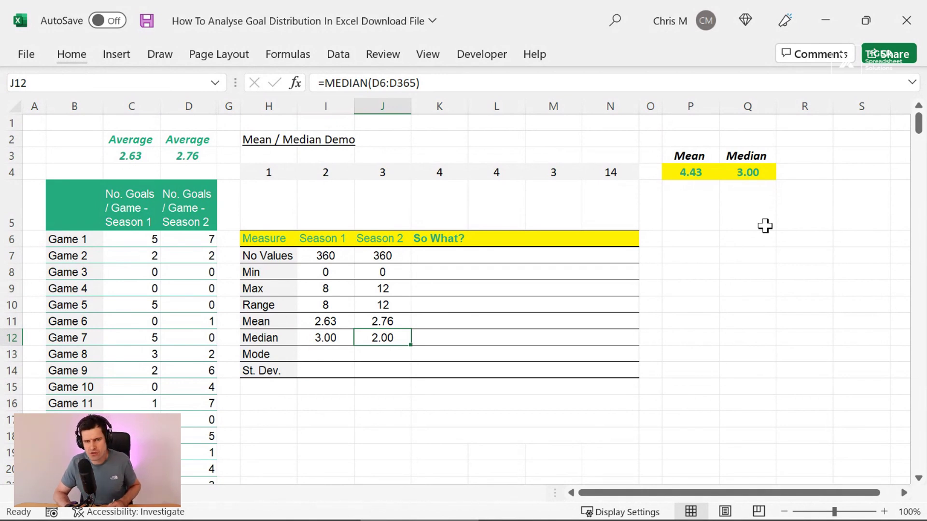
pyautogui.press('Up')
pyautogui.press('Up')
pyautogui.press('Up')
pyautogui.press('Up')
pyautogui.press('Up')
pyautogui.press('Up')
pyautogui.press('Up')
pyautogui.press('Up')
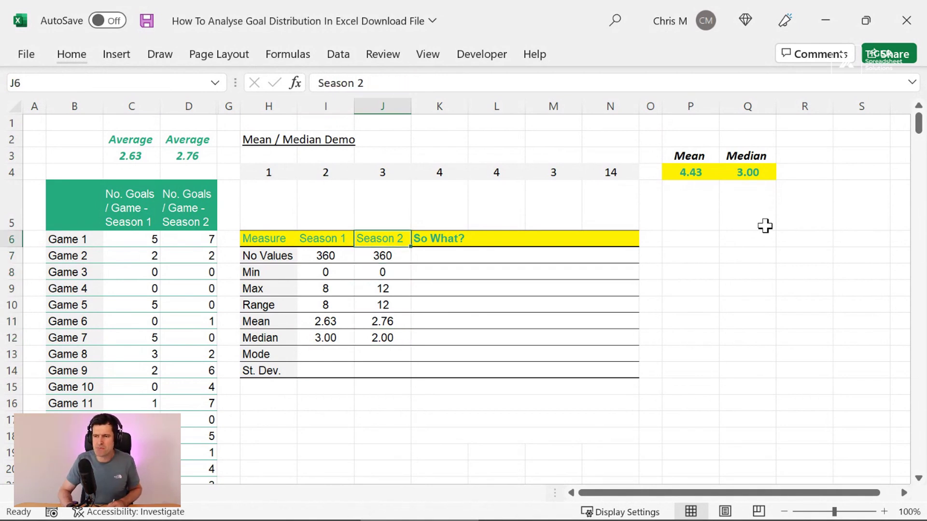
pyautogui.press('Left')
pyautogui.press('Left')
# Recalculate the RANDBETWEEN demo numbers with F9, giving demo mean 3.57 and median 2.00
pyautogui.hotkey('shift', 'Right')
pyautogui.hotkey('shift', 'Right')
pyautogui.hotkey('shift', 'Right')
pyautogui.hotkey('shift', 'Right')
pyautogui.hotkey('shift', 'Right')
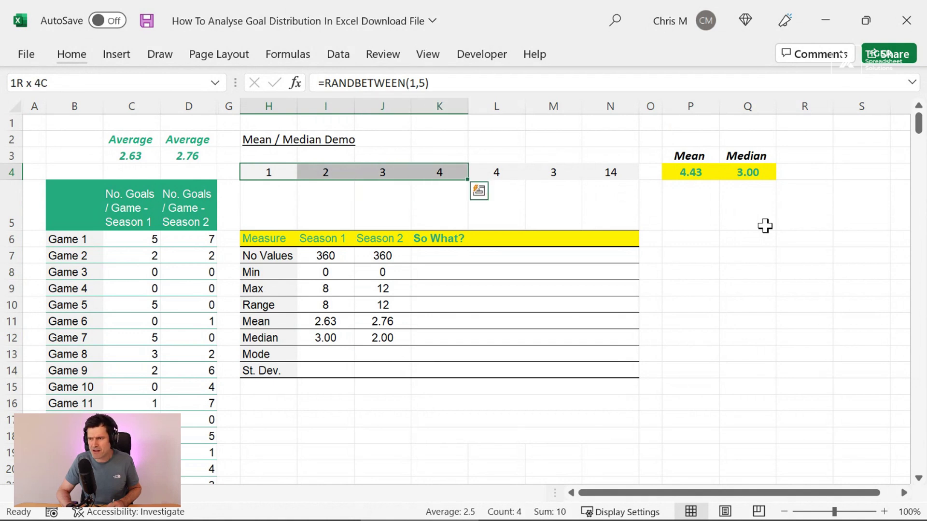
pyautogui.hotkey('shift', 'Right')
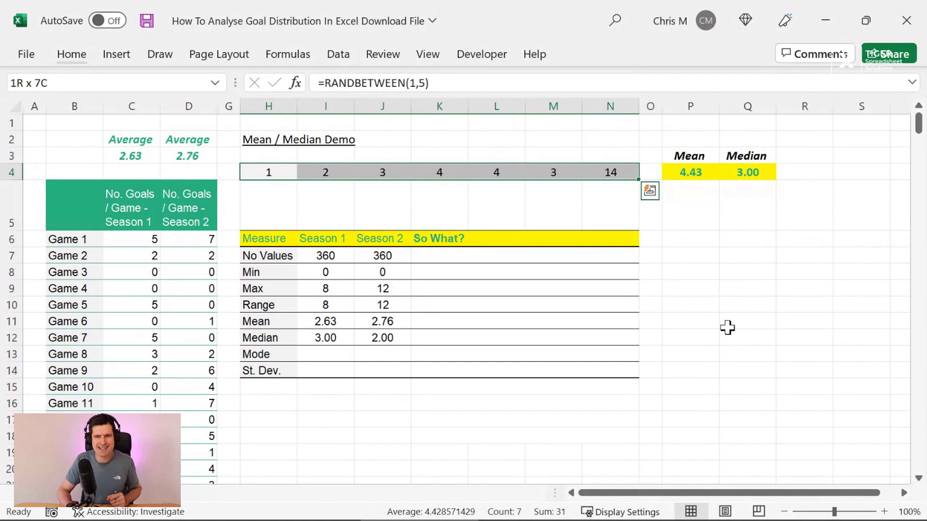
pyautogui.press('Right')
pyautogui.press('Right')
pyautogui.press('Right')
pyautogui.press('Right')
pyautogui.press('Right')
pyautogui.press('Right')
pyautogui.press('Right')
pyautogui.press('Down')
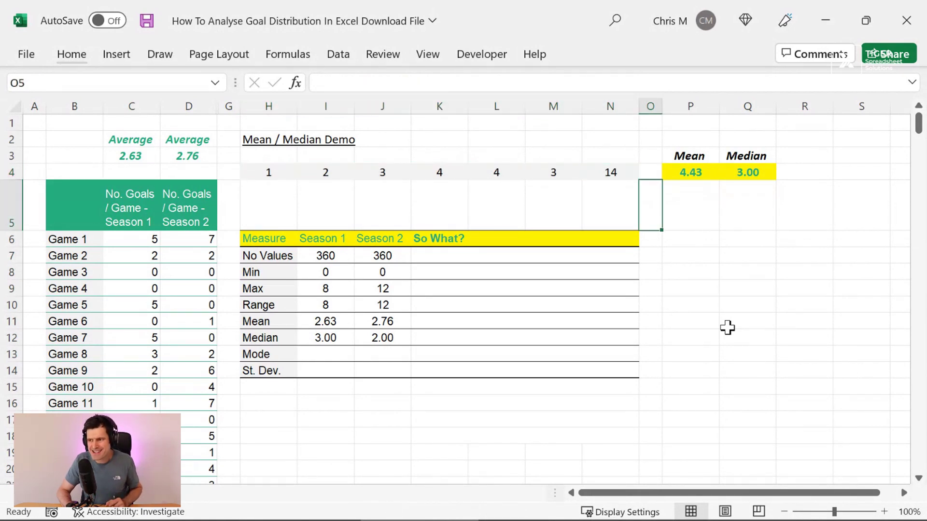
pyautogui.press('Right')
pyautogui.press('F9')
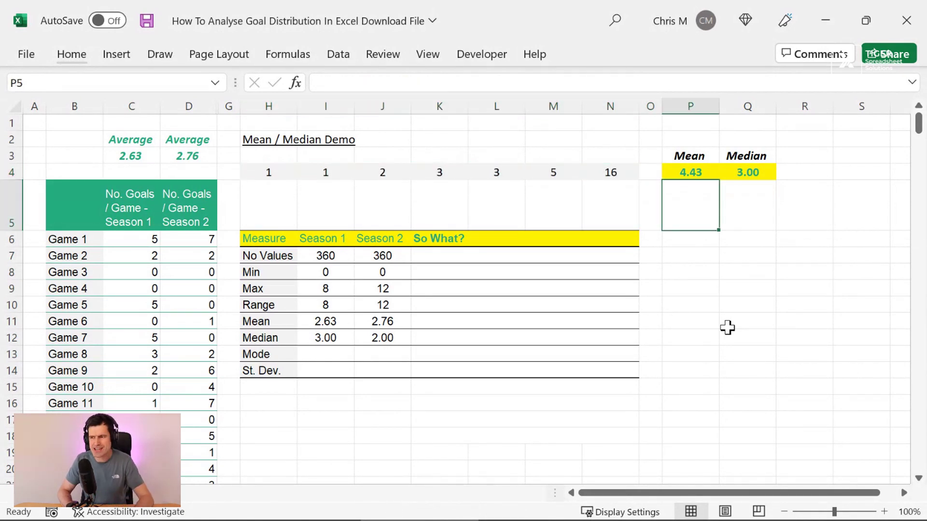
pyautogui.click(286, 56)
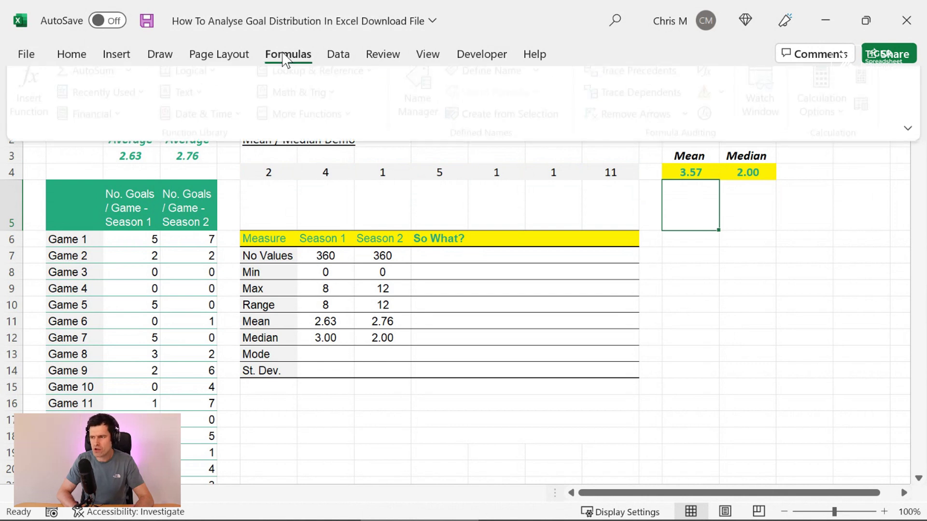
# Recalculate the demo numbers three times until an outlier of 15 gives mean 4.71, median 3.00
pyautogui.click(751, 201)
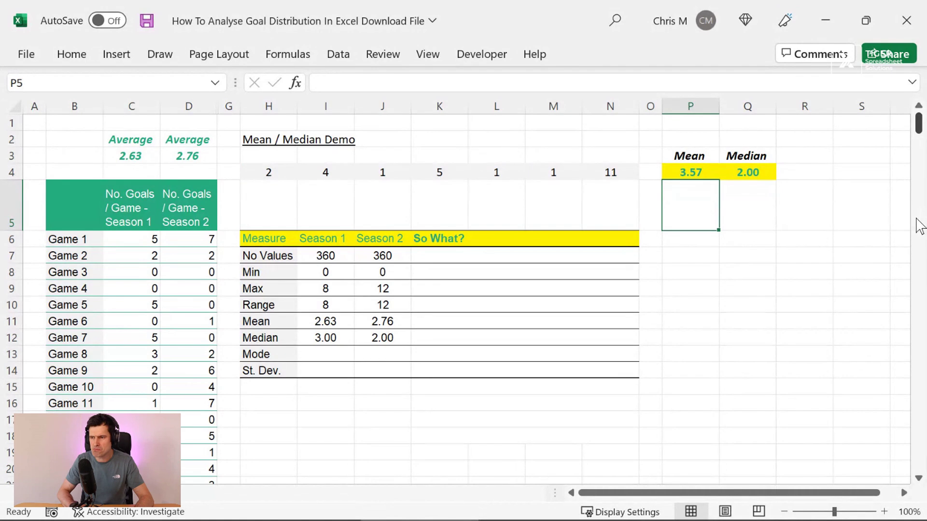
pyautogui.press('Up')
pyautogui.press('Left')
pyautogui.press('Left')
pyautogui.press('Left')
pyautogui.press('Left')
pyautogui.press('Left')
pyautogui.press('Left')
pyautogui.press('Left')
pyautogui.press('Left')
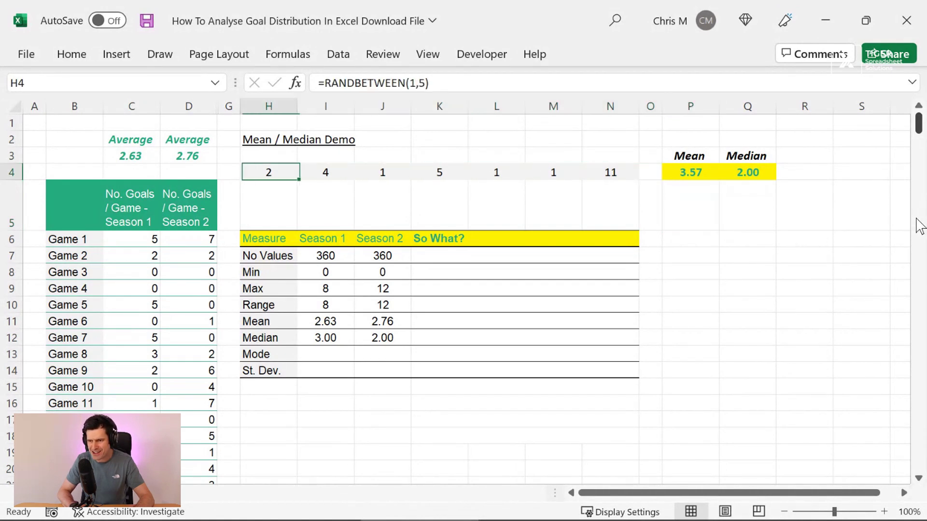
pyautogui.hotkey('ctrl', 'shift', 'Right')
pyautogui.press('Right')
pyautogui.press('Right')
pyautogui.press('Right')
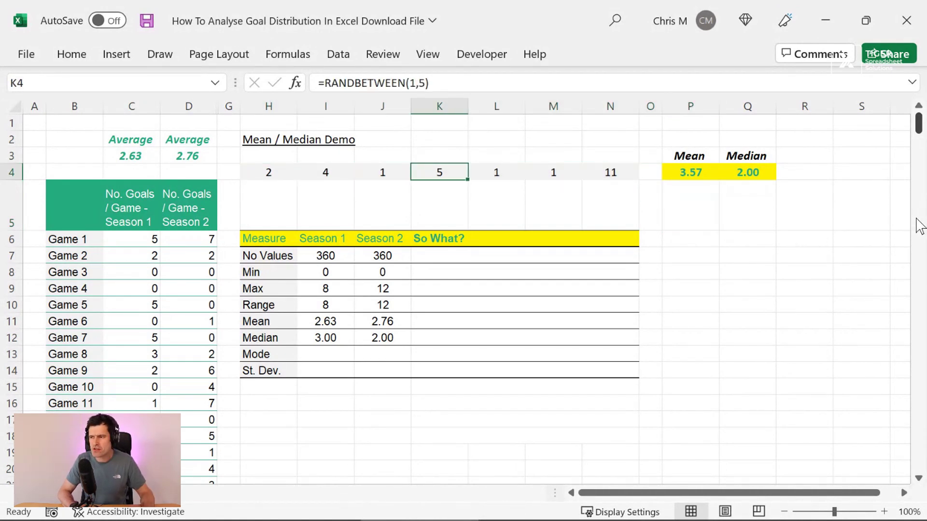
pyautogui.press('Right')
pyautogui.press('Right')
pyautogui.press('Right')
pyautogui.press('Right')
pyautogui.press('Right')
pyautogui.press('Right')
pyautogui.press('Left')
pyautogui.hotkey('shift', 'Right')
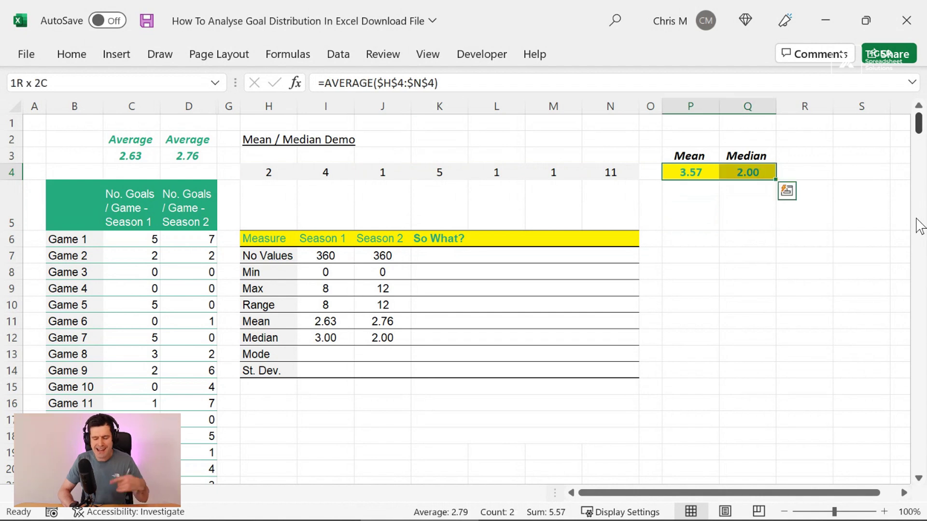
pyautogui.press('F9')
pyautogui.press('F9')
pyautogui.press('F9')
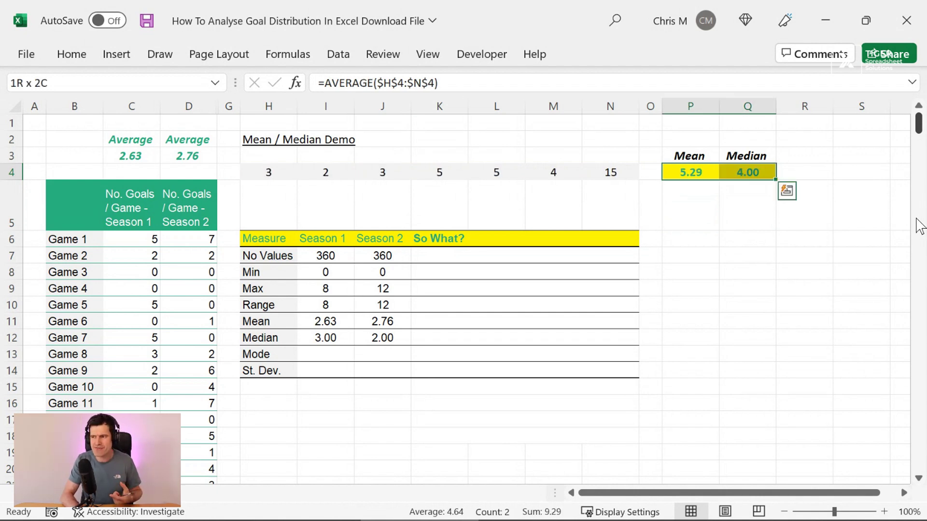
pyautogui.press('F9')
pyautogui.press('F9')
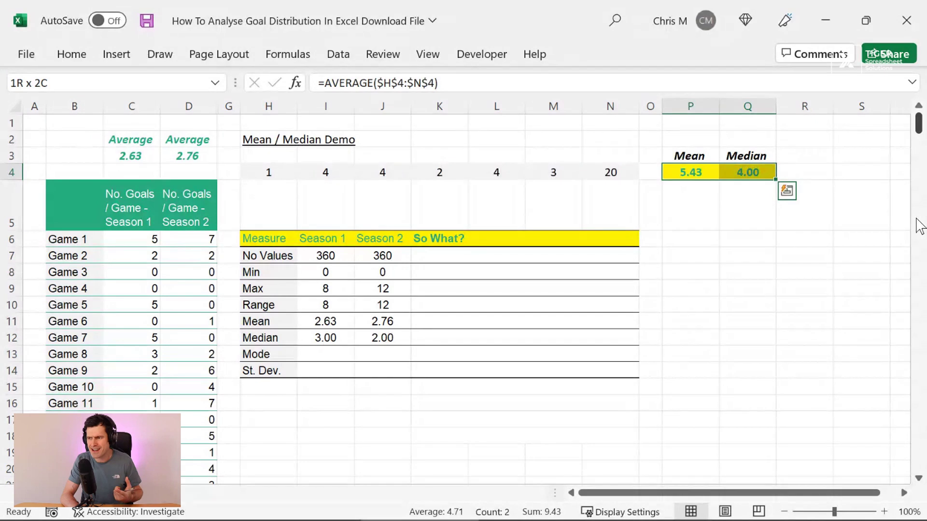
pyautogui.press('F9')
pyautogui.press('F9')
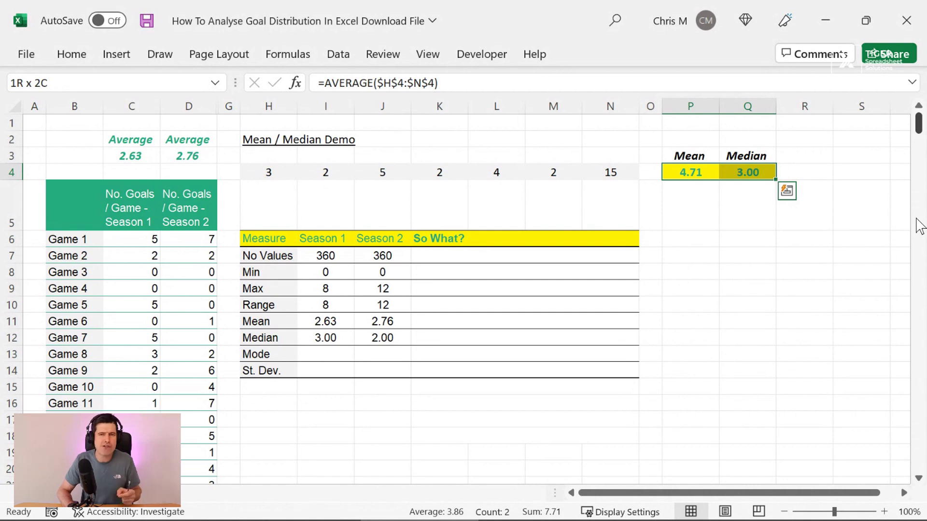
# Check the demo mean and median formulas, then select both season median results
pyautogui.press('Right')
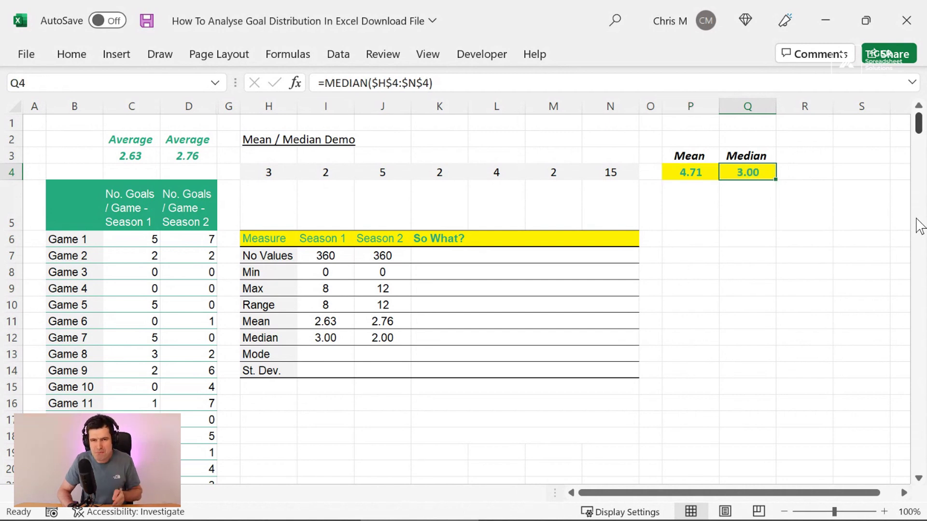
pyautogui.press('Left')
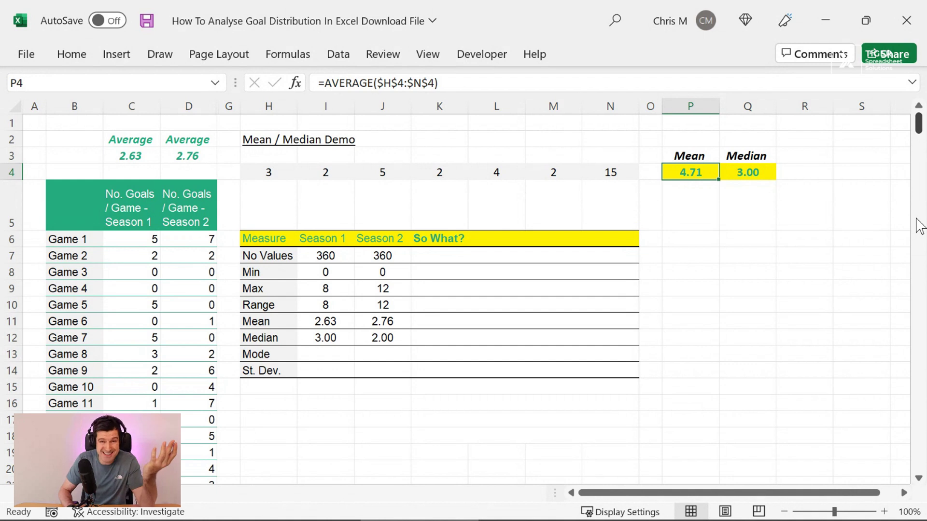
pyautogui.press('Left')
pyautogui.press('Left')
pyautogui.press('Left')
pyautogui.press('Left')
pyautogui.press('Left')
pyautogui.press('Left')
pyautogui.press('Left')
pyautogui.press('Down')
pyautogui.press('Down')
pyautogui.press('Left')
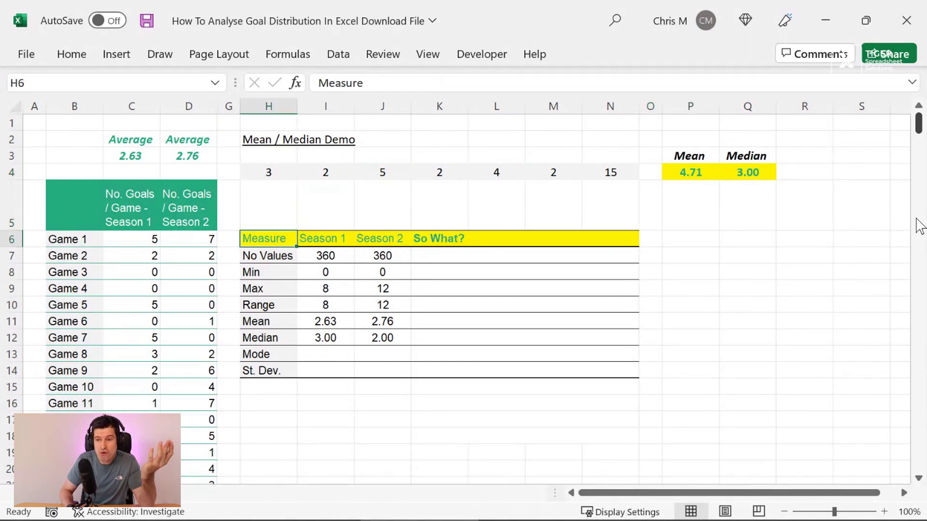
pyautogui.press('Left')
pyautogui.press('Left')
pyautogui.press('Left')
pyautogui.press('Left')
pyautogui.press('Right')
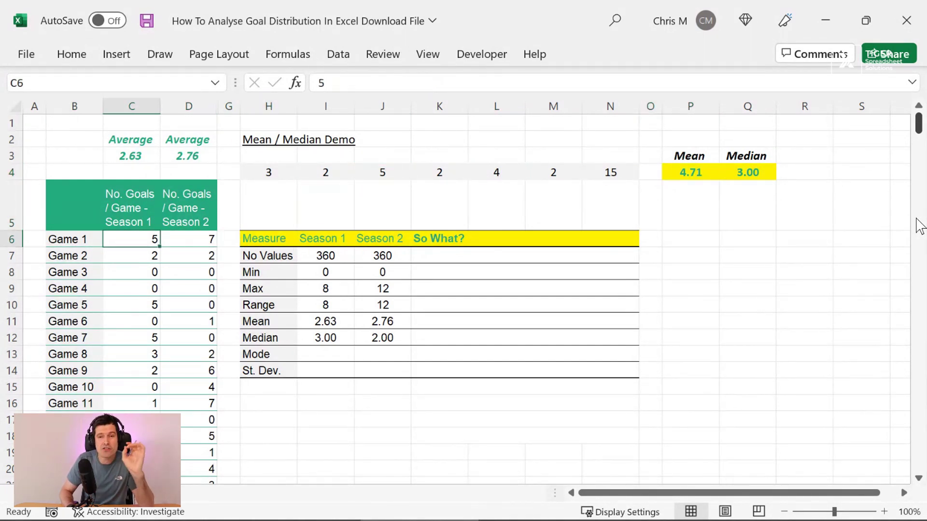
pyautogui.press('Right')
pyautogui.press('Right')
pyautogui.press('Right')
pyautogui.press('Right')
pyautogui.press('Down')
pyautogui.press('Down')
pyautogui.press('Down')
pyautogui.press('Down')
pyautogui.press('Down')
pyautogui.press('Down')
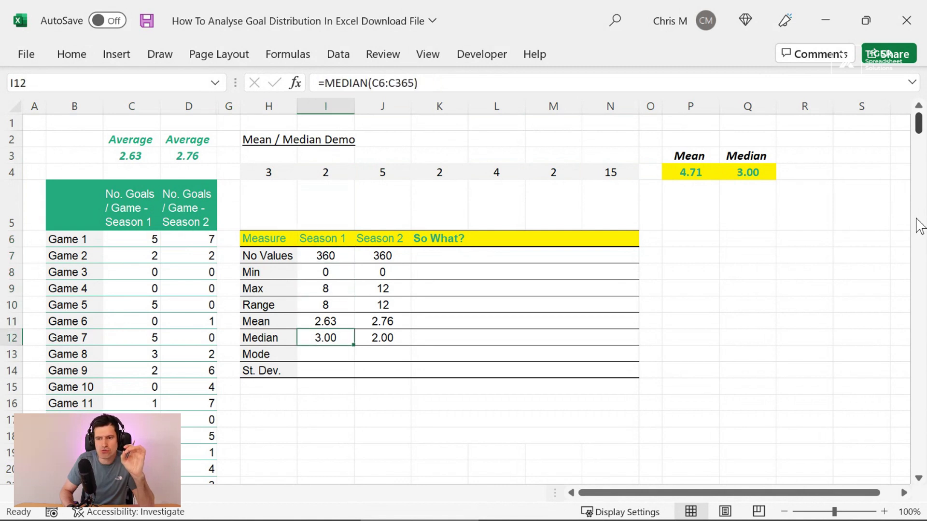
pyautogui.hotkey('shift', 'Right')
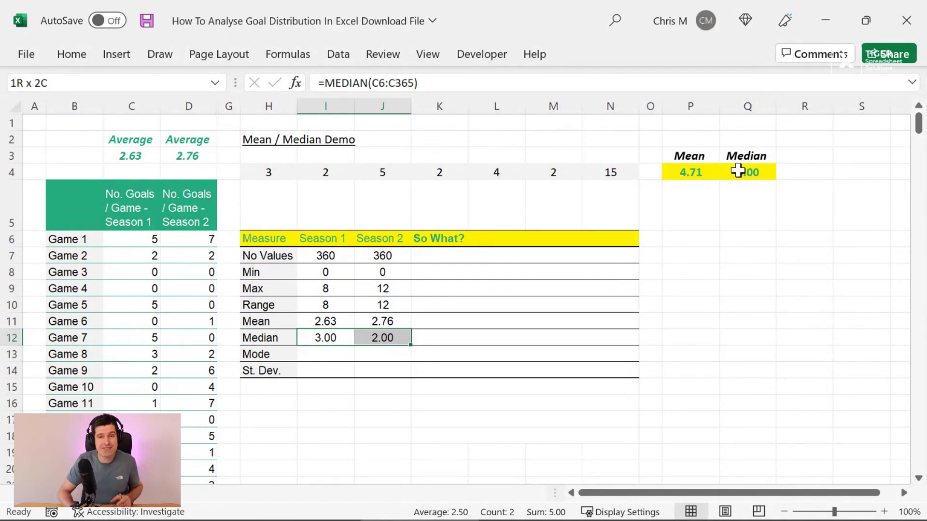
pyautogui.press('Down')
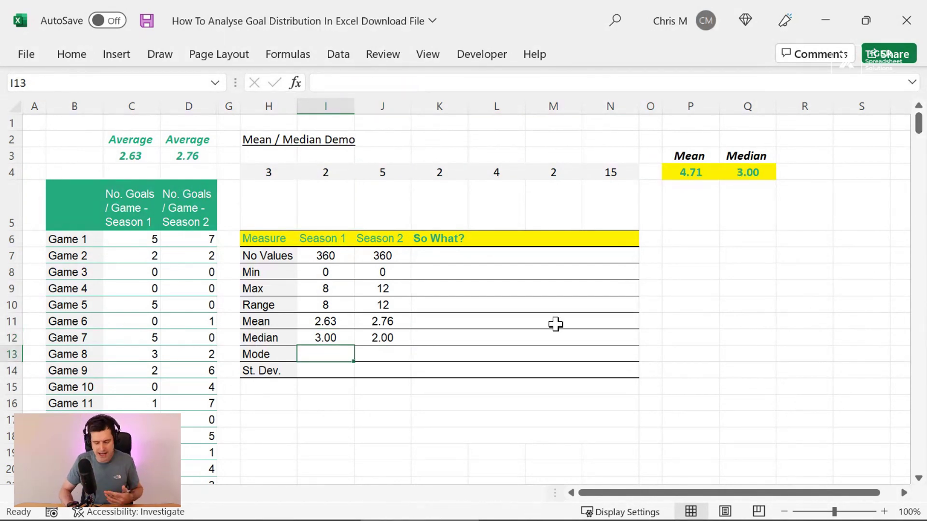
pyautogui.write('=mode(')
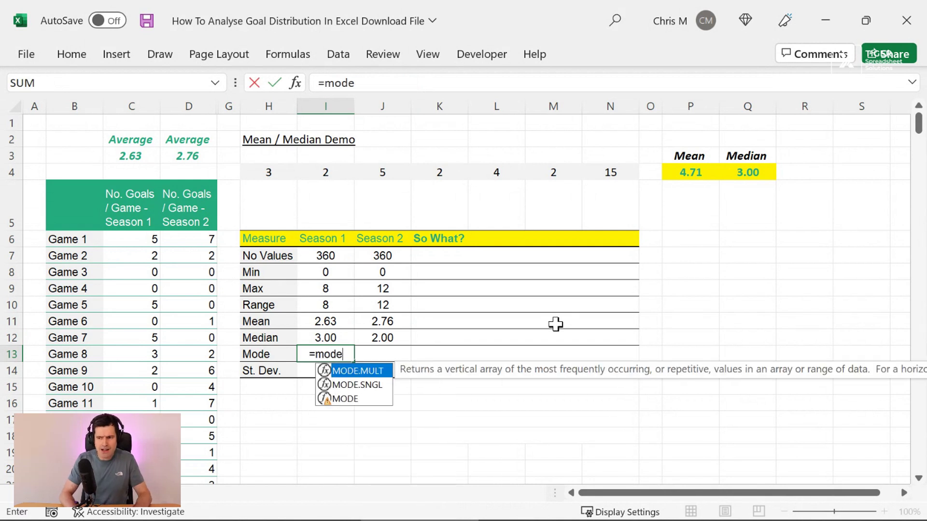
pyautogui.press('Left')
pyautogui.press('Left')
pyautogui.press('Left')
pyautogui.press('Left')
pyautogui.press('Up')
pyautogui.press('Up')
pyautogui.press('Up')
pyautogui.press('Up')
pyautogui.press('Up')
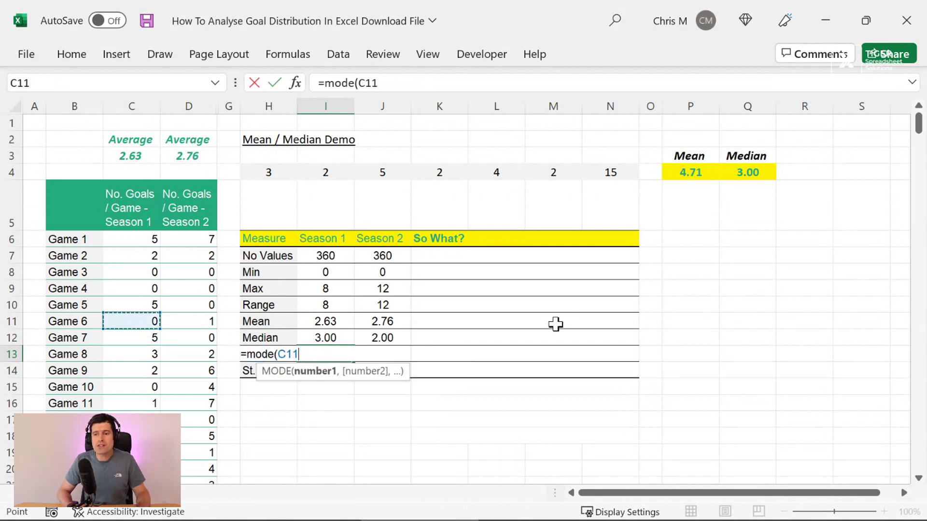
pyautogui.press('Up')
pyautogui.press('Up')
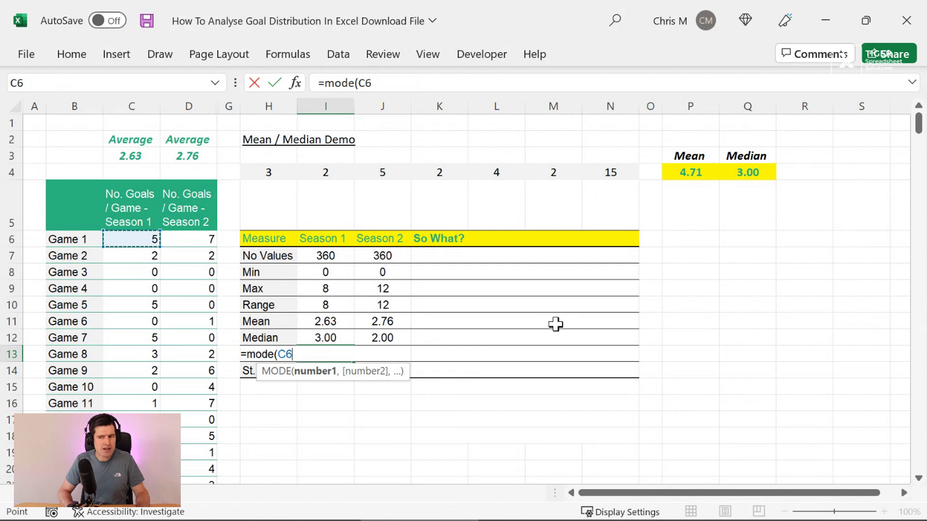
pyautogui.hotkey('ctrl', 'shift', 'Down')
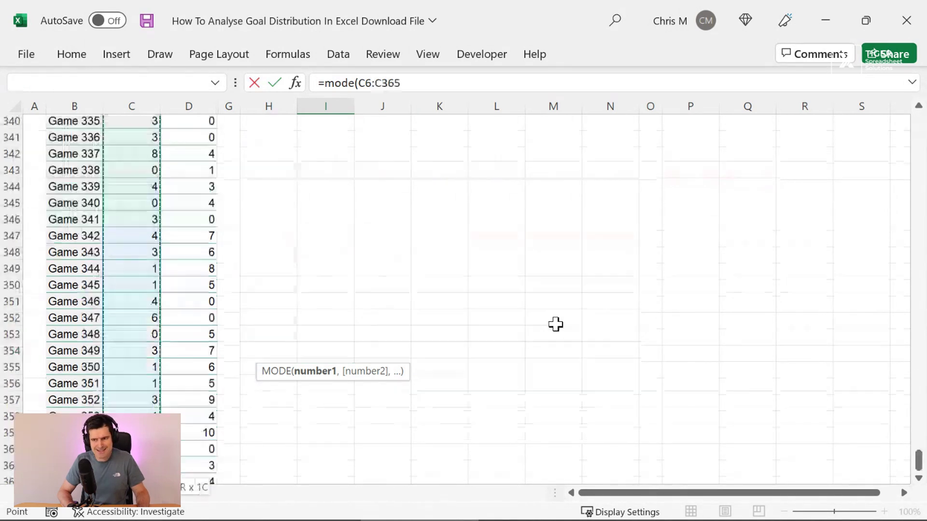
pyautogui.hotkey('ctrl', 'Return')
pyautogui.press('Up')
pyautogui.press('Up')
pyautogui.press('Up')
pyautogui.press('Up')
pyautogui.press('Up')
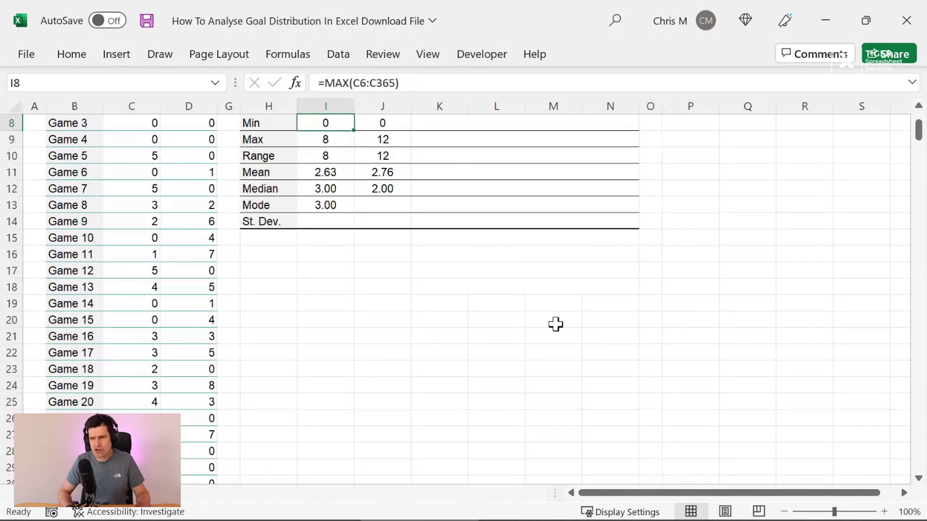
pyautogui.press('Down')
pyautogui.press('Down')
pyautogui.press('Down')
pyautogui.press('Down')
pyautogui.press('Down')
pyautogui.hotkey('shift', 'Right')
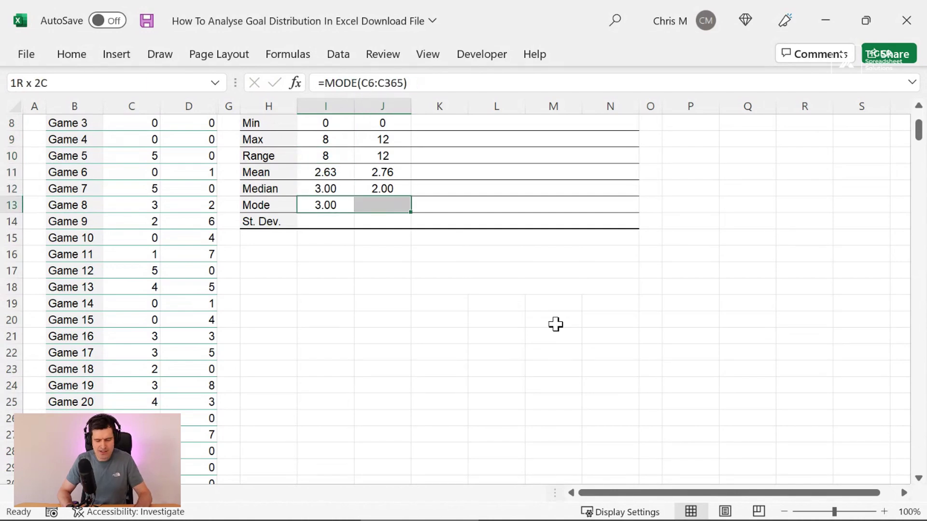
pyautogui.hotkey('ctrl', 'r')
pyautogui.press('Up')
pyautogui.press('Up')
pyautogui.press('Up')
pyautogui.press('Up')
pyautogui.press('Up')
pyautogui.press('Up')
pyautogui.press('Up')
pyautogui.press('Up')
pyautogui.press('Up')
pyautogui.press('Up')
pyautogui.press('Up')
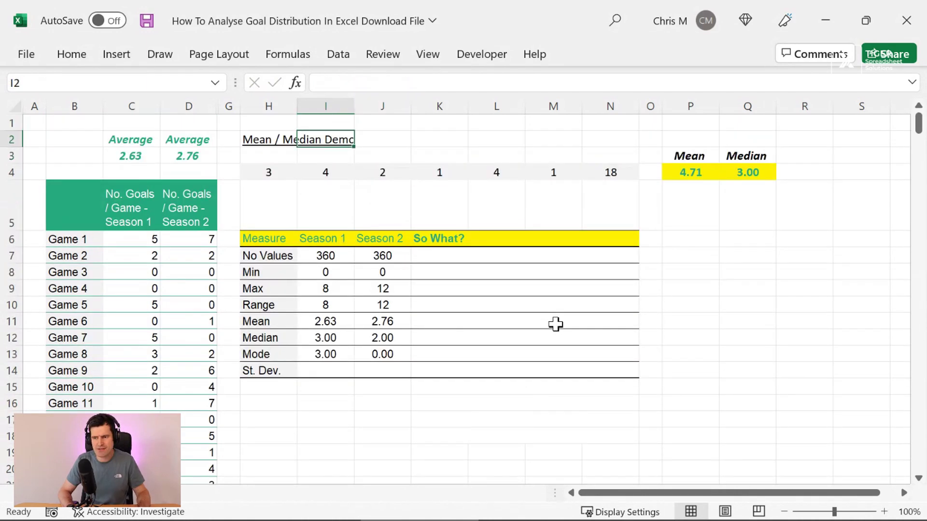
pyautogui.press('Down')
pyautogui.press('Down')
pyautogui.press('Down')
pyautogui.press('Down')
pyautogui.press('Down')
pyautogui.press('Down')
pyautogui.press('Down')
pyautogui.press('Down')
pyautogui.press('Down')
pyautogui.press('Down')
pyautogui.press('Down')
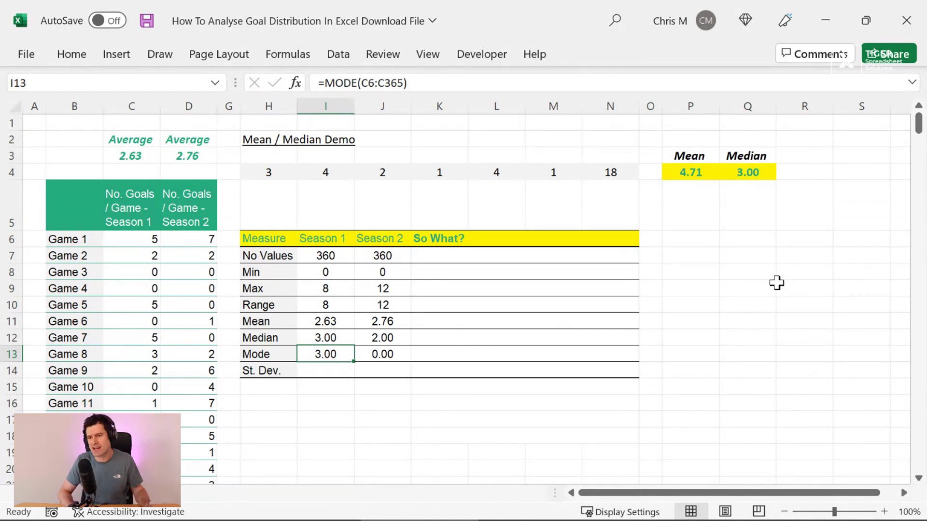
pyautogui.press('Right')
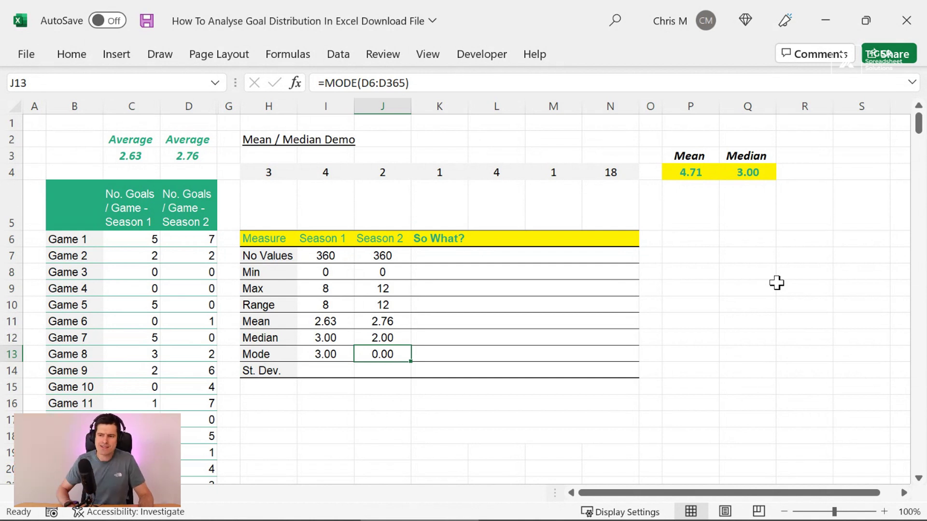
pyautogui.press('Left')
pyautogui.press('Right')
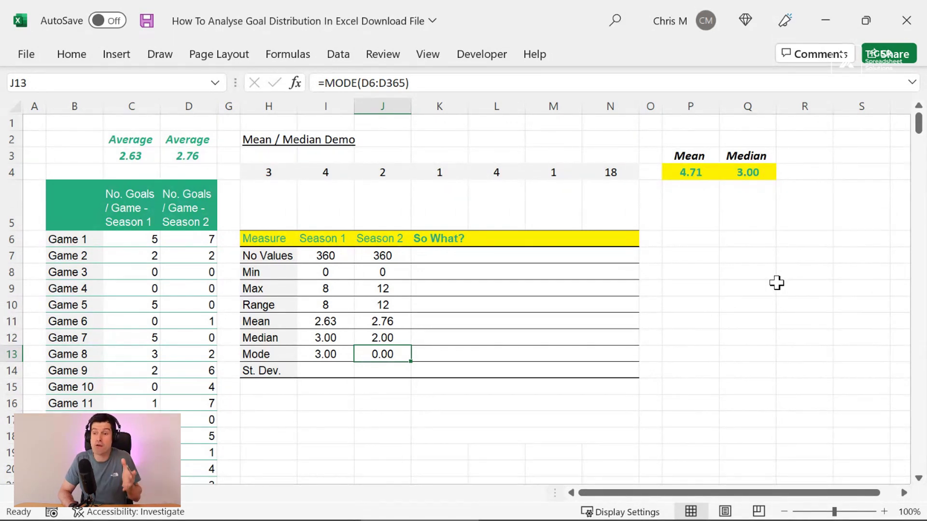
pyautogui.press('Left')
pyautogui.press('Left')
pyautogui.press('Left')
pyautogui.press('Left')
pyautogui.press('Left')
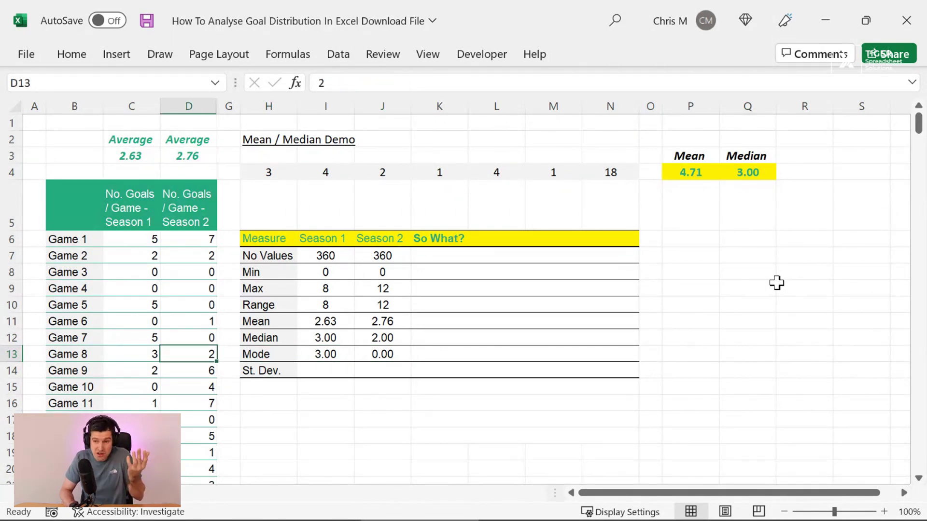
pyautogui.press('Down')
pyautogui.press('Right')
pyautogui.press('Right')
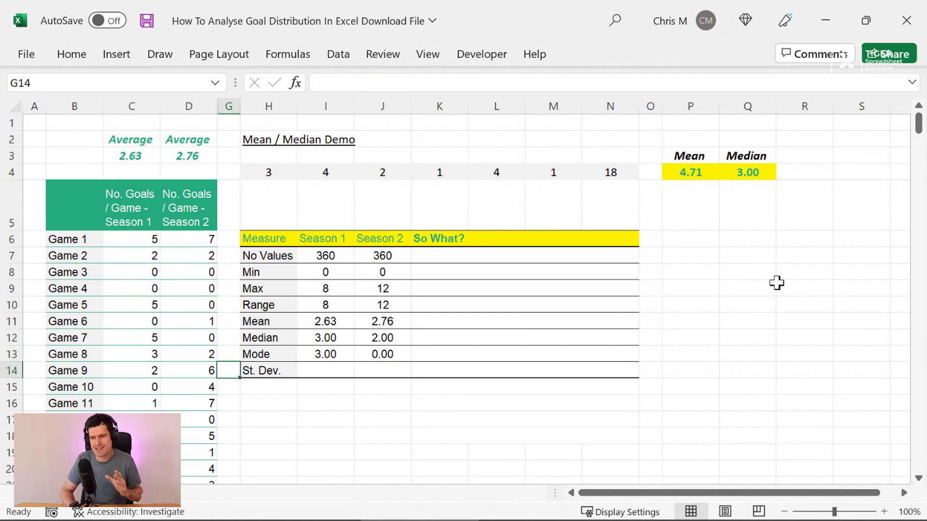
pyautogui.press('Right')
pyautogui.press('Up')
pyautogui.press('Up')
pyautogui.press('Up')
pyautogui.hotkey('shift', 'Down')
pyautogui.hotkey('shift', 'Down')
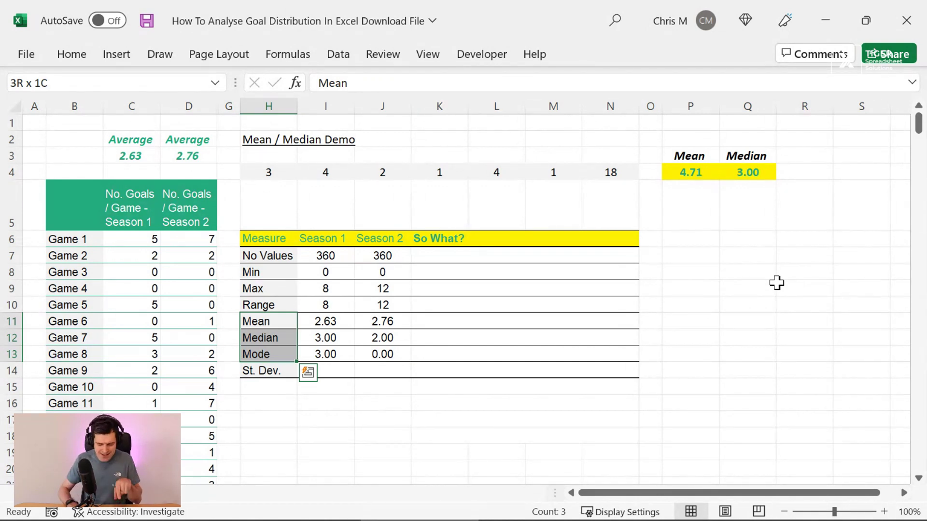
pyautogui.press('Up')
pyautogui.press('Down')
pyautogui.press('Down')
pyautogui.press('Down')
pyautogui.press('Down')
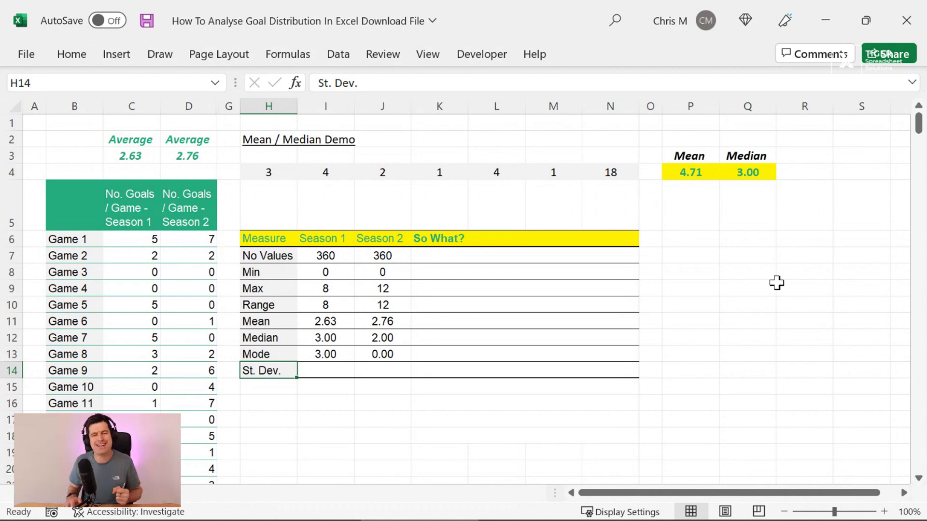
# Enter =STDEV(C6:C365) in the Season 1 St. Dev. cell, giving 1.82
pyautogui.press('Right')
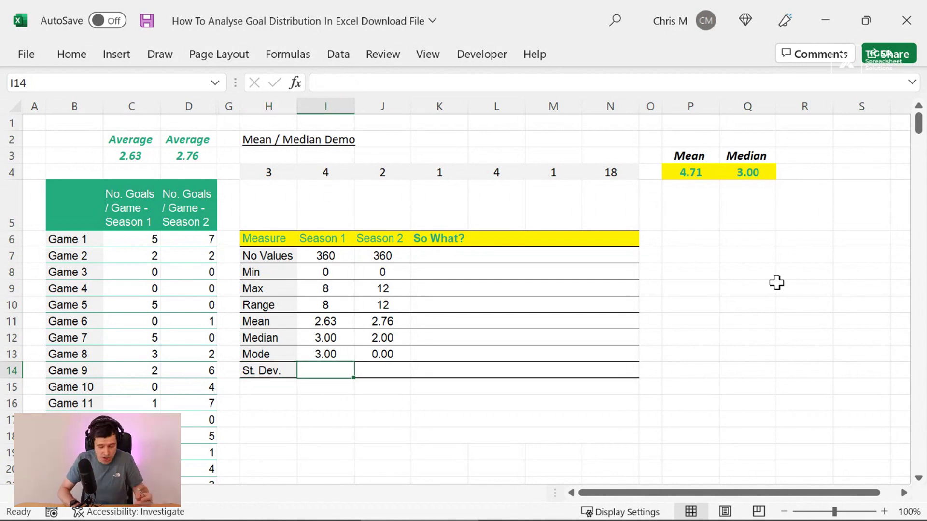
pyautogui.write('=st')
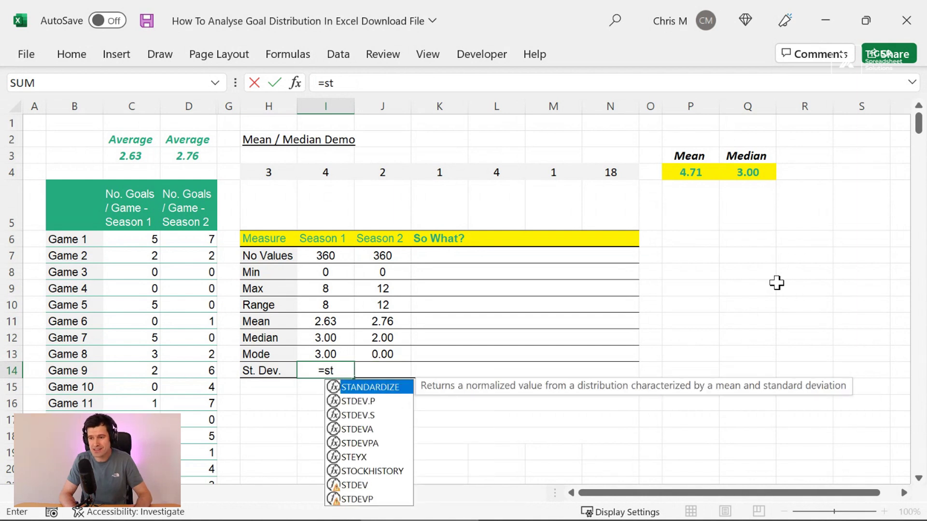
pyautogui.press('Down')
pyautogui.press('Down')
pyautogui.press('Down')
pyautogui.press('Down')
pyautogui.press('Down')
pyautogui.press('Down')
pyautogui.press('Down')
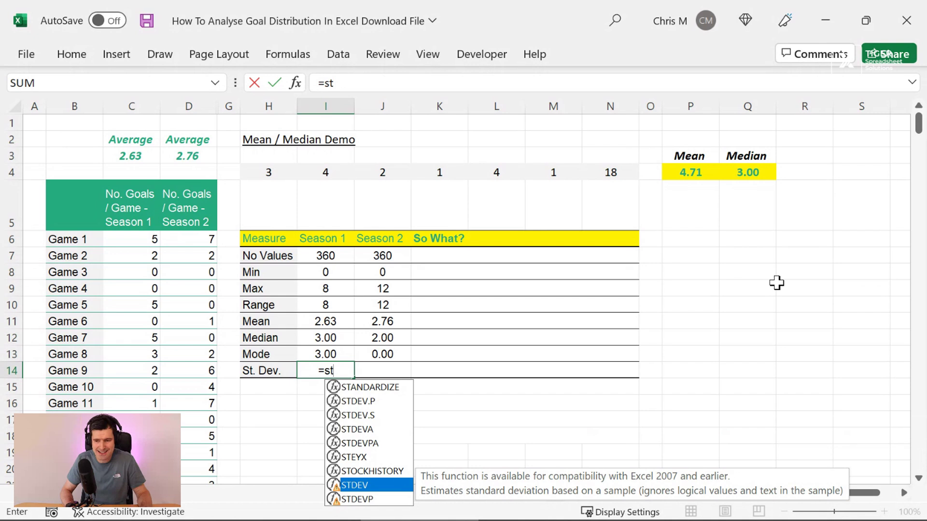
pyautogui.press('Tab')
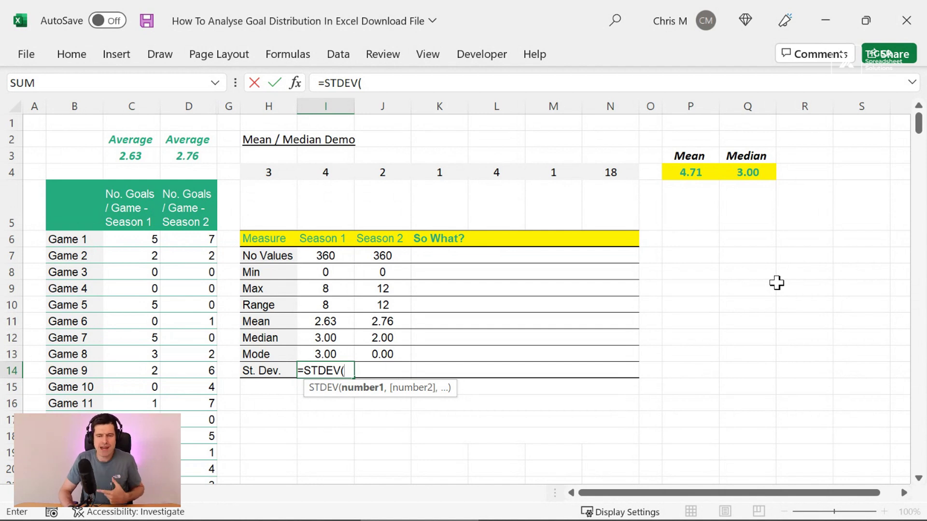
pyautogui.press('Left')
pyautogui.press('Left')
pyautogui.press('Left')
pyautogui.press('Left')
pyautogui.press('Up')
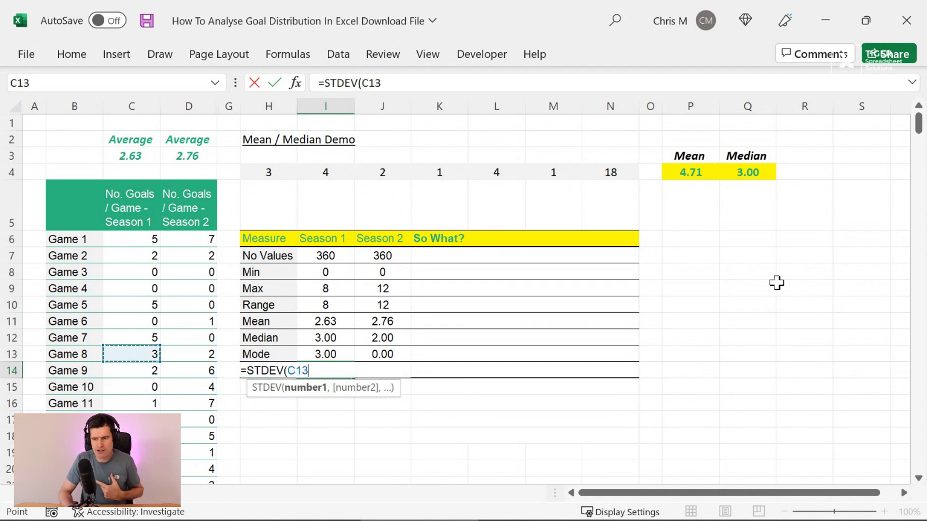
pyautogui.press('Up')
pyautogui.press('Up')
pyautogui.press('Up')
pyautogui.press('Up')
pyautogui.press('Up')
pyautogui.press('Up')
pyautogui.press('Up')
pyautogui.hotkey('ctrl', 'shift', 'Down')
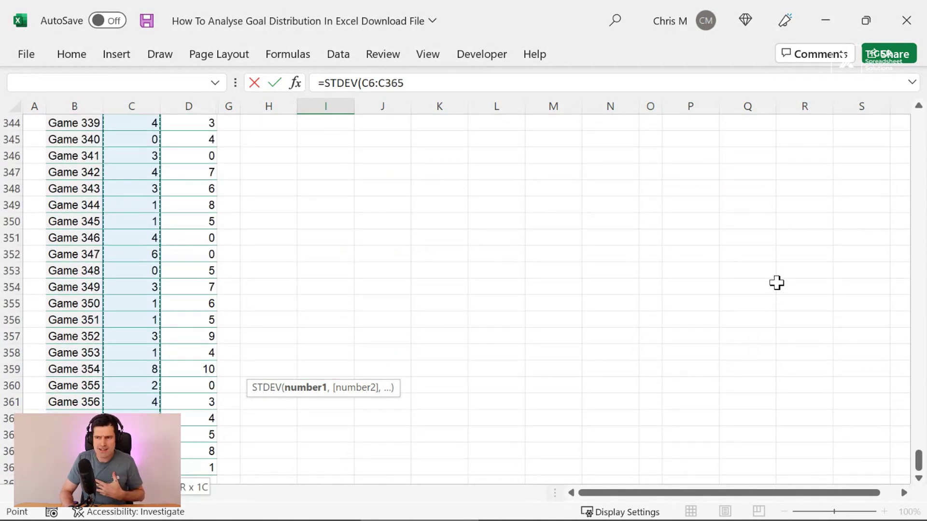
pyautogui.hotkey('ctrl', 'Return')
pyautogui.press('Up')
pyautogui.press('Up')
pyautogui.press('Up')
pyautogui.press('Up')
pyautogui.press('Up')
pyautogui.press('Up')
pyautogui.press('Up')
pyautogui.press('Up')
pyautogui.press('Up')
pyautogui.press('Up')
pyautogui.press('Up')
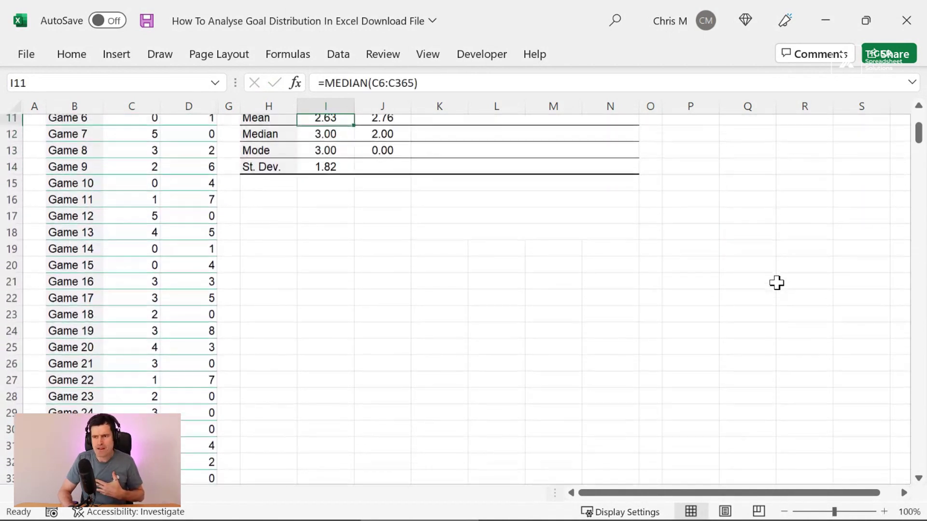
pyautogui.press('Down')
pyautogui.press('Down')
pyautogui.press('Down')
pyautogui.press('Down')
pyautogui.press('Down')
pyautogui.press('Down')
pyautogui.press('Down')
pyautogui.press('Down')
pyautogui.press('Down')
pyautogui.press('Down')
pyautogui.press('Down')
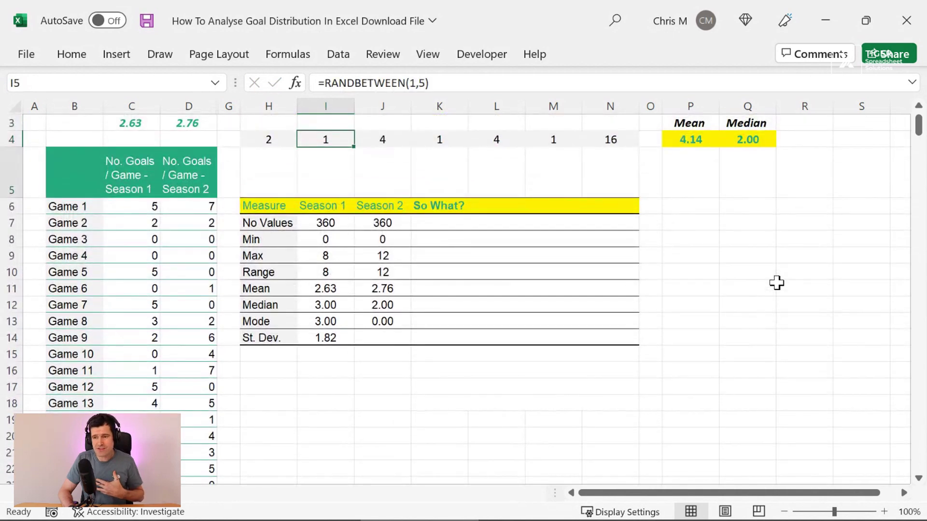
# Fill the STDEV formula across to Season 2 (3.03) and review the Season 2 measures
pyautogui.hotkey('shift', 'Right')
pyautogui.hotkey('ctrl', 'r')
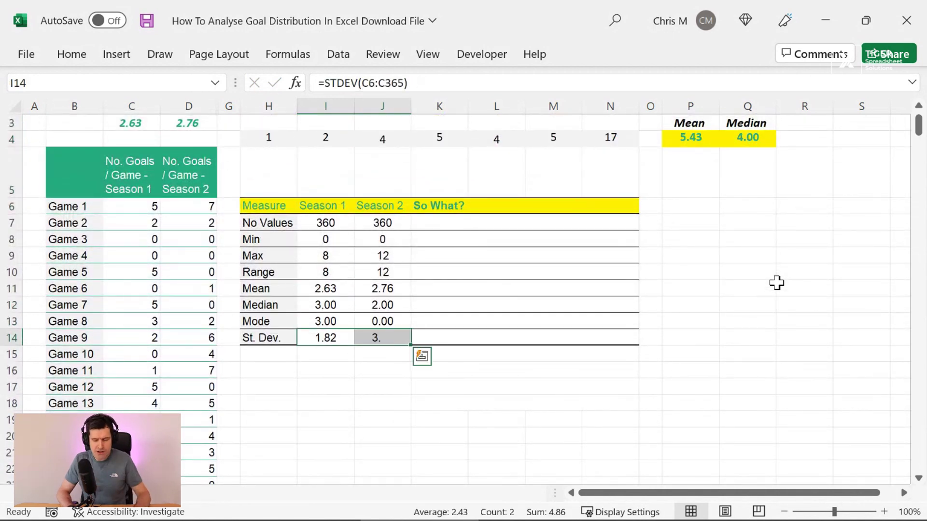
pyautogui.press('Right')
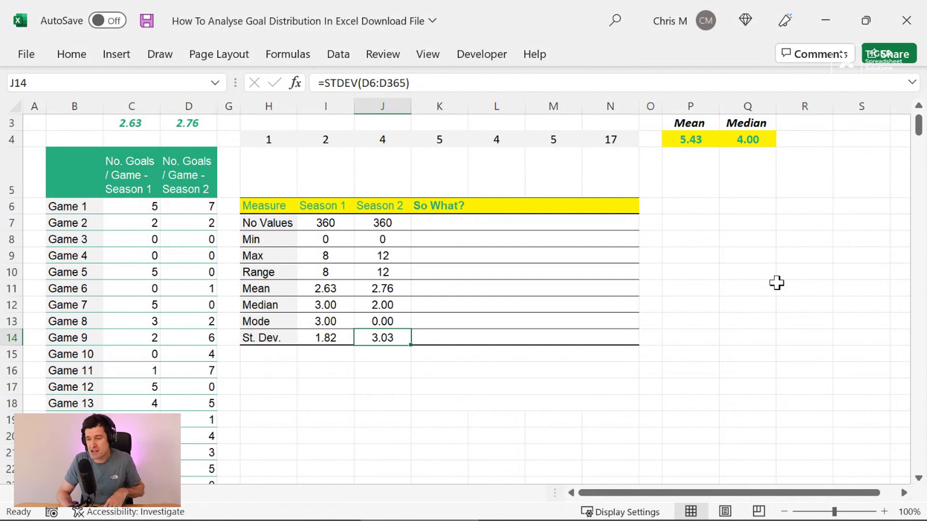
pyautogui.press('Up')
pyautogui.press('Up')
pyautogui.press('Up')
pyautogui.press('Up')
pyautogui.press('Up')
pyautogui.press('Up')
pyautogui.press('Up')
pyautogui.press('Up')
pyautogui.press('Up')
pyautogui.press('Up')
pyautogui.press('Up')
pyautogui.press('Up')
pyautogui.press('Up')
pyautogui.press('Down')
pyautogui.press('Down')
pyautogui.press('Down')
pyautogui.press('Down')
pyautogui.press('Down')
pyautogui.press('Down')
pyautogui.press('Down')
pyautogui.press('Down')
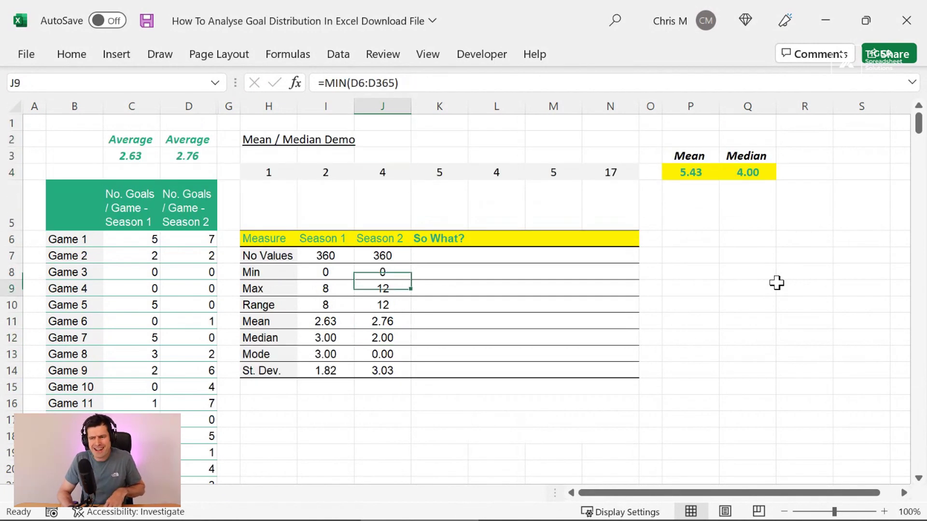
pyautogui.press('Down')
pyautogui.press('Down')
pyautogui.press('Down')
pyautogui.press('Down')
pyautogui.press('Down')
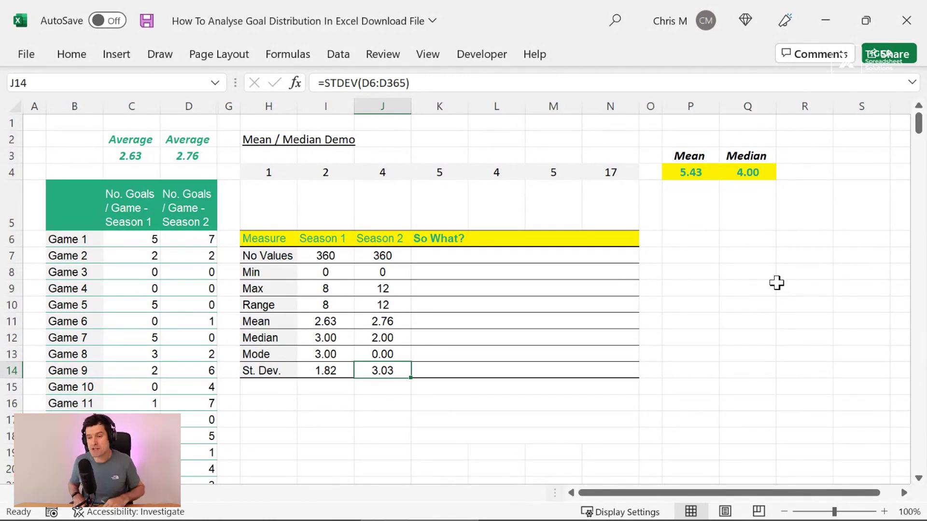
pyautogui.press('Up')
pyautogui.press('Up')
pyautogui.press('Up')
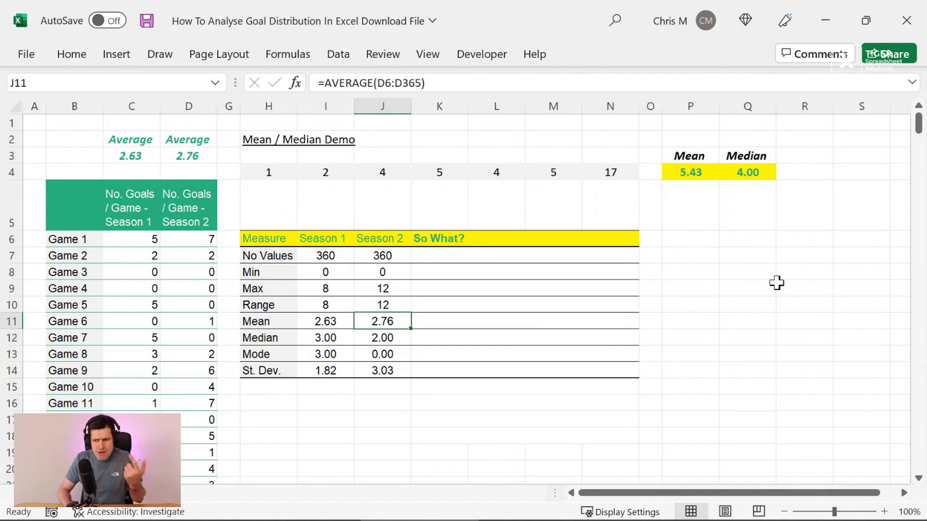
pyautogui.hotkey('shift', 'Down')
pyautogui.hotkey('shift', 'Down')
pyautogui.hotkey('shift', 'Down')
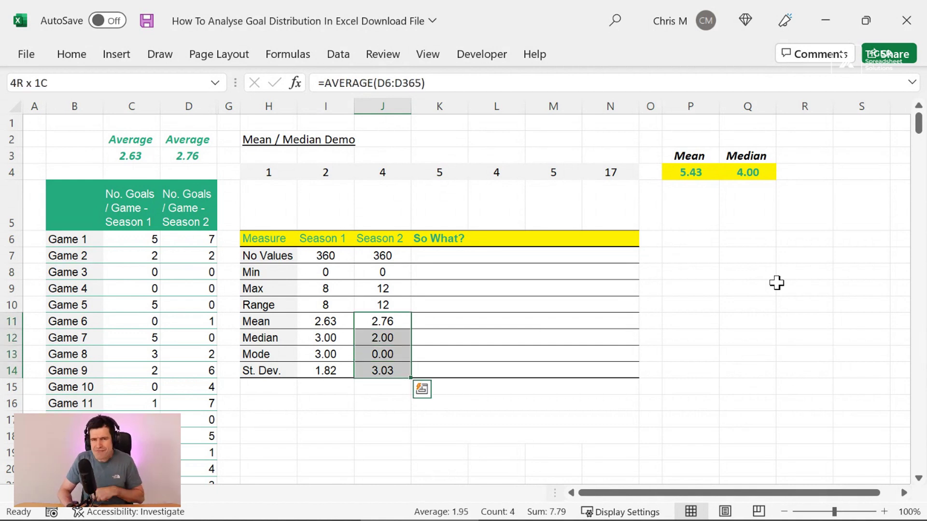
pyautogui.press('Right')
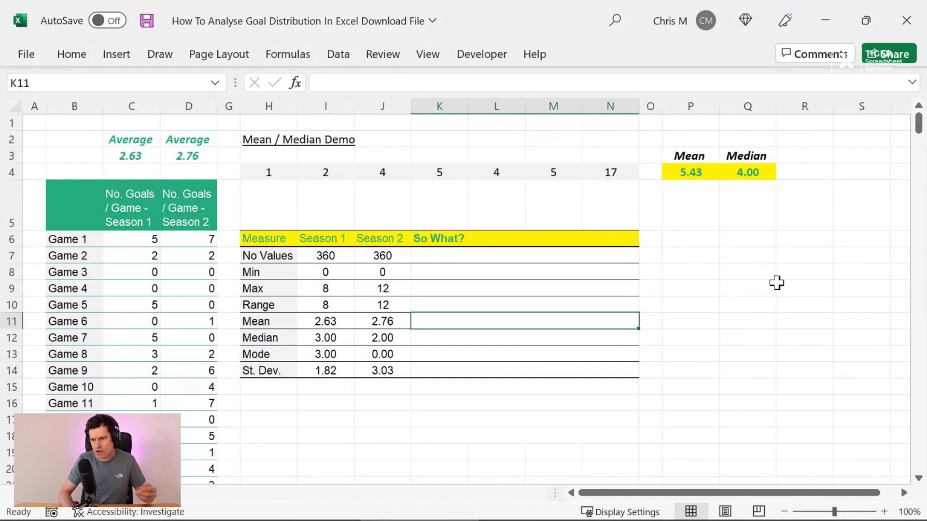
# Add the notes 'about the same' for Mean and 'different - outlier values?' for Median
pyautogui.write('=')
pyautogui.press('BackSpace')
pyautogui.write('about the')
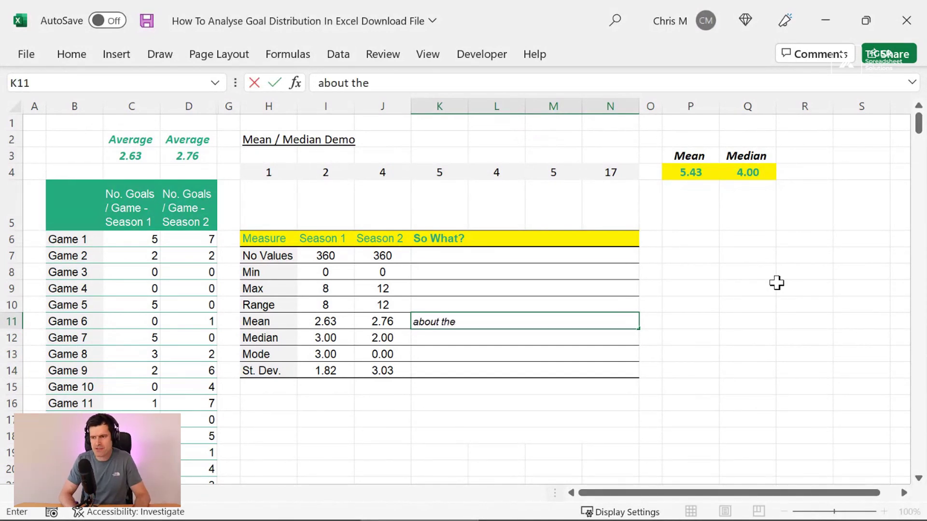
pyautogui.write(' same')
pyautogui.press('Return')
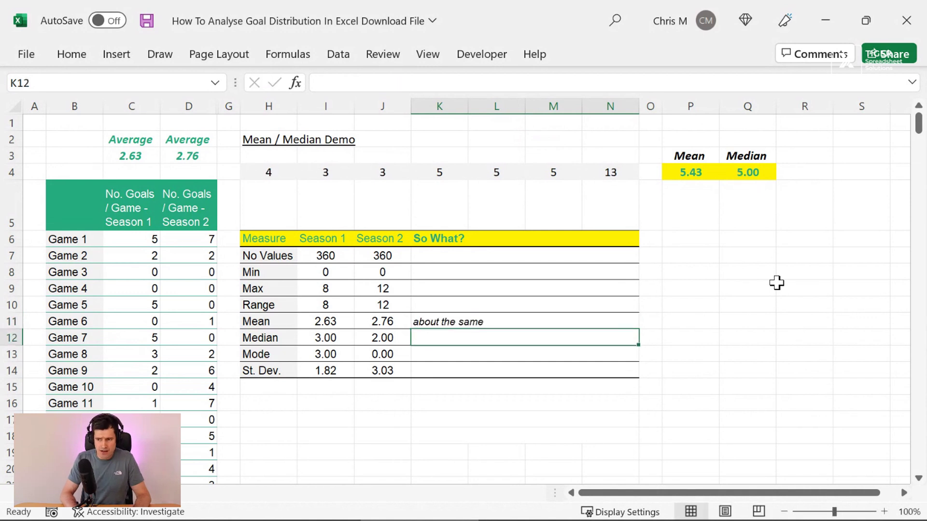
pyautogui.write('different - o')
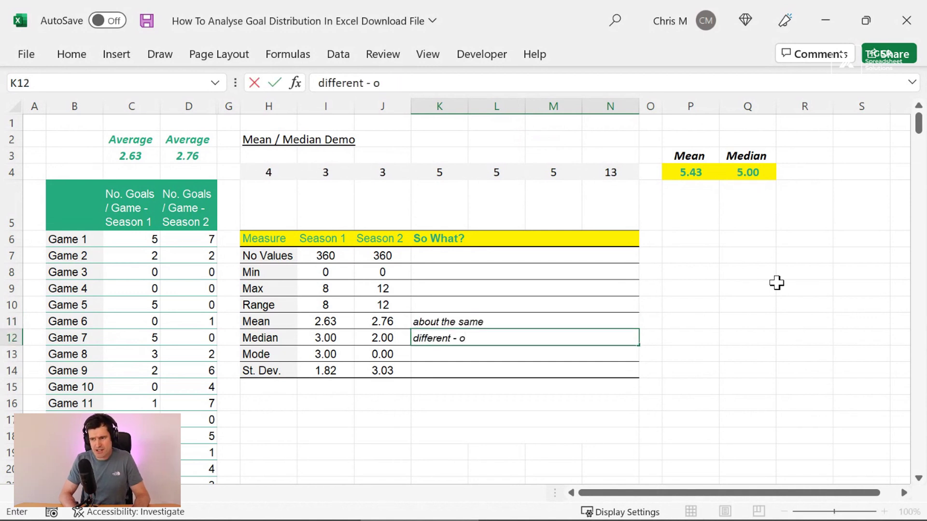
pyautogui.write('utlier val')
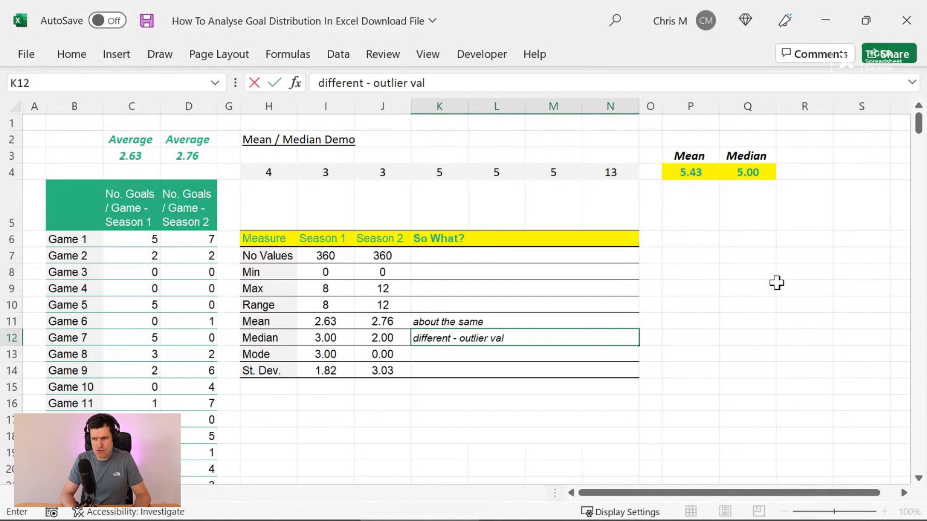
pyautogui.write('ues?')
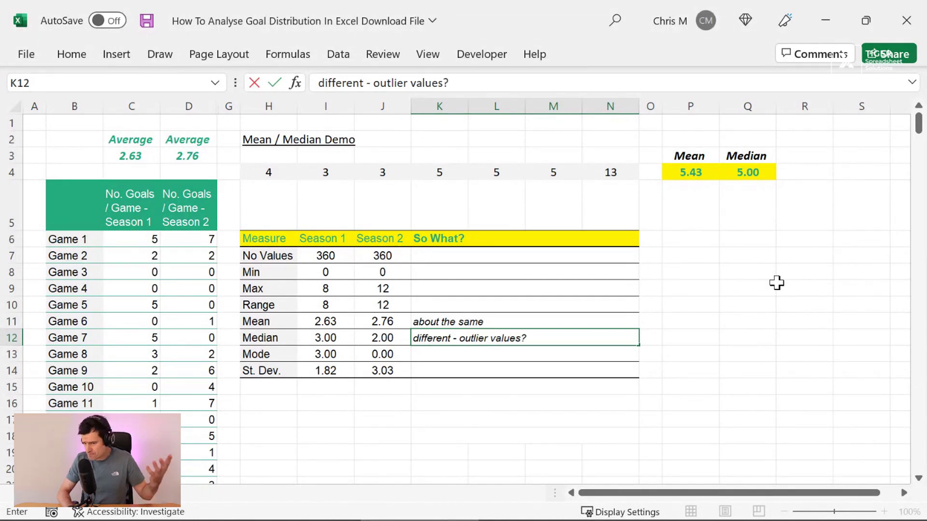
pyautogui.press('Return')
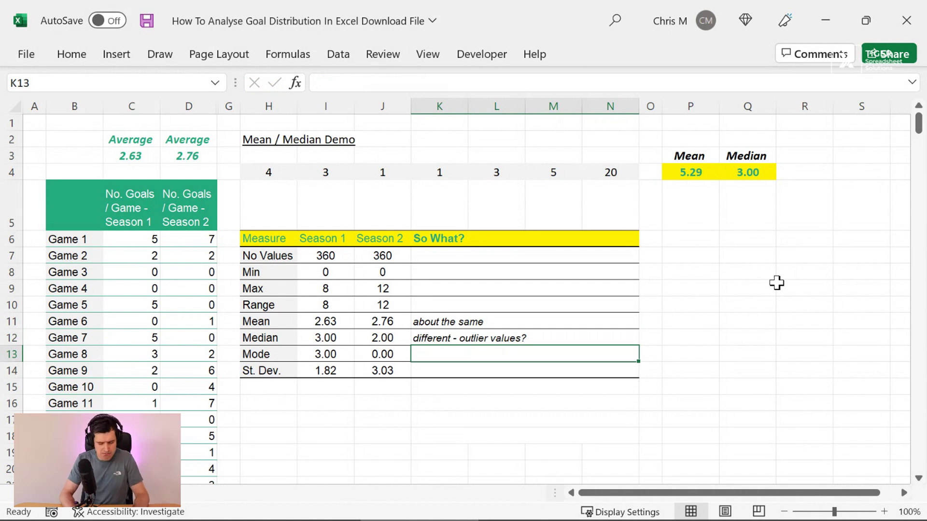
# Add the Mode note 'most commonly occuring value - lots of 0s in season 2?'
pyautogui.write('most commonly')
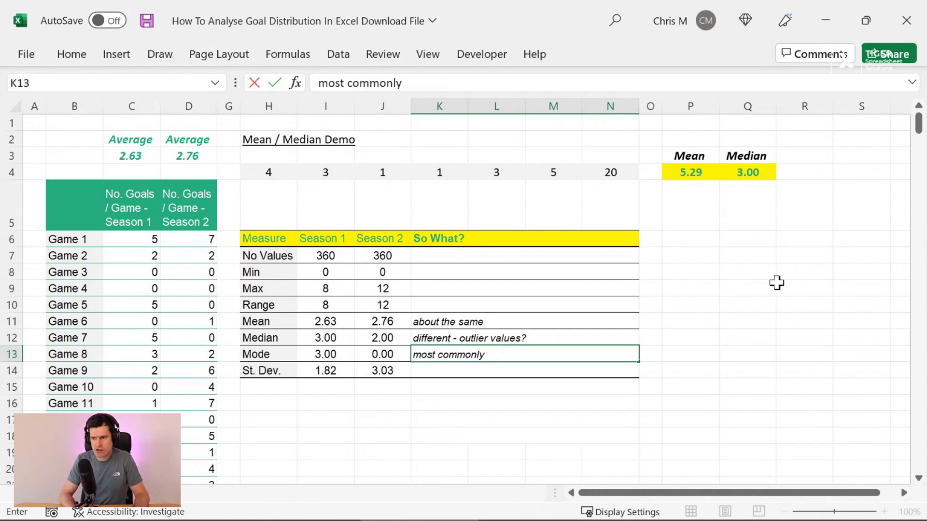
pyautogui.write(' occuring')
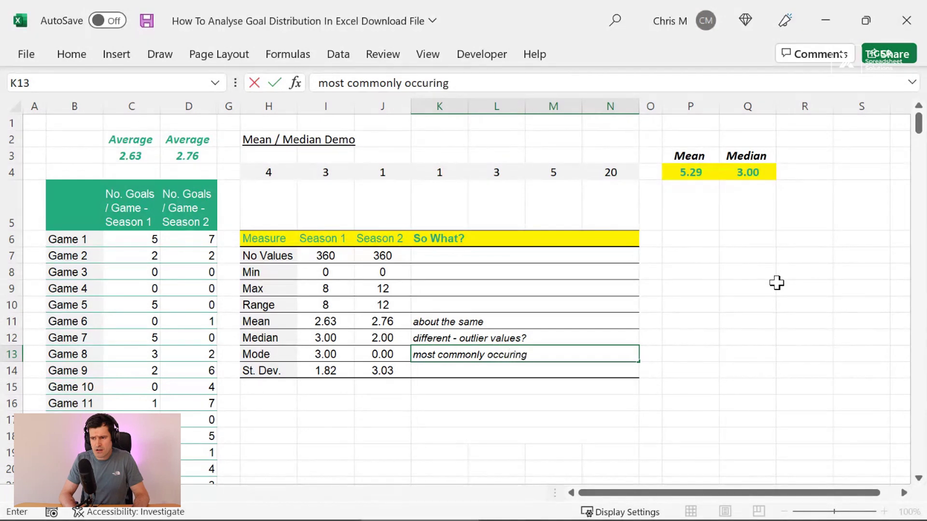
pyautogui.write(' value - lots')
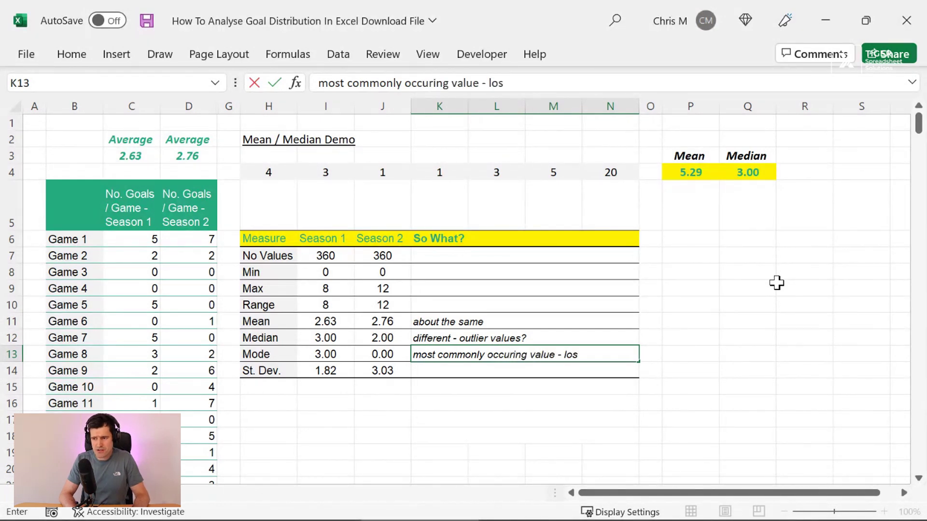
pyautogui.press('BackSpace')
pyautogui.write('ts of 0')
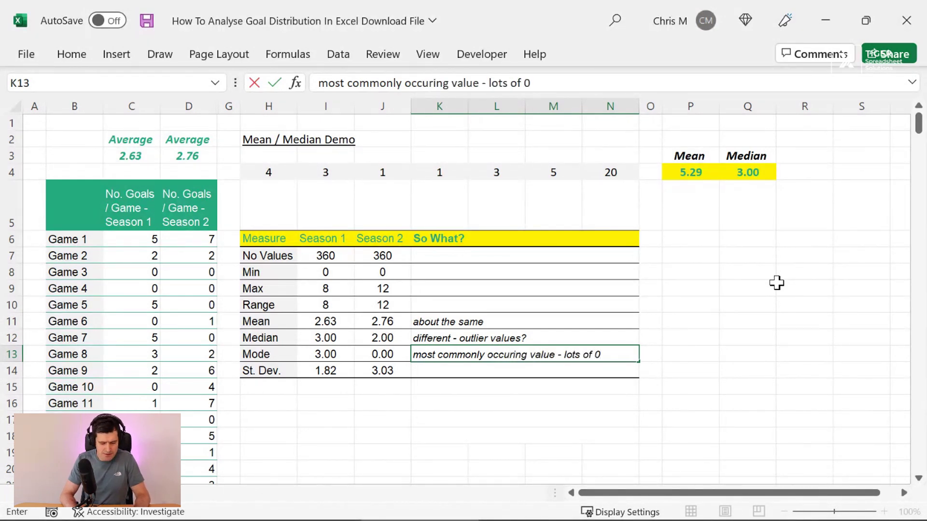
pyautogui.write('s in season 2?')
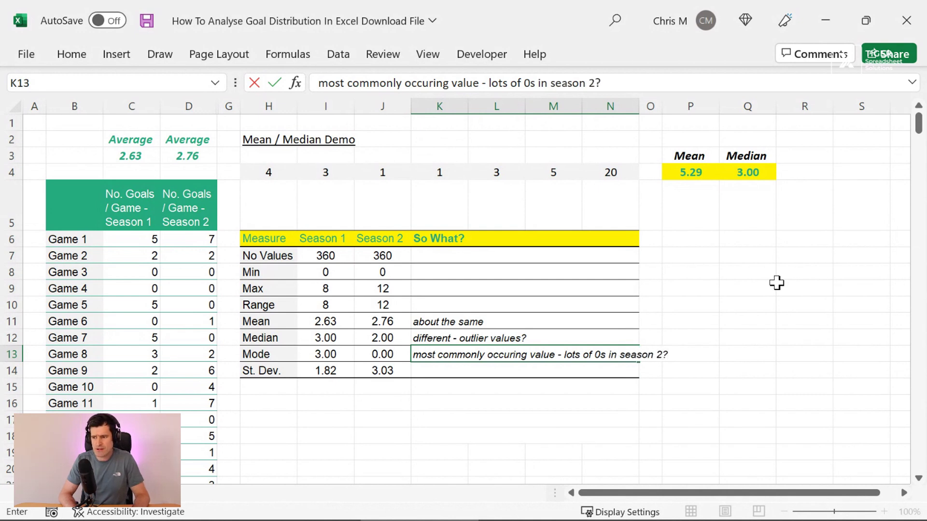
pyautogui.press('Return')
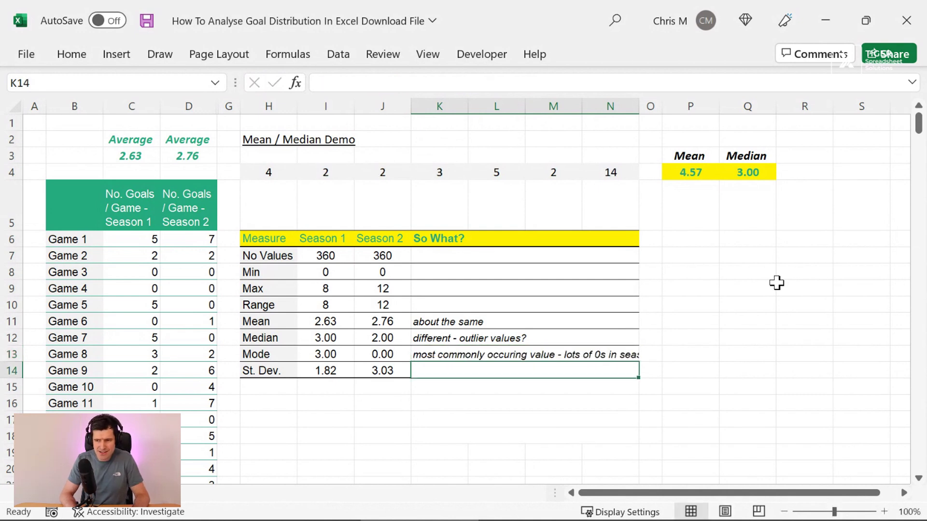
# Add the St. Dev. note 'season 2 data much more spread out'
pyautogui.write('season 2 ')
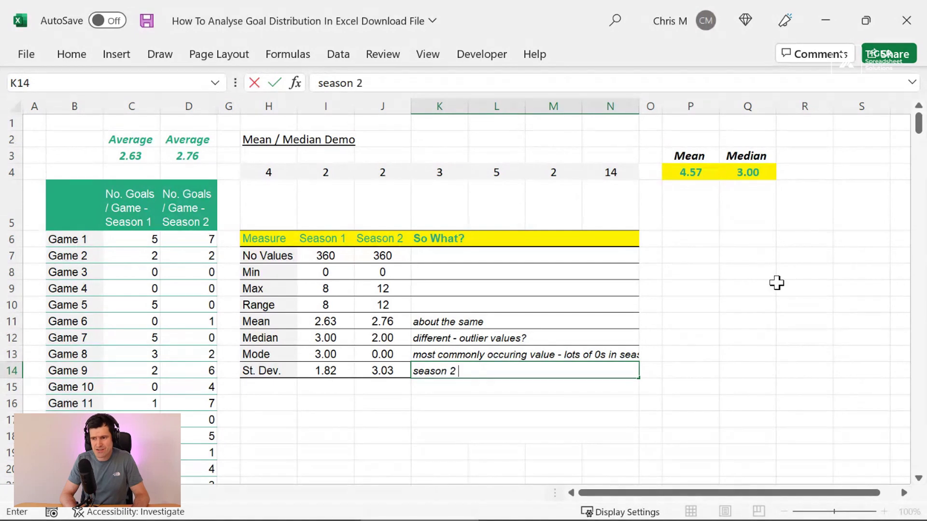
pyautogui.write('data myc')
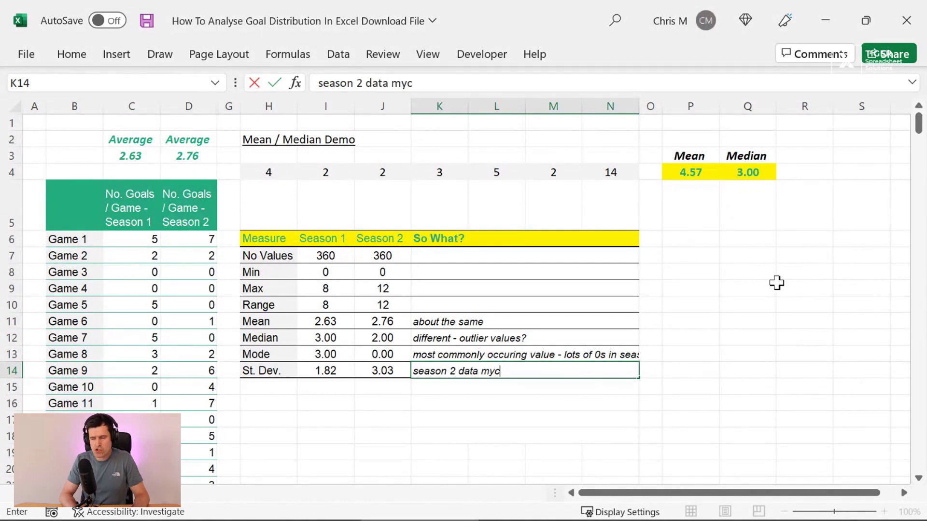
pyautogui.press('BackSpace')
pyautogui.press('BackSpace')
pyautogui.write('uch more ')
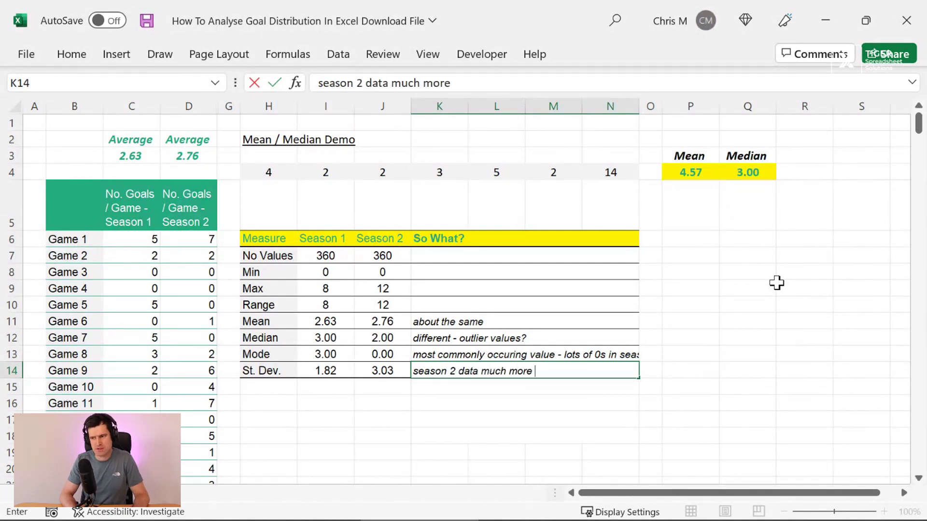
pyautogui.write('spreadh')
pyautogui.press('BackSpace')
pyautogui.press('BackSpace')
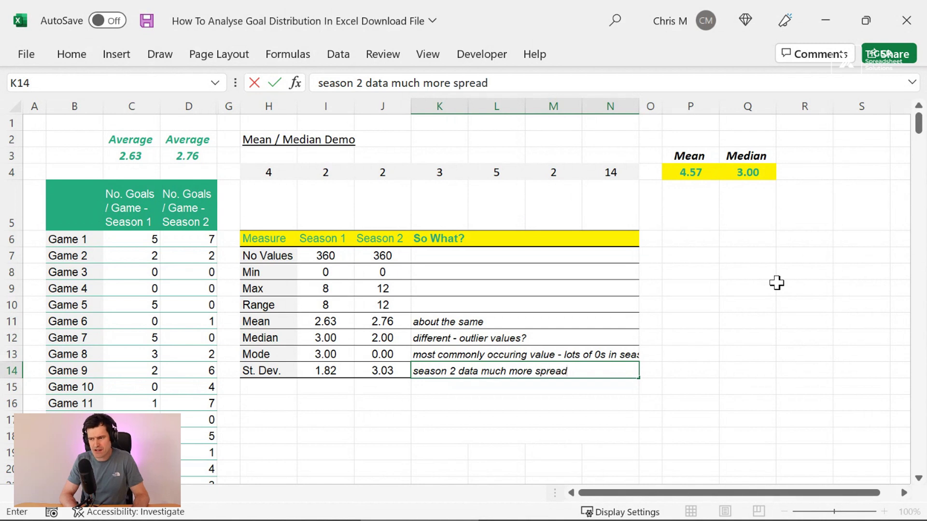
pyautogui.write('d out')
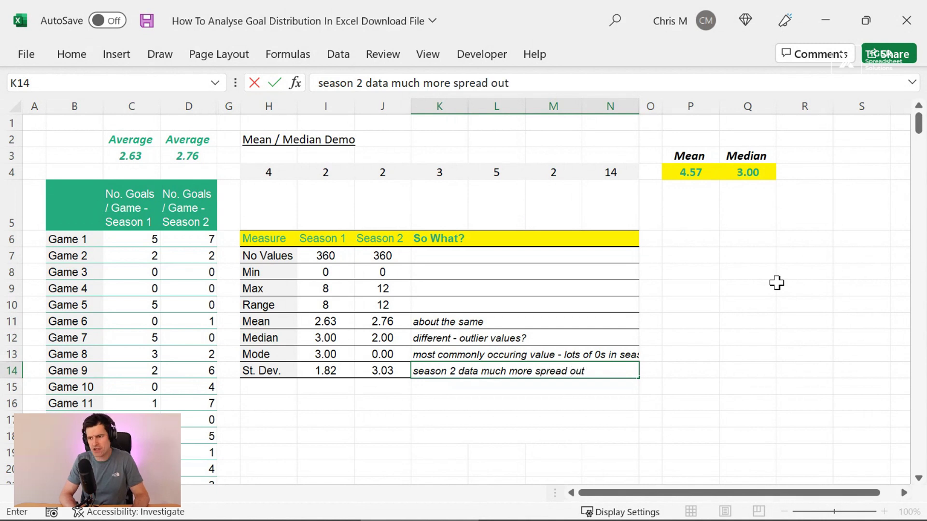
pyautogui.press('Return')
pyautogui.press('Up')
pyautogui.press('Up')
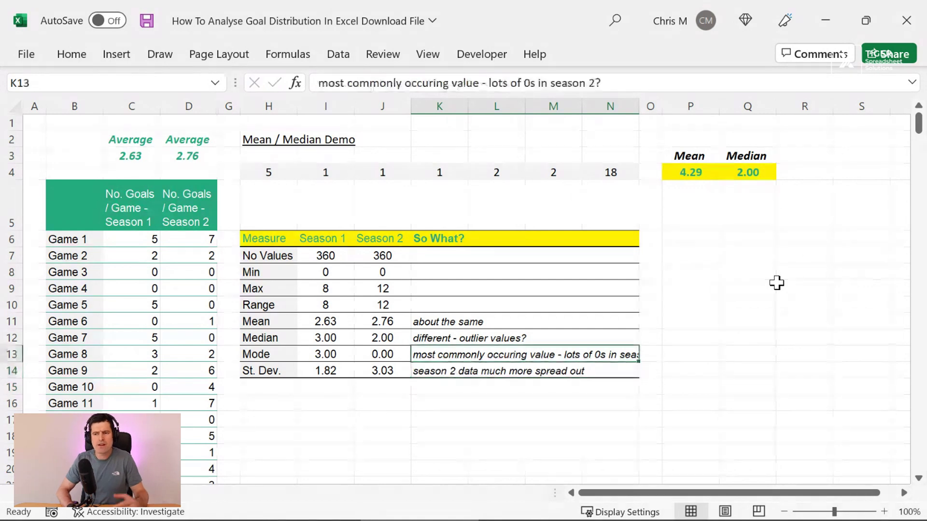
pyautogui.press('Up')
pyautogui.hotkey('shift', 'Down')
pyautogui.hotkey('shift', 'Down')
pyautogui.press('Up')
pyautogui.hotkey('shift', 'Down')
pyautogui.hotkey('shift', 'Down')
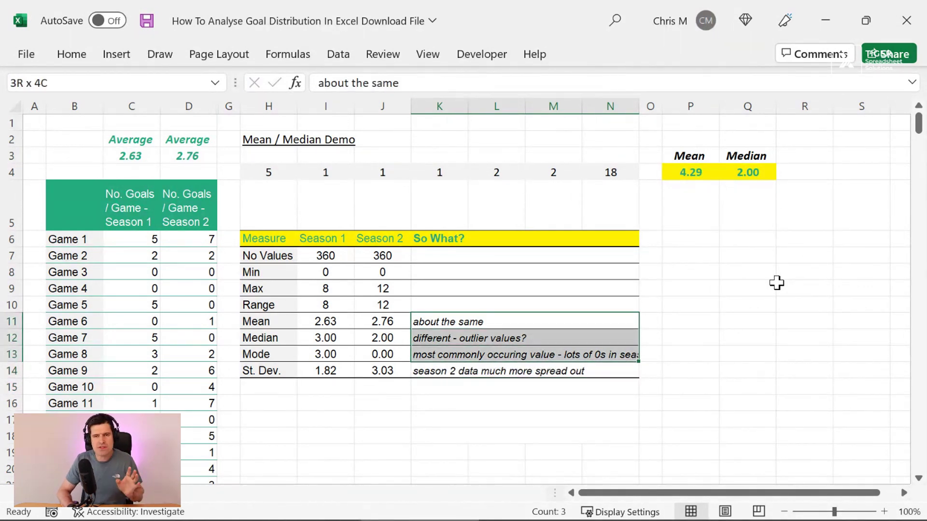
pyautogui.hotkey('shift', 'Down')
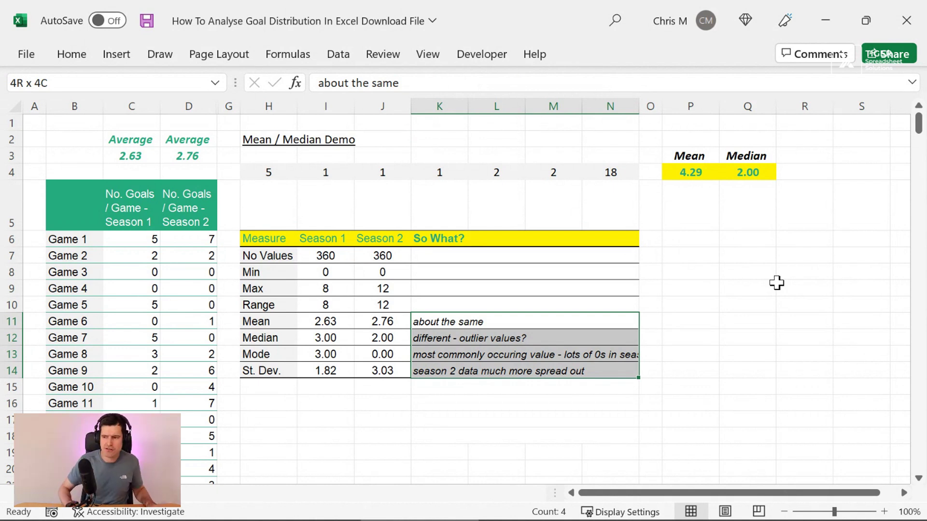
pyautogui.press('Up')
pyautogui.press('Up')
pyautogui.press('Up')
pyautogui.press('Up')
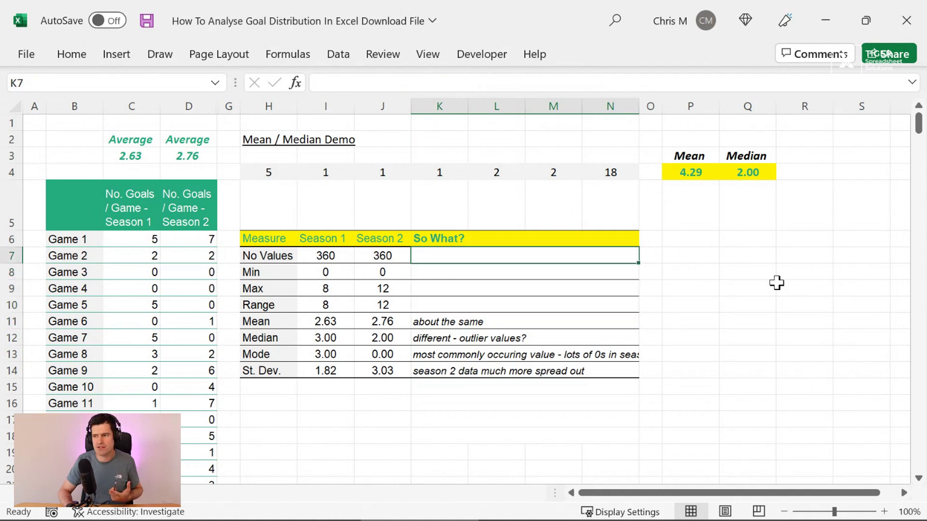
pyautogui.press('Up')
pyautogui.press('Right')
pyautogui.press('Right')
pyautogui.press('Right')
pyautogui.press('Right')
pyautogui.press('Right')
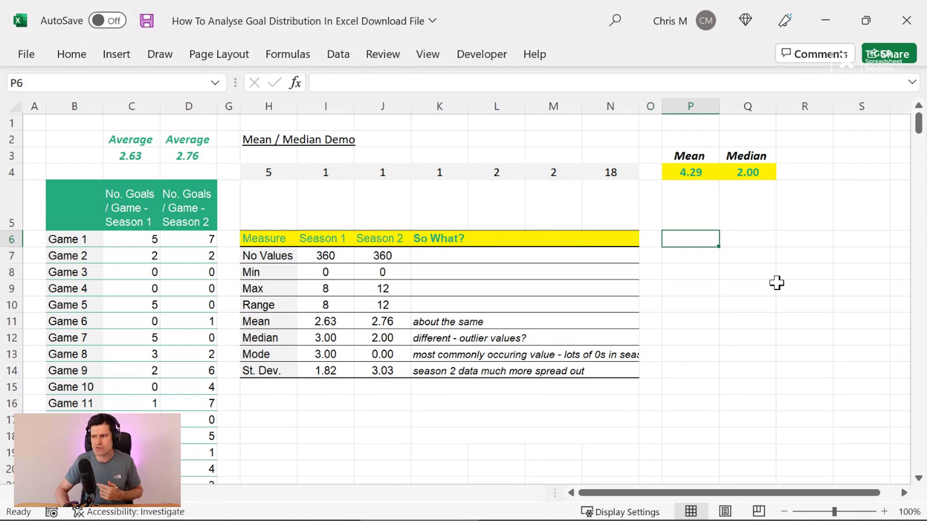
pyautogui.press('Down')
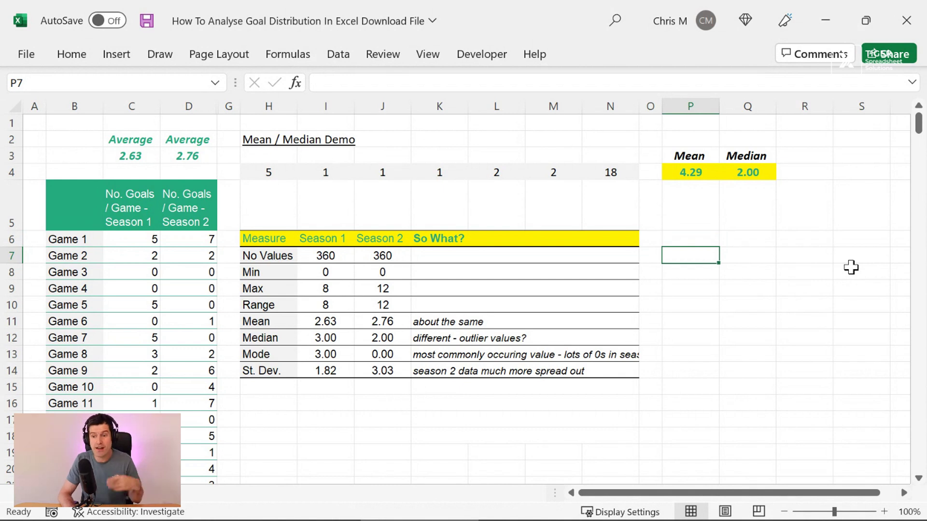
pyautogui.click(189, 268)
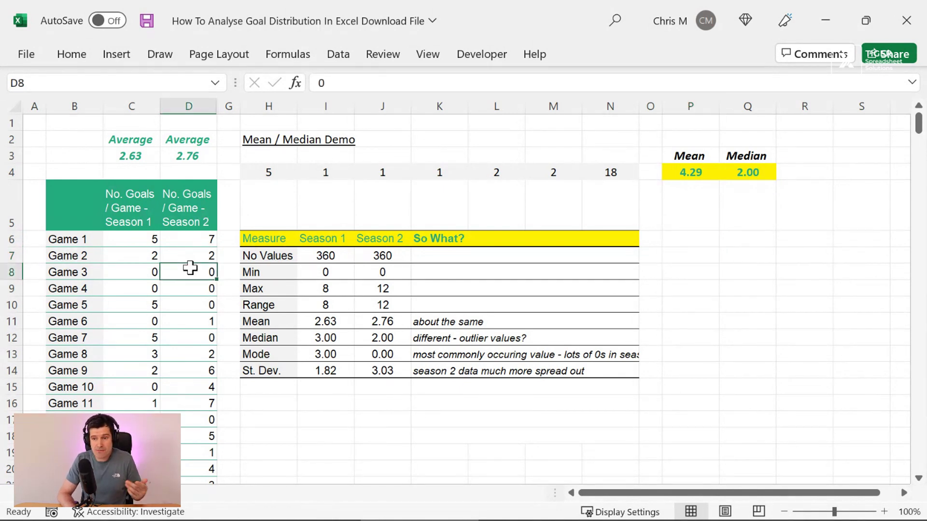
pyautogui.press('Down')
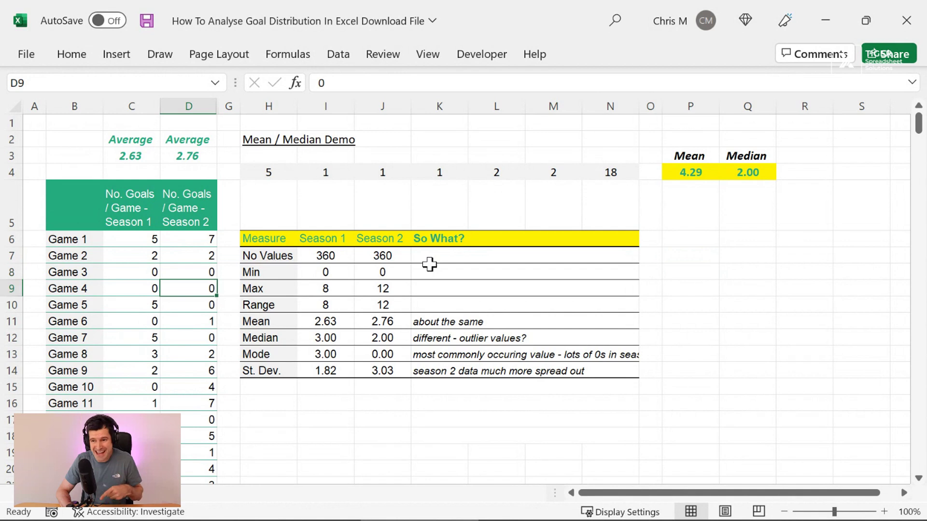
pyautogui.press('Right')
pyautogui.press('Right')
pyautogui.press('Right')
pyautogui.press('Right')
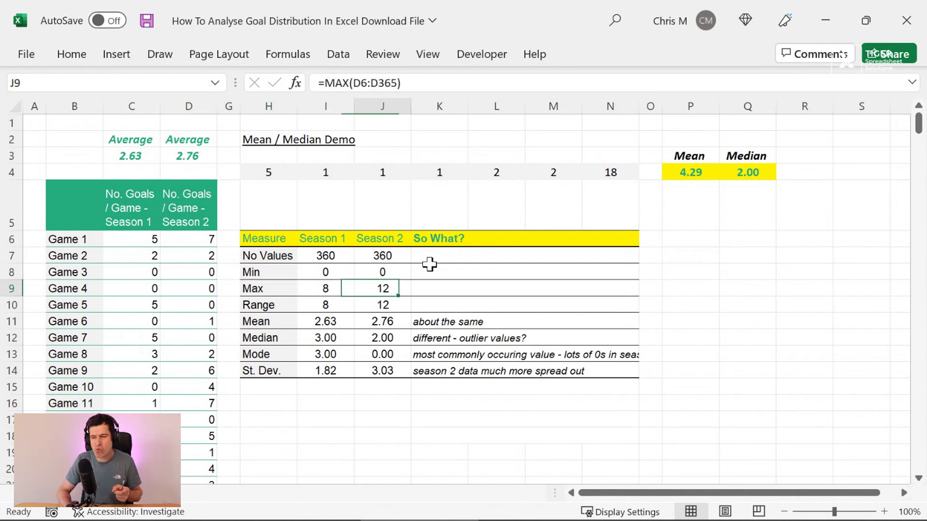
pyautogui.hotkey('shift', 'Up')
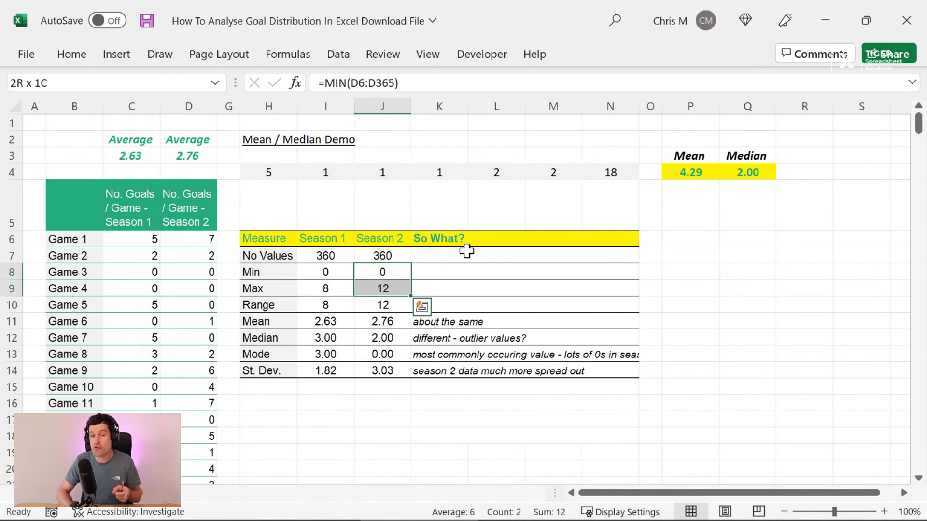
pyautogui.press('Down')
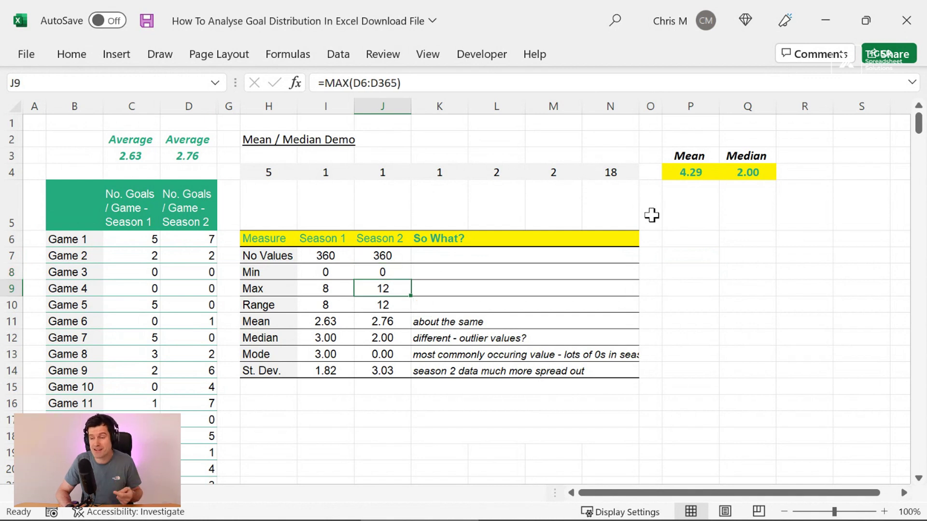
pyautogui.press('Right')
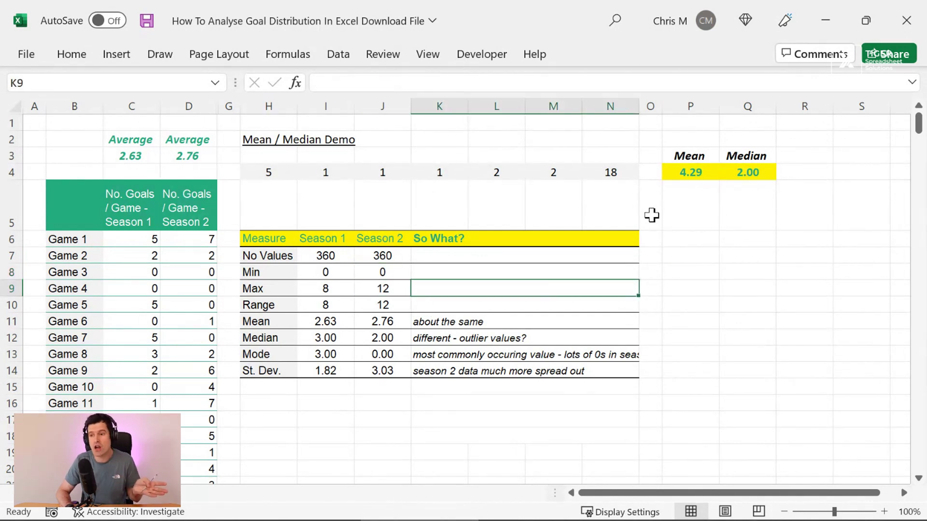
pyautogui.press('Right')
pyautogui.press('Right')
pyautogui.press('Right')
pyautogui.press('Right')
pyautogui.press('Right')
pyautogui.press('Up')
pyautogui.press('Up')
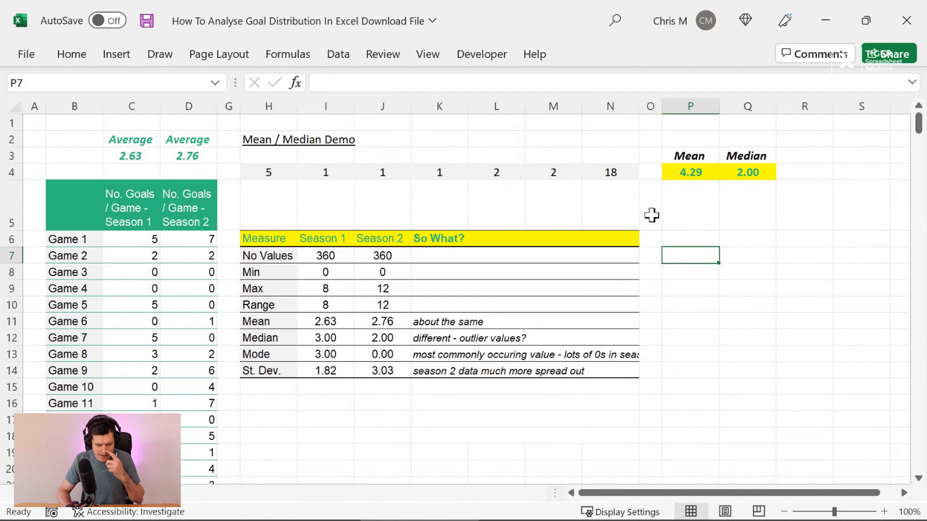
pyautogui.press('Up')
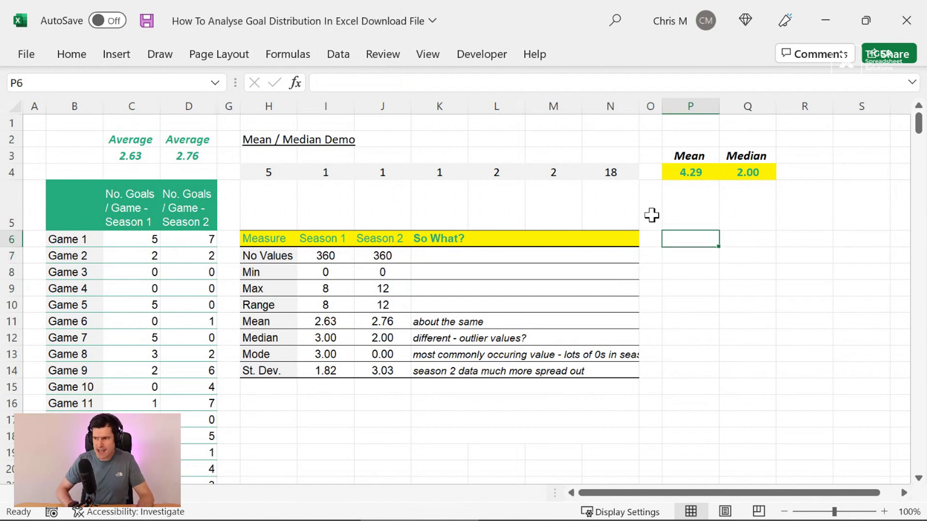
# Type the 'No. Goals' header in P5, correcting the 'Goald' typo
pyautogui.press('Up')
pyautogui.write('Season')
pyautogui.press('BackSpace')
pyautogui.press('BackSpace')
pyautogui.press('BackSpace')
pyautogui.press('BackSpace')
pyautogui.press('BackSpace')
pyautogui.press('BackSpace')
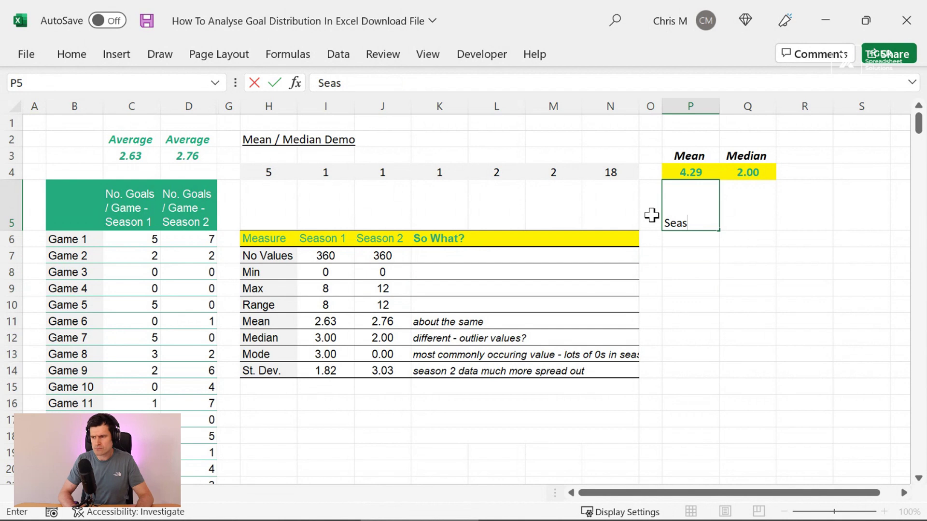
pyautogui.hotkey('ctrl', 'Return')
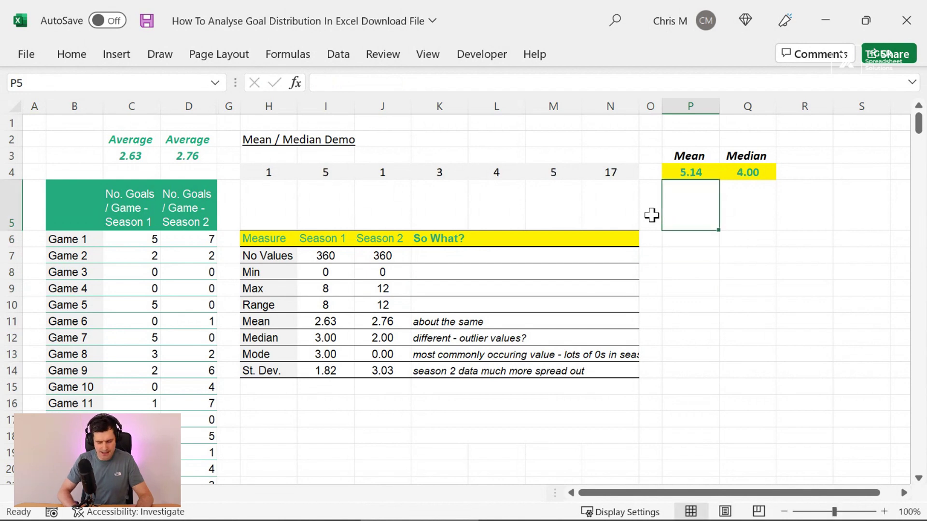
pyautogui.write('No. Goald')
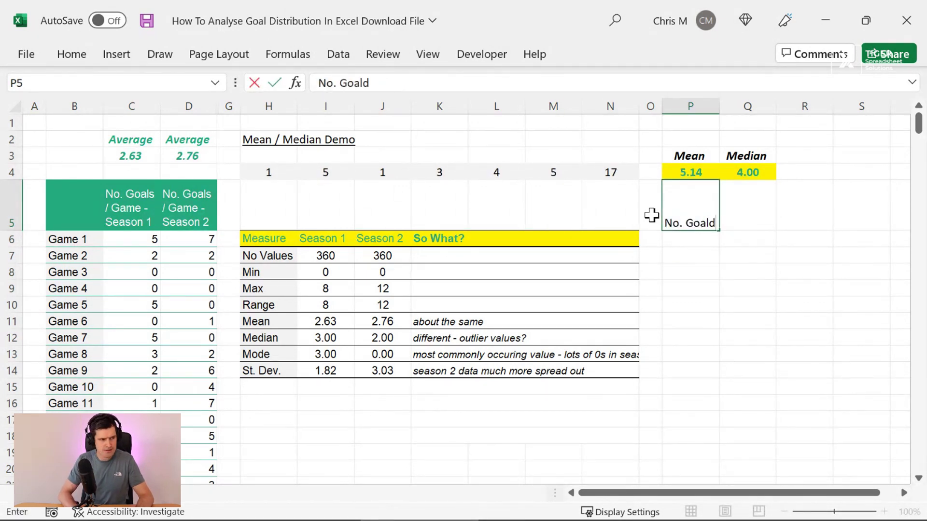
pyautogui.press('Return')
pyautogui.press('Up')
pyautogui.press('F2')
pyautogui.press('BackSpace')
pyautogui.write('s')
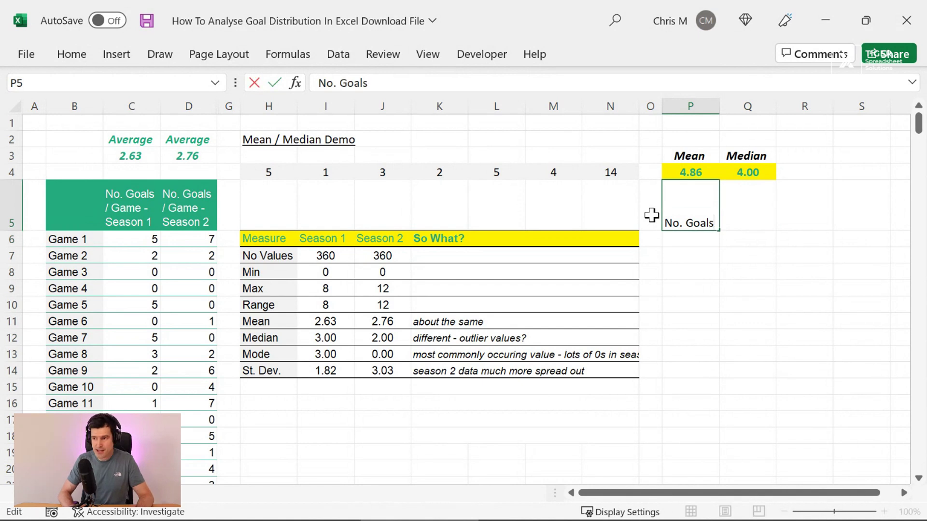
pyautogui.press('Return')
# Add the 'Season 1' and 'Season' headers in Q5 and R5
pyautogui.press('Up')
pyautogui.press('Right')
pyautogui.write('Sase')
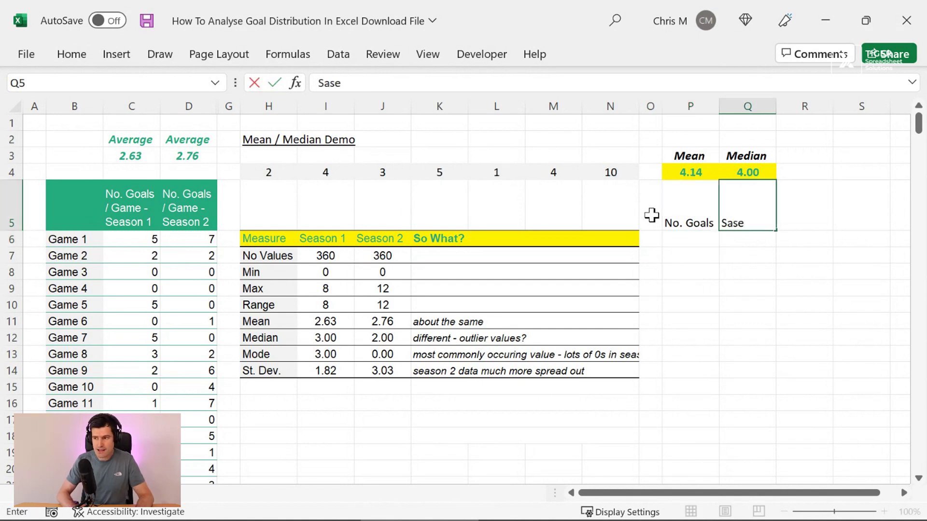
pyautogui.write('s')
pyautogui.press('BackSpace')
pyautogui.press('BackSpace')
pyautogui.press('BackSpace')
pyautogui.press('BackSpace')
pyautogui.write('e')
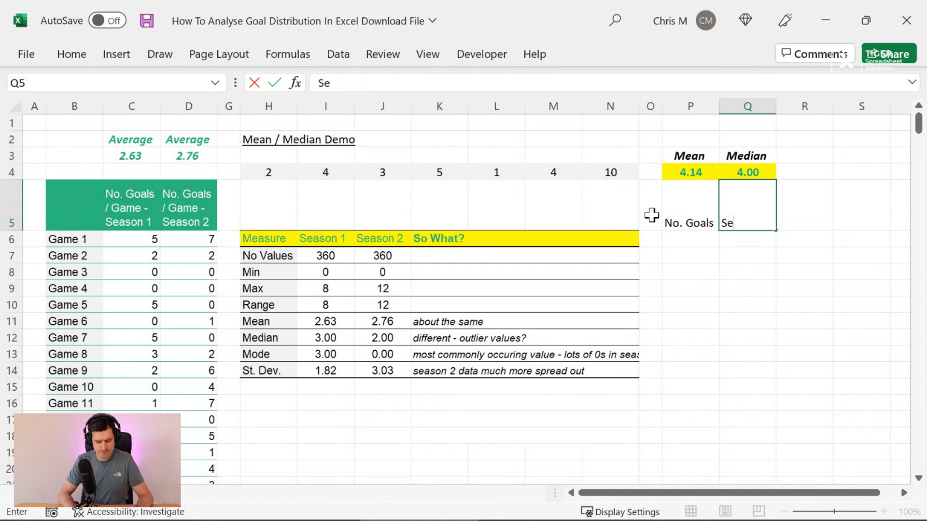
pyautogui.write('ason 1')
pyautogui.press('Return')
pyautogui.press('Up')
pyautogui.press('Right')
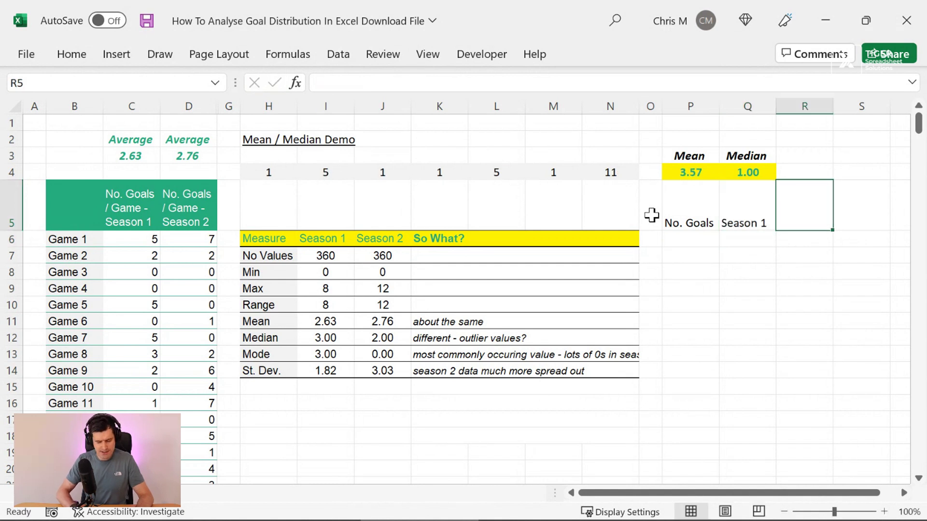
pyautogui.write('Season')
pyautogui.press('Return')
pyautogui.press('Left')
pyautogui.press('Left')
pyautogui.press('Left')
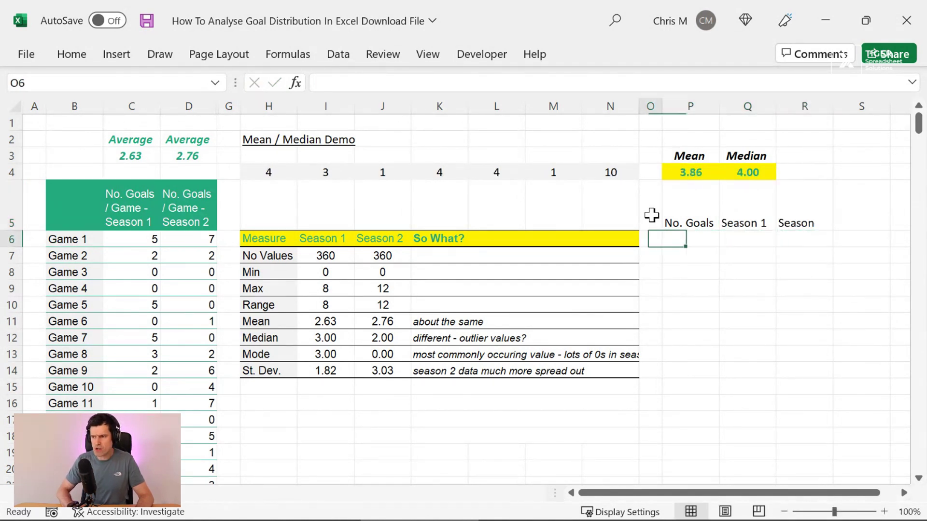
# Enter 0 as the first goal number in P6
pyautogui.press('Left')
pyautogui.press('Left')
pyautogui.press('Left')
pyautogui.press('Left')
pyautogui.press('Down')
pyautogui.press('Down')
pyautogui.press('Left')
pyautogui.hotkey('shift', 'Down')
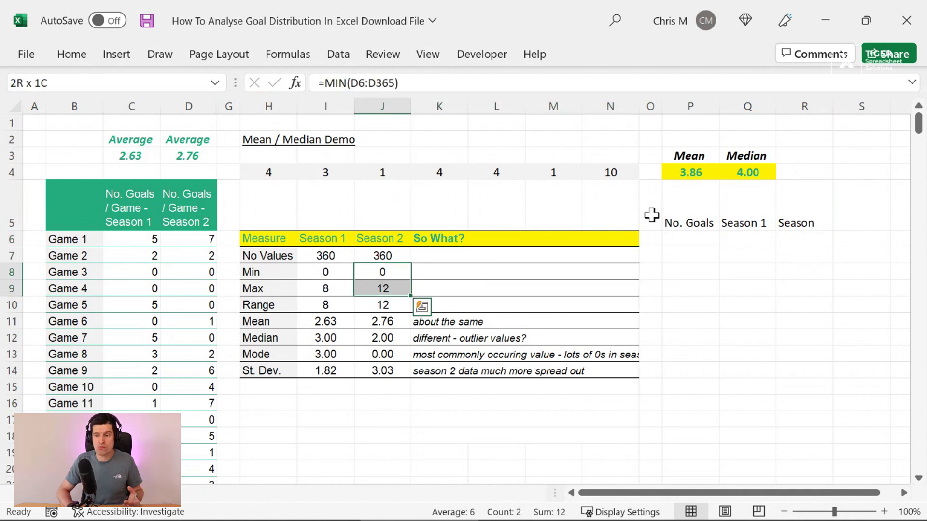
pyautogui.press('Right')
pyautogui.press('Right')
pyautogui.press('Right')
pyautogui.press('Right')
pyautogui.press('Right')
pyautogui.press('Right')
pyautogui.press('Right')
pyautogui.press('Up')
# Enter =P6+1 in P7 and fill it down the No. Goals column
pyautogui.press('Up')
pyautogui.press('Left')
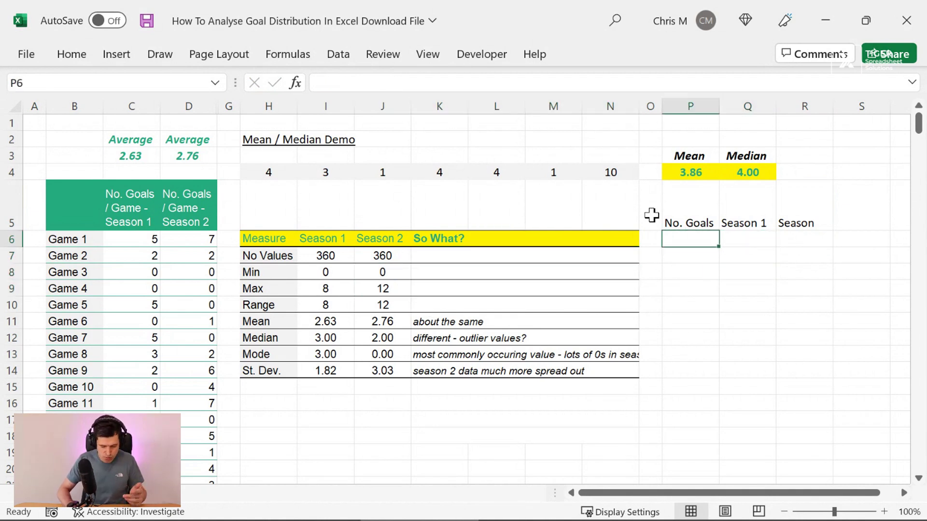
pyautogui.write('0')
pyautogui.press('Return')
pyautogui.press('Up')
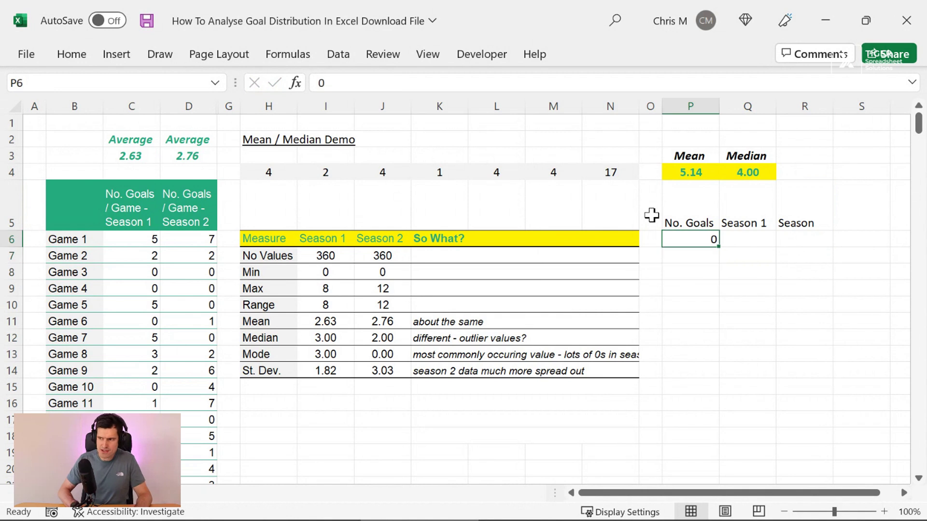
pyautogui.press('Down')
pyautogui.write('=')
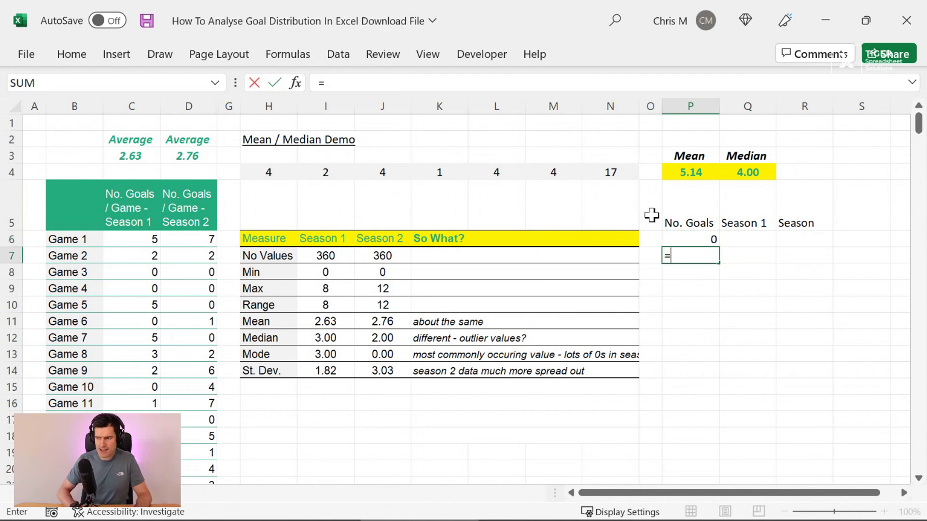
pyautogui.press('Up')
pyautogui.write('+1')
pyautogui.press('Return')
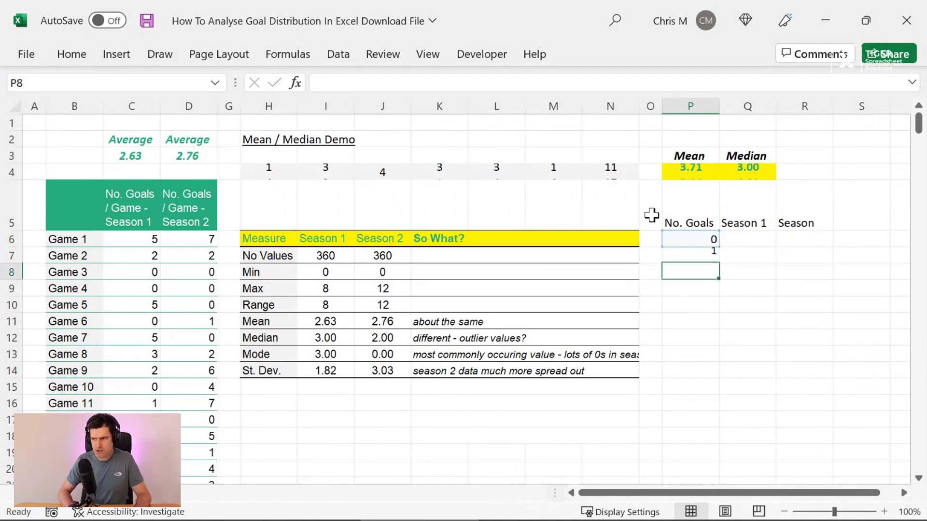
pyautogui.press('Up')
pyautogui.hotkey('shift', 'Down')
pyautogui.hotkey('shift', 'Down')
pyautogui.hotkey('shift', 'Down')
pyautogui.hotkey('shift', 'Down')
pyautogui.hotkey('shift', 'Down')
pyautogui.hotkey('shift', 'Down')
pyautogui.hotkey('shift', 'Down')
pyautogui.hotkey('shift', 'Down')
pyautogui.hotkey('shift', 'Down')
pyautogui.hotkey('shift', 'Down')
pyautogui.hotkey('shift', 'Down')
pyautogui.hotkey('shift', 'Down')
pyautogui.hotkey('shift', 'Down')
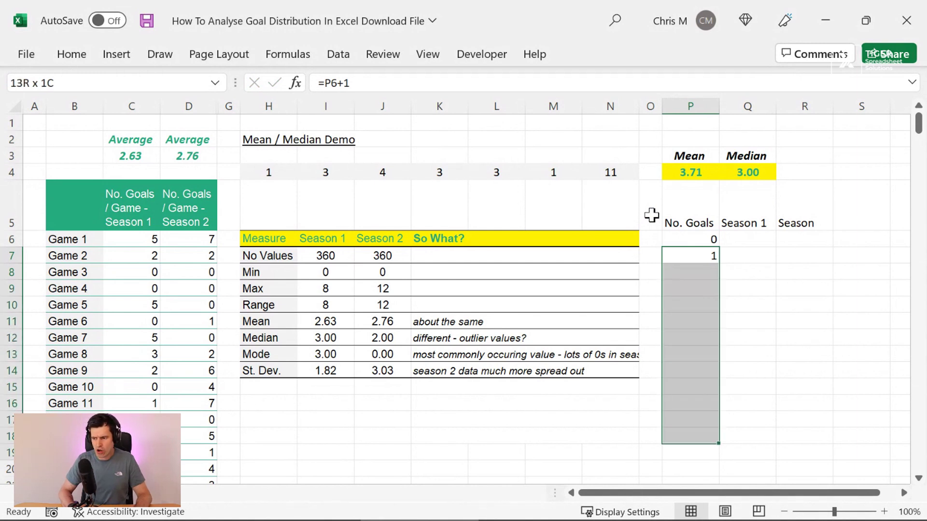
pyautogui.hotkey('ctrl', 'd')
# Clear the surplus values 13 and 14 so the list runs 0 to 12
pyautogui.press('Down')
pyautogui.press('Down')
pyautogui.press('Down')
pyautogui.press('Down')
pyautogui.press('Down')
pyautogui.press('Down')
pyautogui.press('Down')
pyautogui.press('Down')
pyautogui.press('Down')
pyautogui.press('Down')
pyautogui.press('Down')
pyautogui.press('Down')
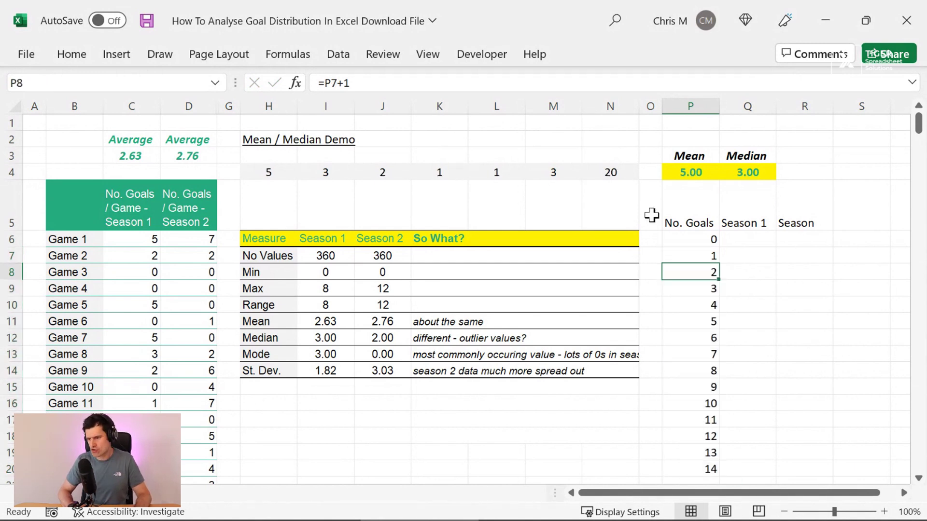
pyautogui.hotkey('shift', 'Down')
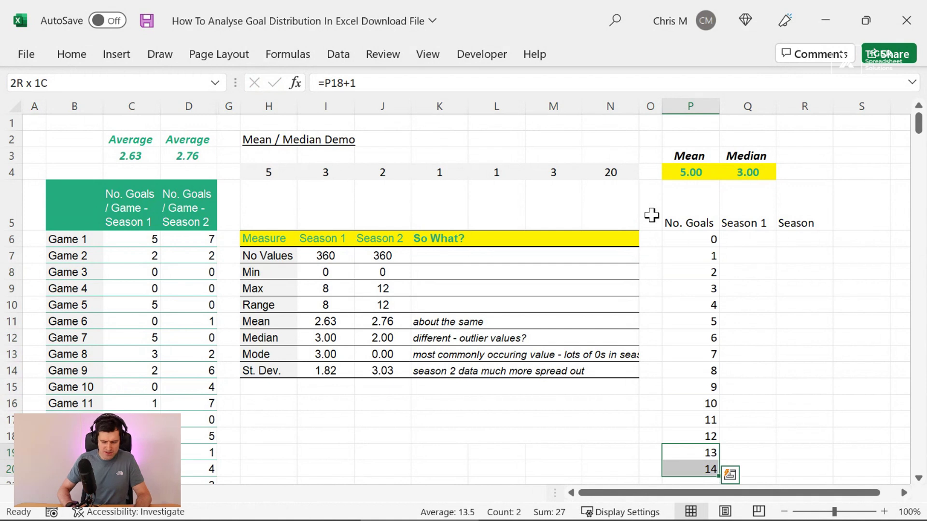
pyautogui.press('Delete')
pyautogui.press('Up')
pyautogui.press('Up')
pyautogui.press('Up')
pyautogui.press('Up')
pyautogui.press('Up')
pyautogui.press('Up')
pyautogui.press('Up')
pyautogui.press('Up')
pyautogui.press('Up')
pyautogui.press('Up')
pyautogui.press('Up')
pyautogui.press('Up')
pyautogui.press('Up')
pyautogui.press('Up')
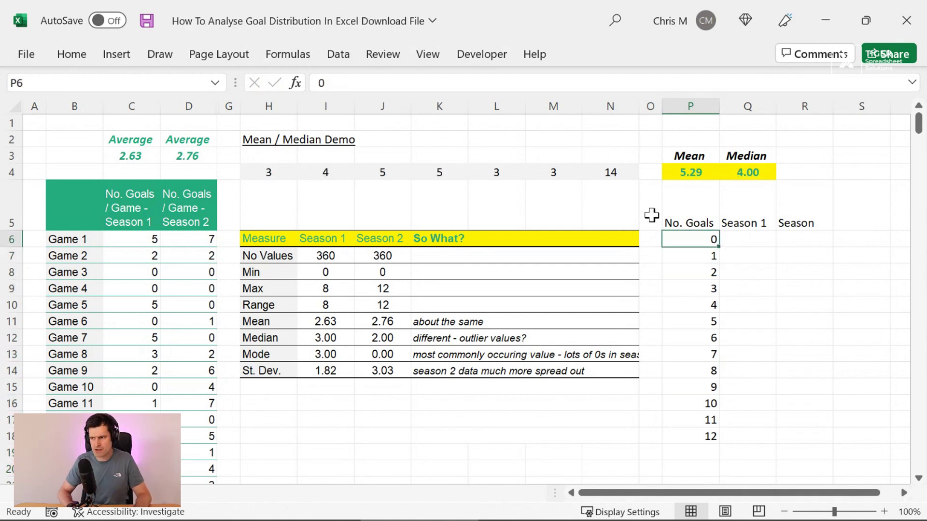
pyautogui.hotkey('shift', 'Down')
pyautogui.hotkey('shift', 'Down')
pyautogui.hotkey('shift', 'Down')
pyautogui.hotkey('shift', 'Down')
pyautogui.hotkey('shift', 'Down')
pyautogui.hotkey('shift', 'Down')
pyautogui.hotkey('shift', 'Down')
pyautogui.hotkey('shift', 'Down')
pyautogui.hotkey('shift', 'Down')
pyautogui.hotkey('shift', 'Down')
pyautogui.hotkey('shift', 'Down')
pyautogui.hotkey('shift', 'Down')
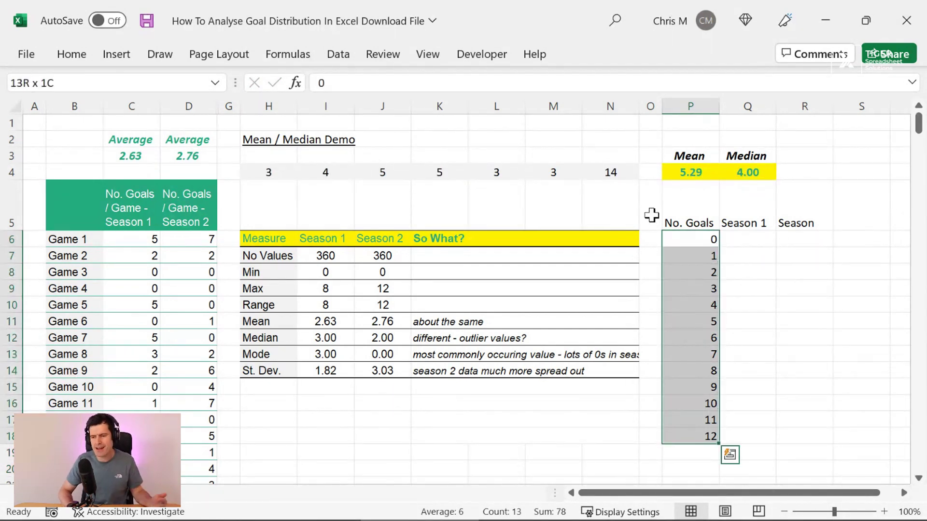
pyautogui.press('Right')
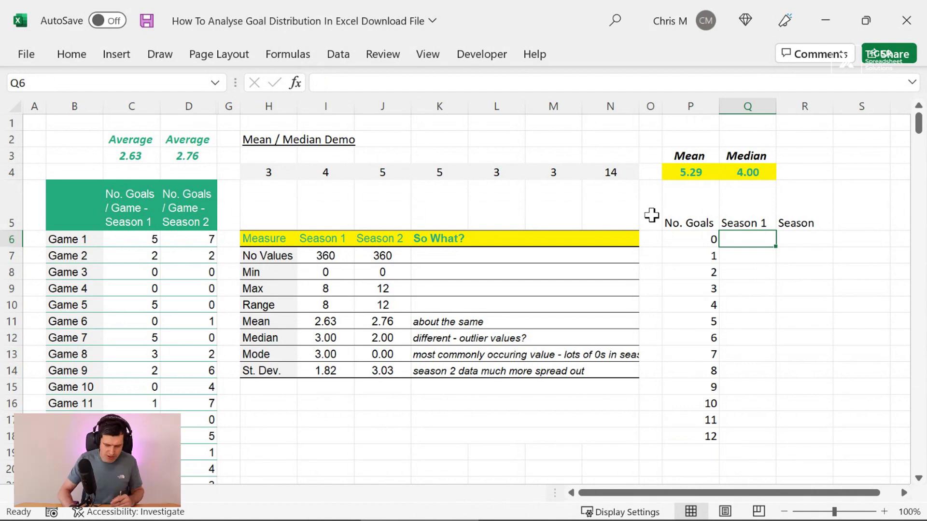
pyautogui.write('=')
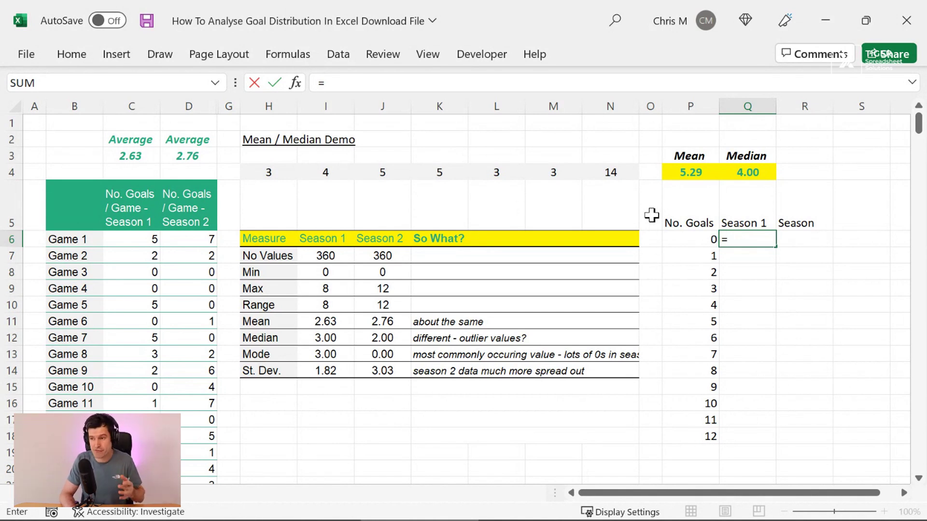
# Start a COUNTIF in Q6 over the Season 1 range C$6:C$365, row-locked with F4
pyautogui.write('countif(')
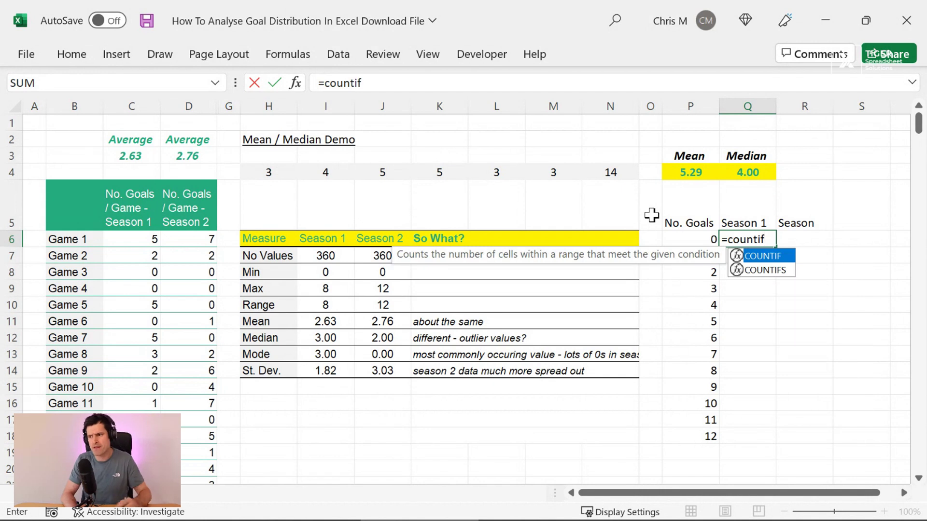
pyautogui.press('Left')
pyautogui.press('Left')
pyautogui.press('Left')
pyautogui.press('Left')
pyautogui.press('Left')
pyautogui.press('Left')
pyautogui.press('Left')
pyautogui.press('Left')
pyautogui.press('Left')
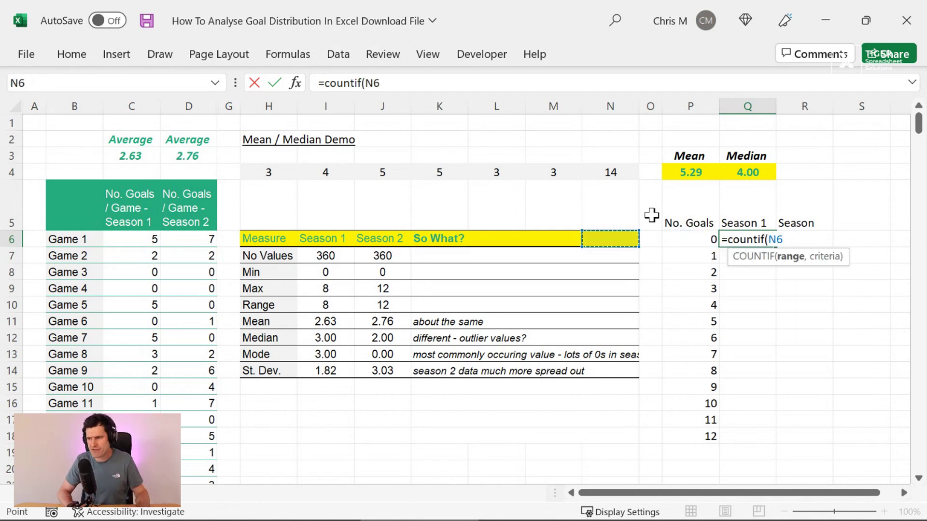
pyautogui.press('Left')
pyautogui.press('Left')
pyautogui.press('Left')
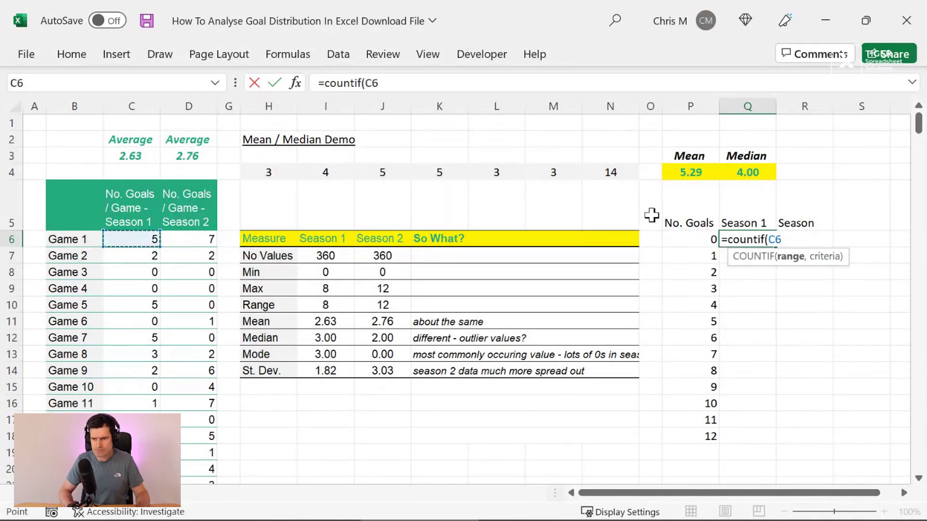
pyautogui.hotkey('ctrl', 'shift', 'Down')
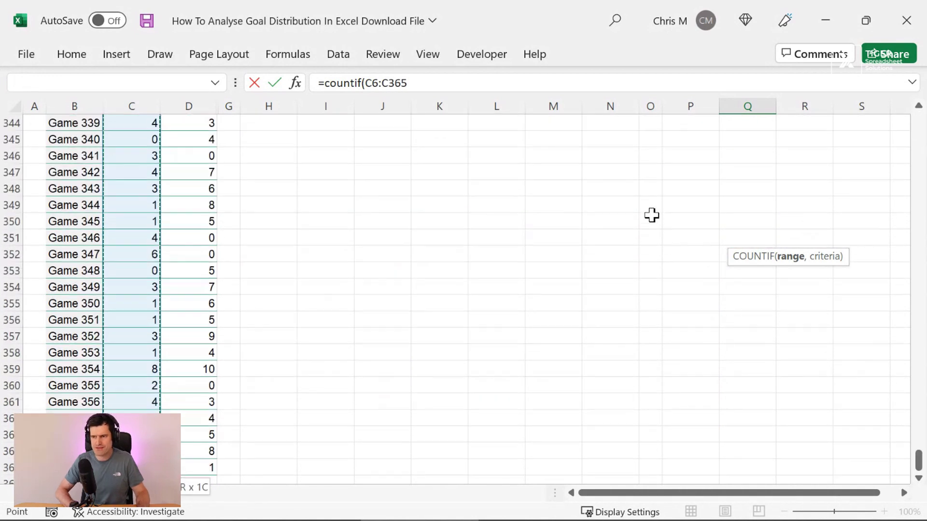
pyautogui.click(371, 83)
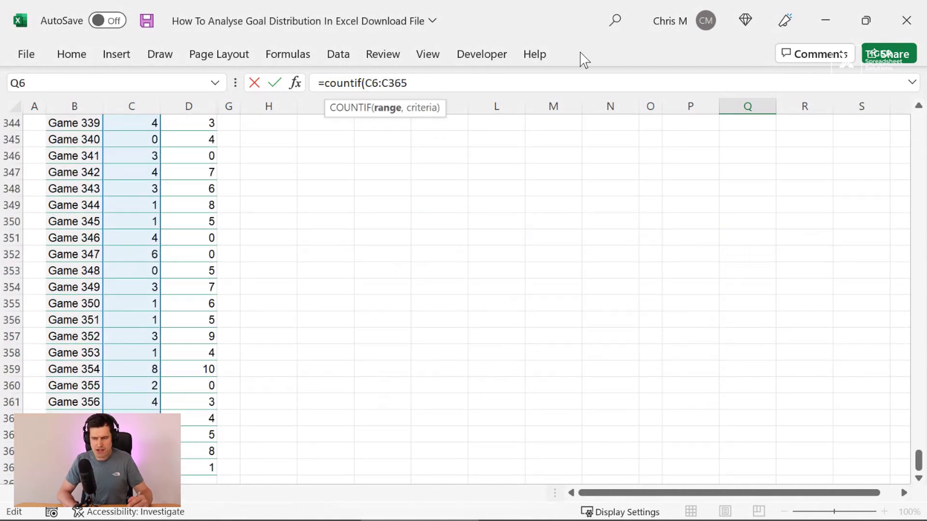
pyautogui.press('F4')
pyautogui.hotkey('ctrl', 'BackSpace')
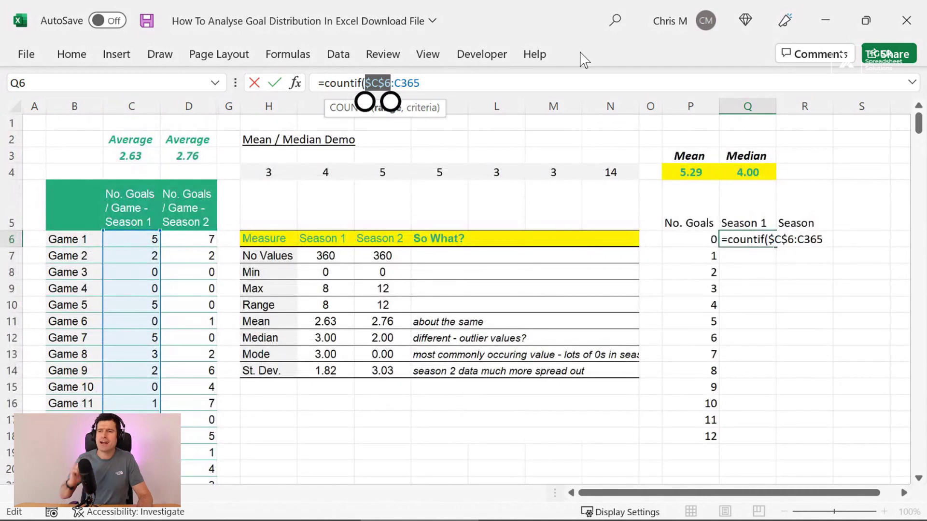
pyautogui.click(381, 83)
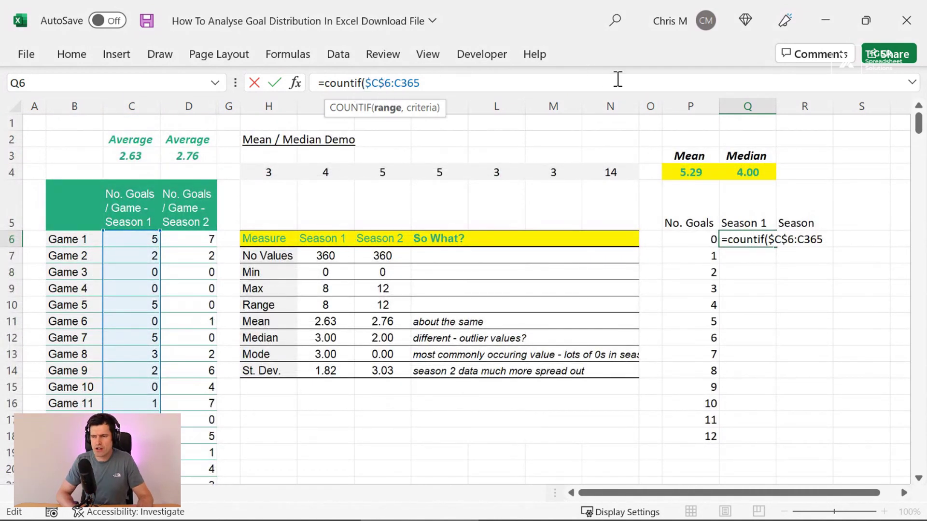
pyautogui.press('F4')
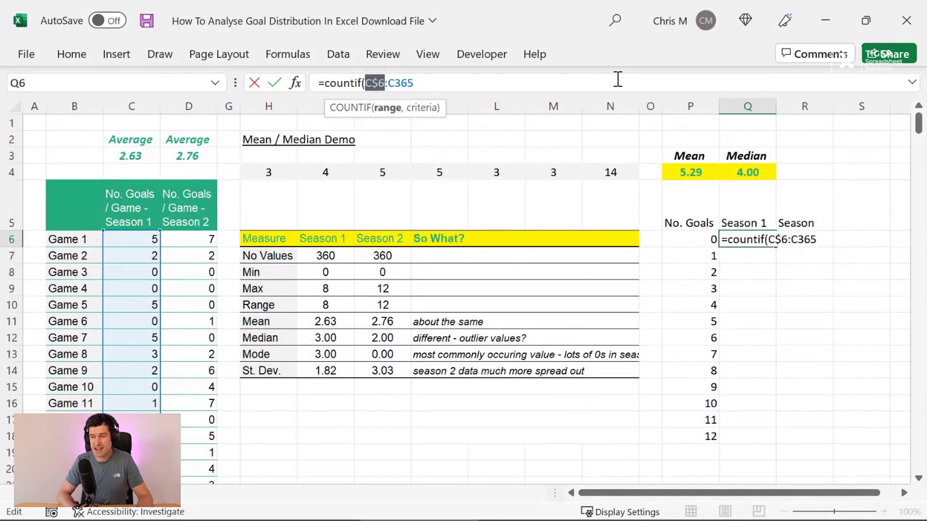
pyautogui.click(402, 83)
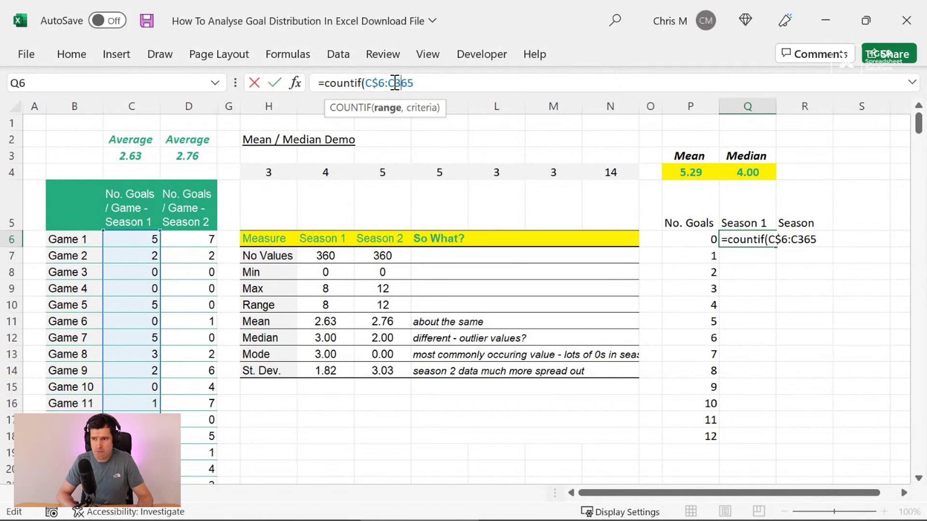
pyautogui.press('F4')
pyautogui.press('F4')
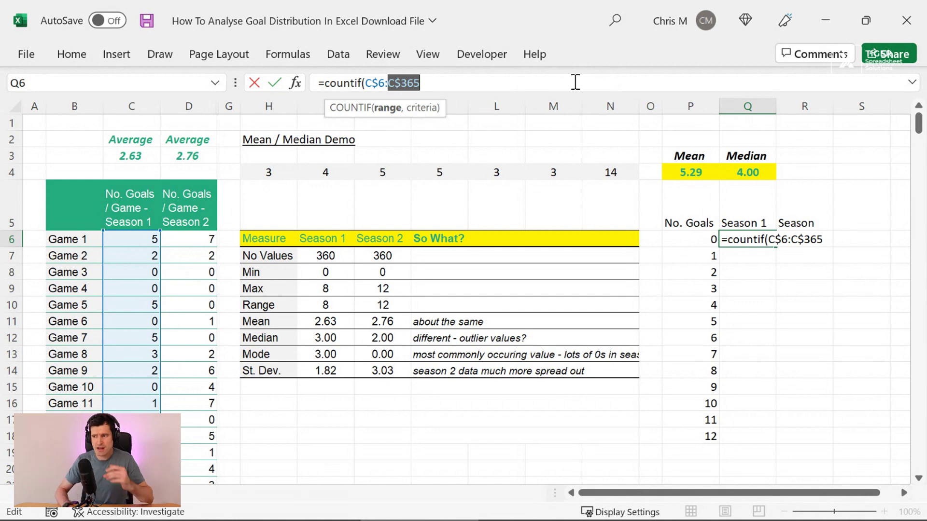
# Add the $P6 criterion, commit the formula (55 zero-goal games) and select Q6:Q18
pyautogui.click(457, 79)
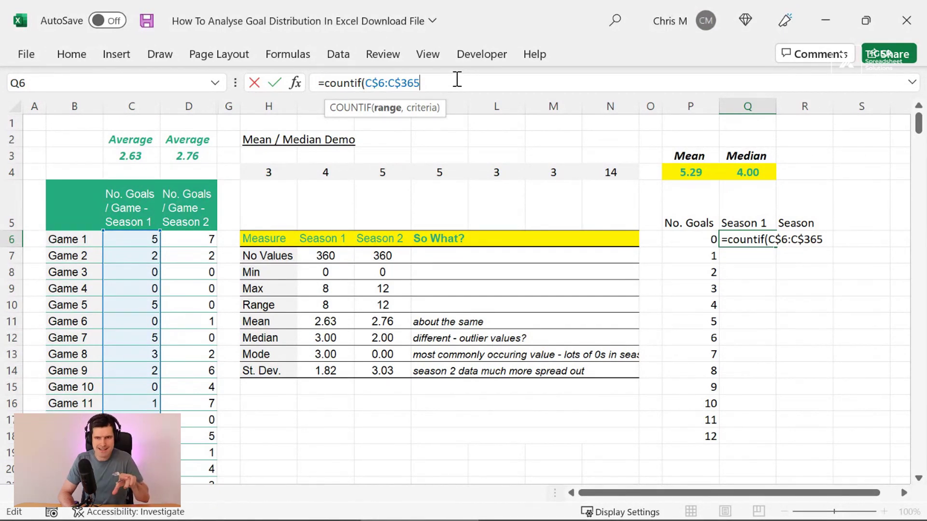
pyautogui.write(',')
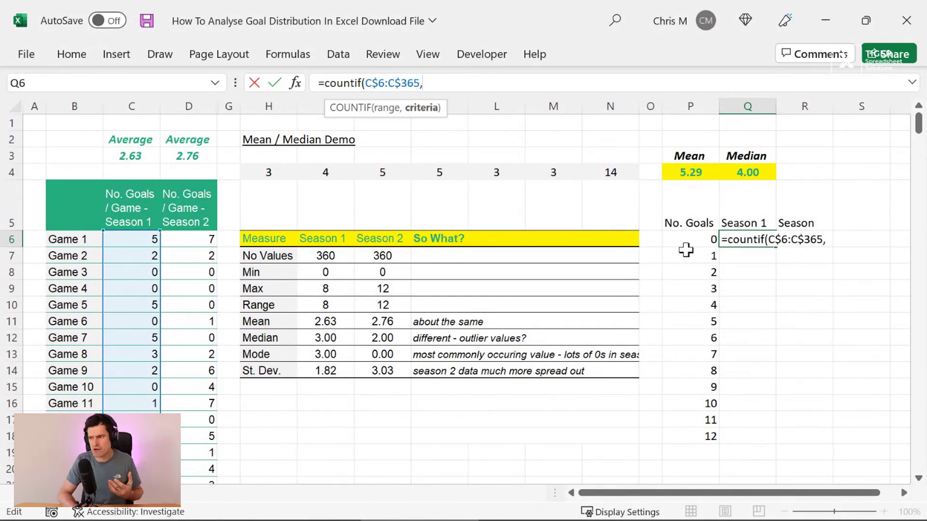
pyautogui.click(682, 236)
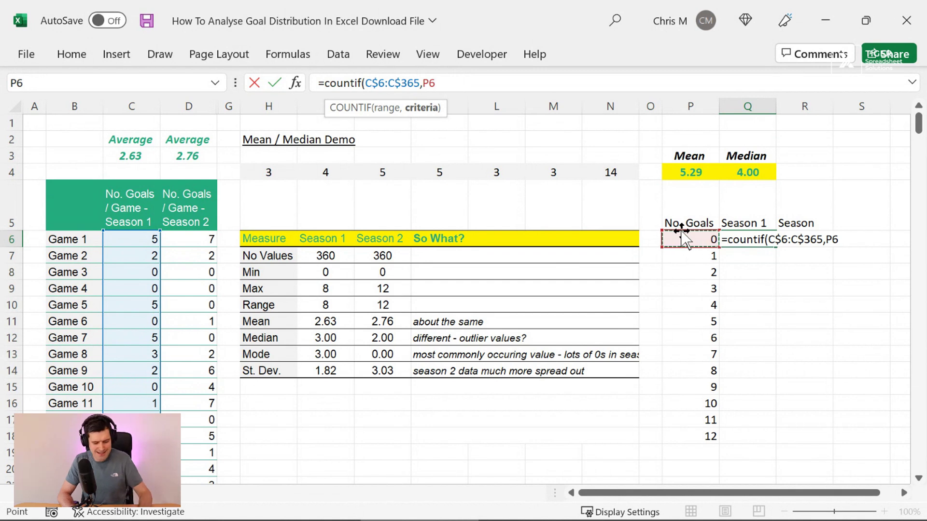
pyautogui.press('F4')
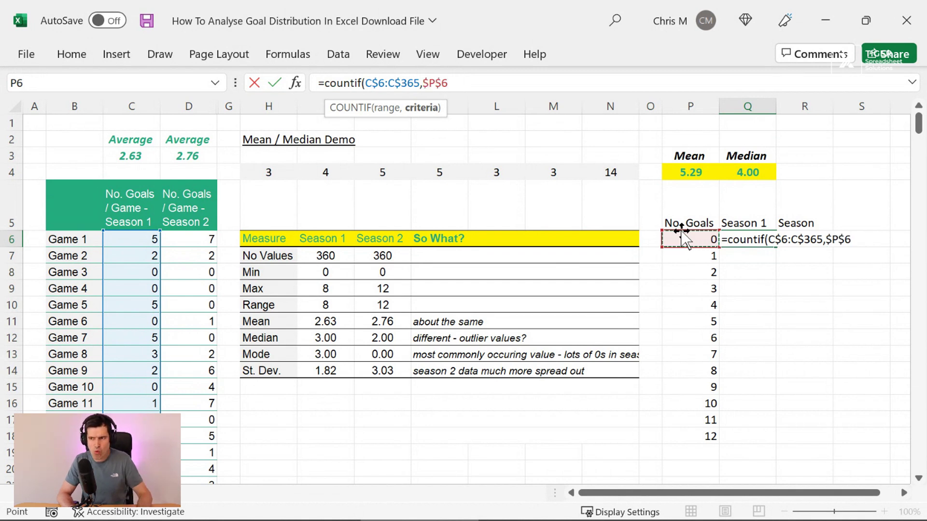
pyautogui.press('F4')
pyautogui.press('F4')
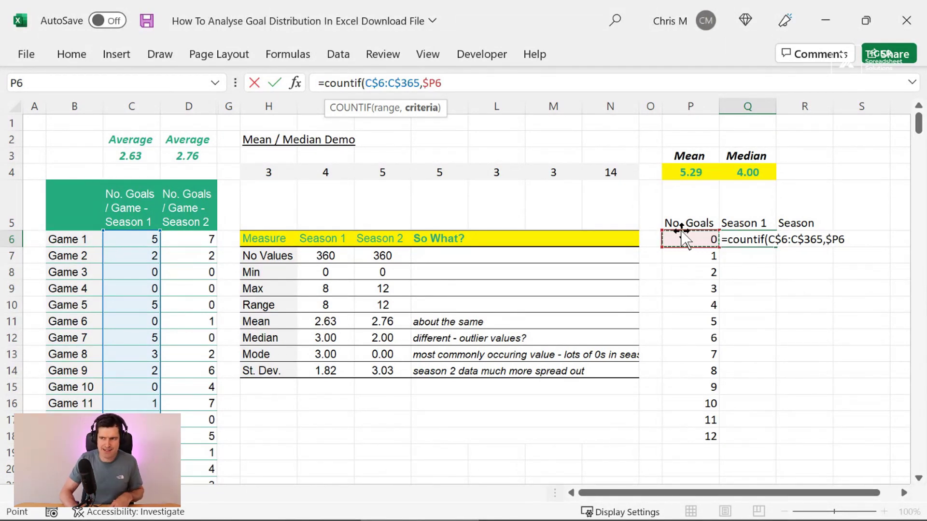
pyautogui.write(')')
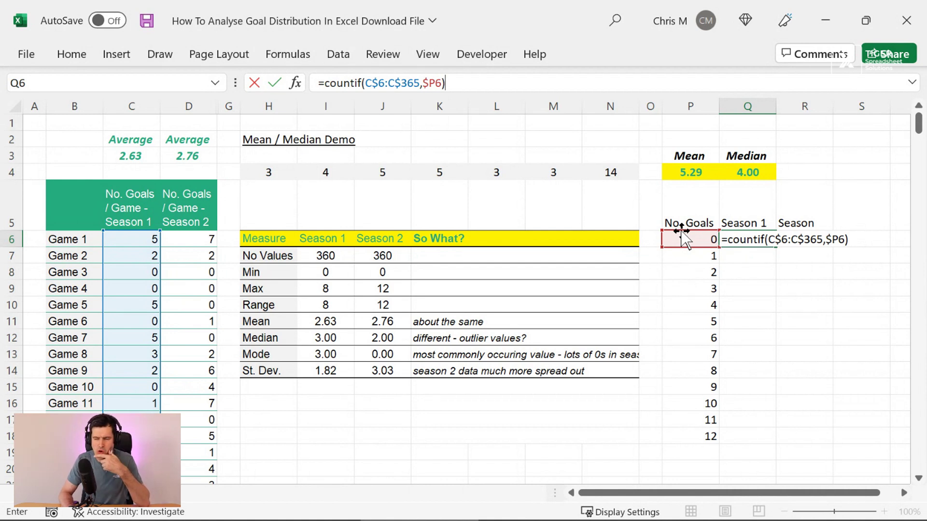
pyautogui.press('Return')
pyautogui.press('Up')
pyautogui.hotkey('shift', 'Down')
pyautogui.hotkey('shift', 'Down')
pyautogui.hotkey('shift', 'Down')
pyautogui.hotkey('shift', 'Down')
pyautogui.hotkey('shift', 'Down')
pyautogui.hotkey('shift', 'Down')
pyautogui.hotkey('shift', 'Down')
pyautogui.hotkey('shift', 'Down')
pyautogui.hotkey('shift', 'Down')
pyautogui.hotkey('shift', 'Down')
pyautogui.hotkey('shift', 'Down')
pyautogui.hotkey('shift', 'Down')
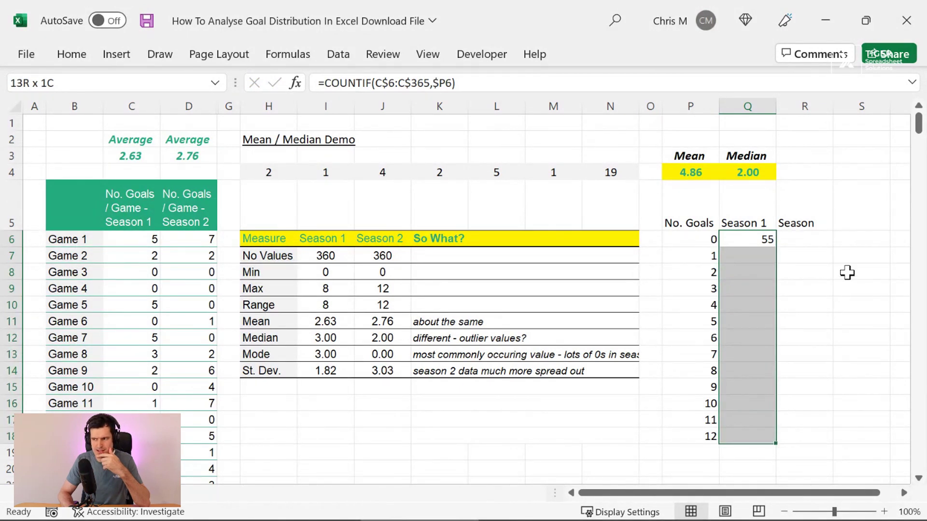
# Fill the COUNTIF down to goal 12 and AutoSum the Season 1 counts to 360 in Q19
pyautogui.hotkey('ctrl', 'd')
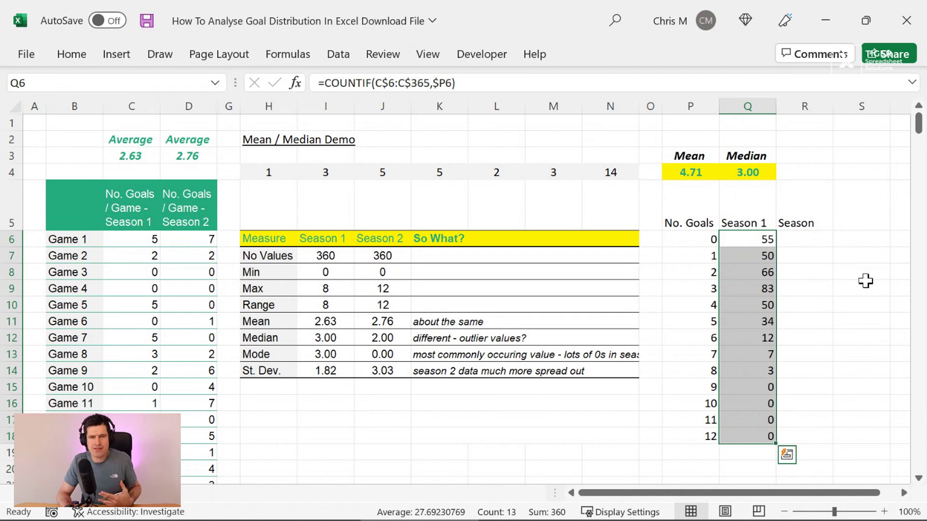
pyautogui.press('Down')
pyautogui.press('Down')
pyautogui.press('Down')
pyautogui.press('Down')
pyautogui.press('Down')
pyautogui.press('Down')
pyautogui.press('Down')
pyautogui.press('Down')
pyautogui.press('Down')
pyautogui.press('Down')
pyautogui.press('Down')
pyautogui.press('Down')
pyautogui.press('Down')
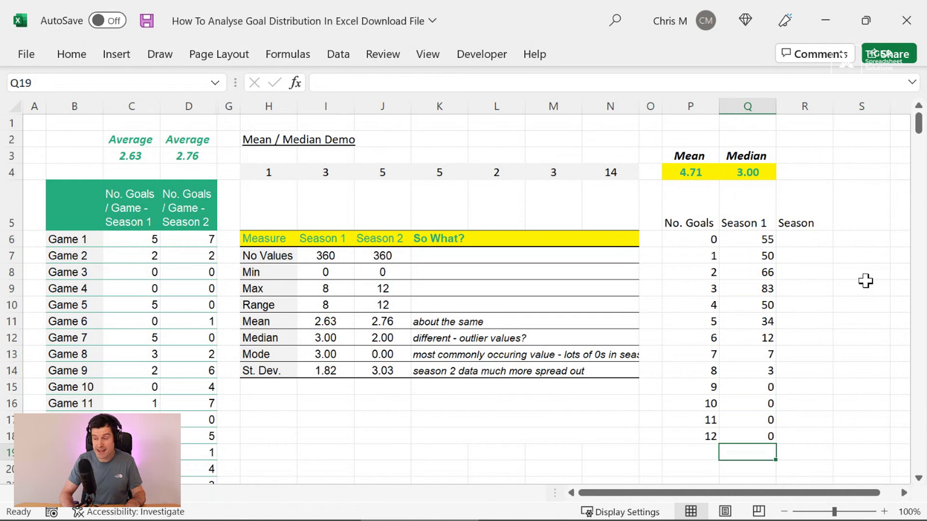
pyautogui.hotkey('alt', '=')
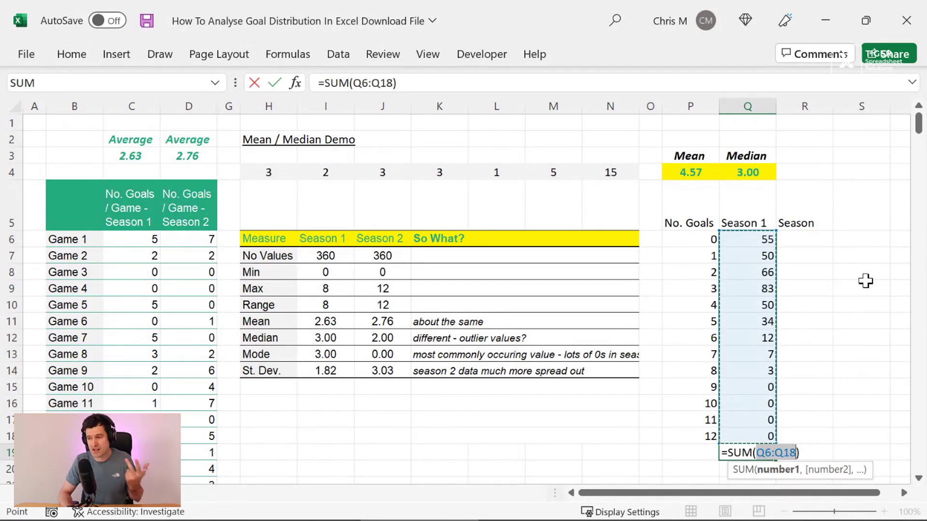
pyautogui.press('Return')
pyautogui.press('Up')
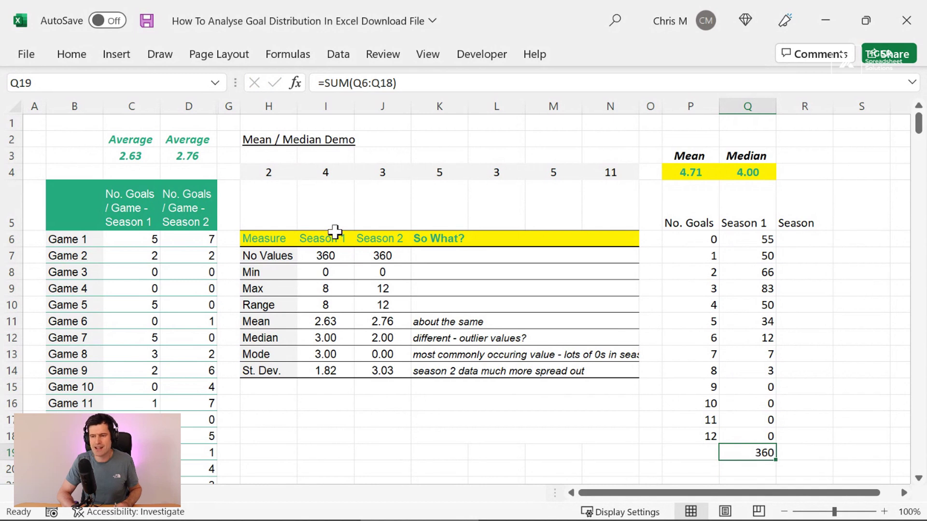
# Check the number-of-values count, then bold the total row Q19:R19
pyautogui.click(398, 256)
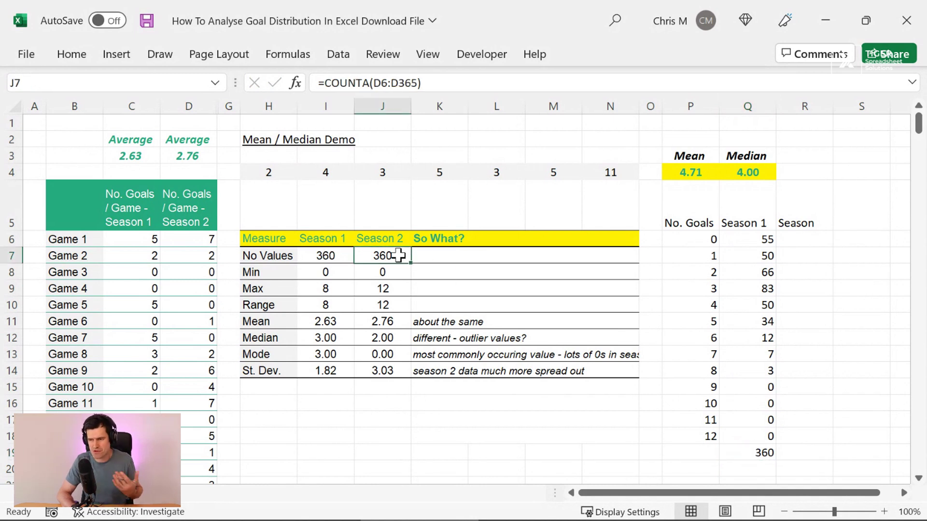
pyautogui.click(766, 451)
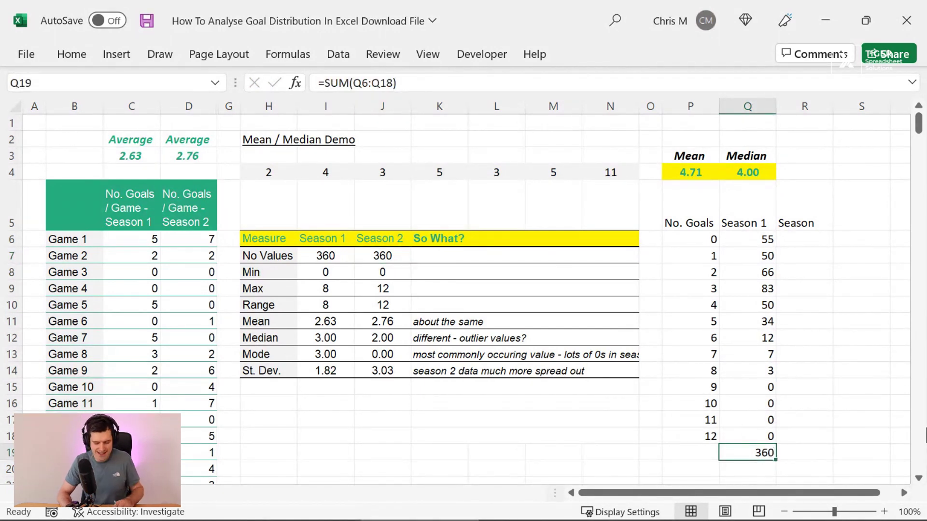
pyautogui.hotkey('shift', 'Right')
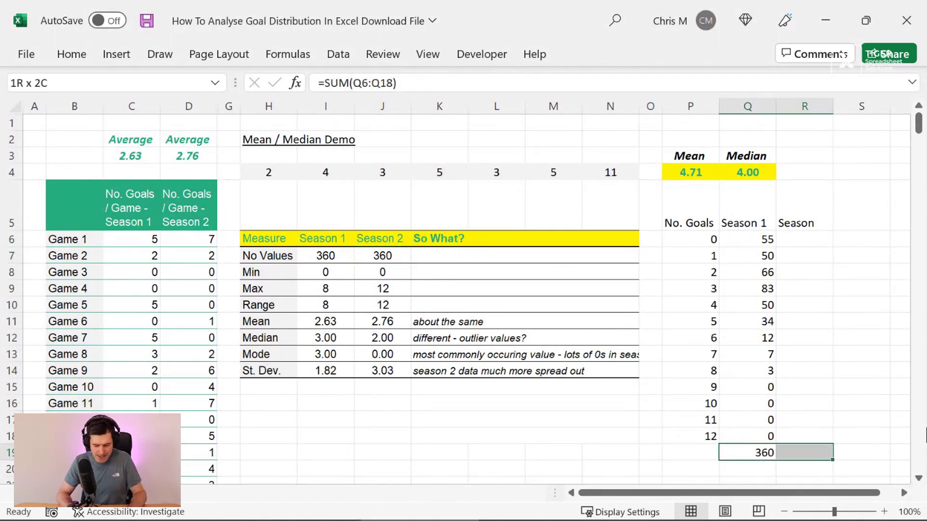
pyautogui.hotkey('ctrl', 'b')
pyautogui.press('Up')
pyautogui.press('Up')
pyautogui.press('Up')
pyautogui.press('Up')
pyautogui.press('Up')
pyautogui.press('Up')
pyautogui.press('Up')
pyautogui.press('Up')
pyautogui.press('Up')
pyautogui.press('Up')
pyautogui.press('Up')
pyautogui.press('Up')
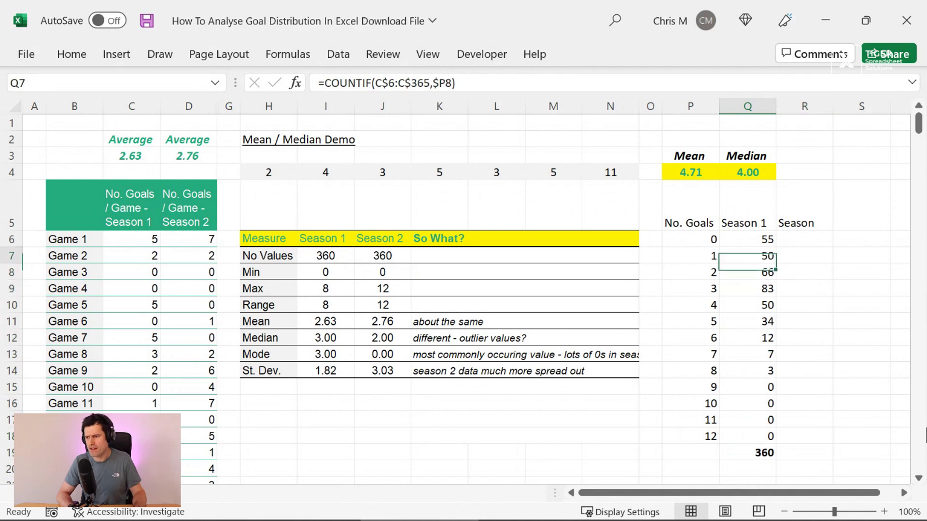
# Copy the COUNTIF formulas into the Season 2 column R6:R18 and AutoSum them to 360
pyautogui.press('Up')
pyautogui.hotkey('shift', 'Right')
pyautogui.hotkey('shift', 'Down')
pyautogui.hotkey('shift', 'Down')
pyautogui.hotkey('shift', 'Down')
pyautogui.hotkey('shift', 'Down')
pyautogui.hotkey('shift', 'Down')
pyautogui.hotkey('shift', 'Down')
pyautogui.hotkey('shift', 'Down')
pyautogui.hotkey('shift', 'Down')
pyautogui.hotkey('shift', 'Down')
pyautogui.hotkey('shift', 'Down')
pyautogui.hotkey('shift', 'Down')
pyautogui.hotkey('shift', 'Down')
pyautogui.hotkey('shift', 'Down')
pyautogui.hotkey('shift', 'Down')
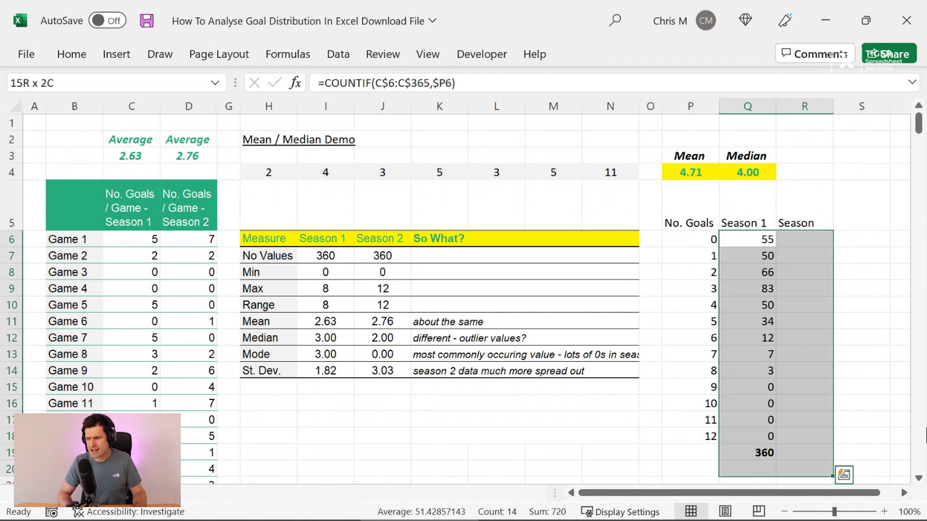
pyautogui.hotkey('shift', 'Up')
pyautogui.hotkey('shift', 'Up')
pyautogui.hotkey('ctrl', 'r')
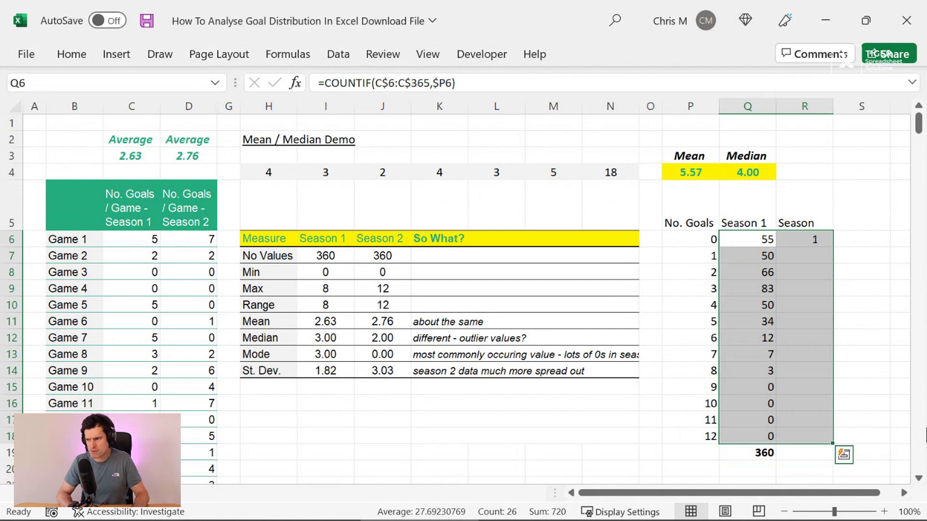
pyautogui.press('Right')
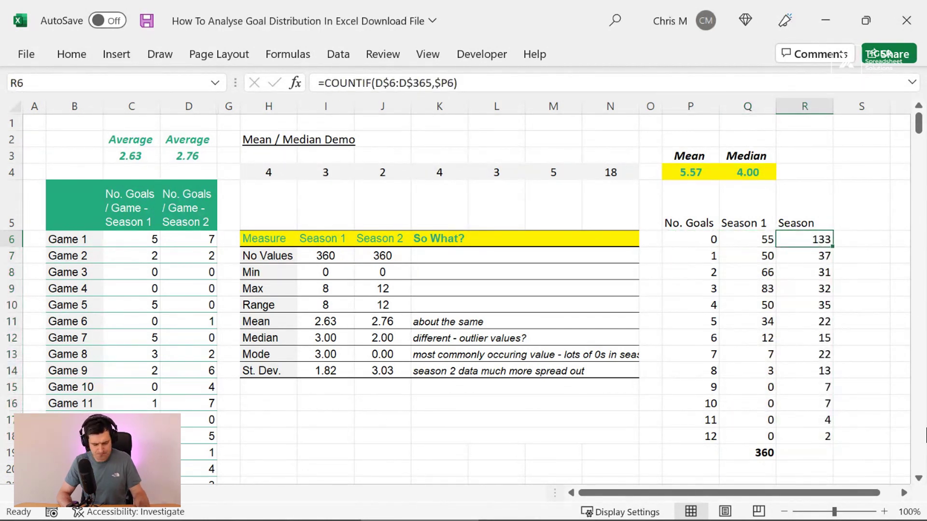
pyautogui.hotkey('ctrl', 'shift', 'Down')
pyautogui.press('Down')
pyautogui.press('Down')
pyautogui.press('Down')
pyautogui.press('Down')
pyautogui.press('Down')
pyautogui.press('Down')
pyautogui.press('Down')
pyautogui.press('Down')
pyautogui.press('Down')
pyautogui.press('Down')
pyautogui.press('Down')
pyautogui.press('Down')
pyautogui.press('Down')
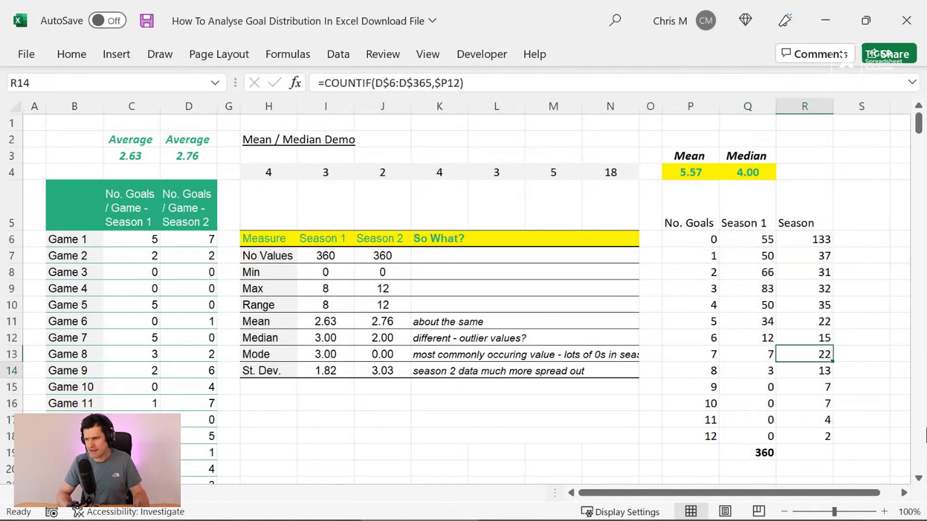
pyautogui.hotkey('alt', '=')
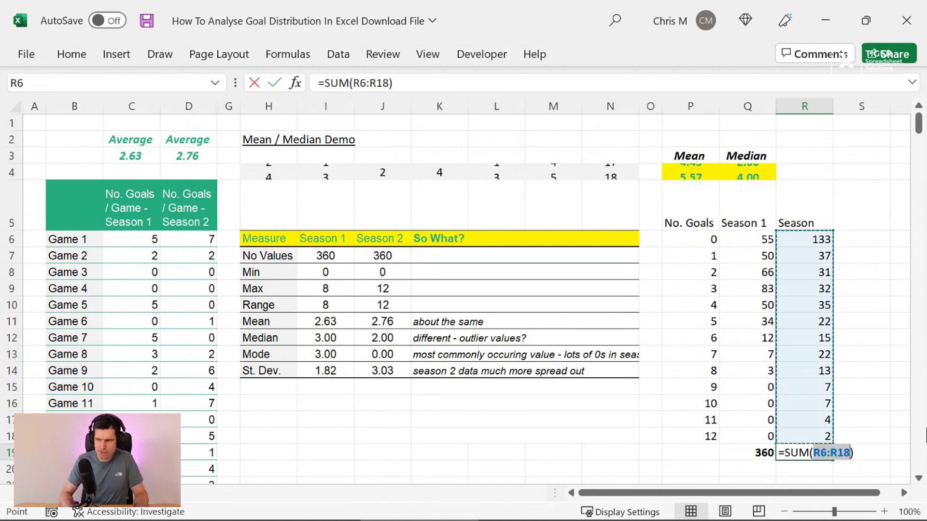
pyautogui.press('Return')
pyautogui.press('Up')
# Inspect the first Season 2 COUNTIF formulas down to the 3-goal row, leaving them unchanged
pyautogui.press('Up')
pyautogui.press('Up')
pyautogui.press('Up')
pyautogui.press('Up')
pyautogui.press('Up')
pyautogui.press('Up')
pyautogui.press('Up')
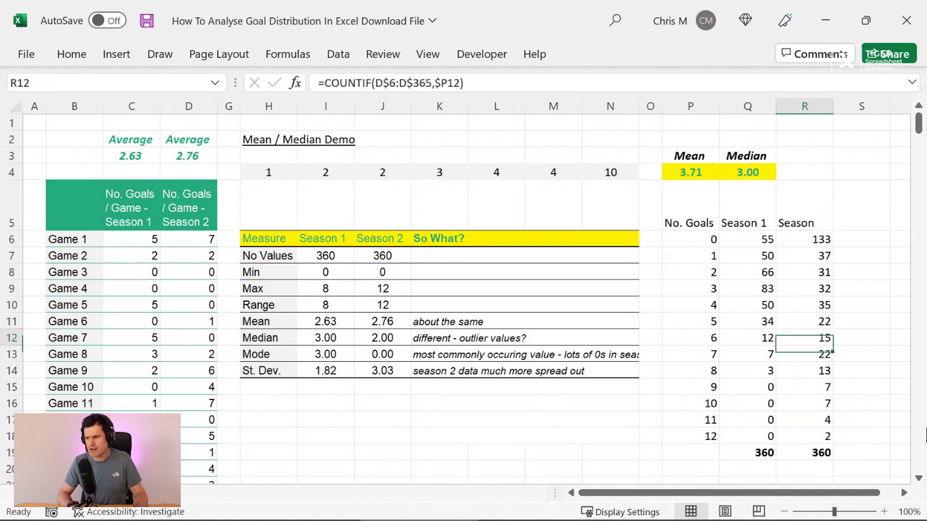
pyautogui.press('Up')
pyautogui.press('Up')
pyautogui.press('Left')
pyautogui.press('Left')
pyautogui.press('Up')
pyautogui.press('Up')
pyautogui.press('Up')
pyautogui.press('Up')
pyautogui.press('Right')
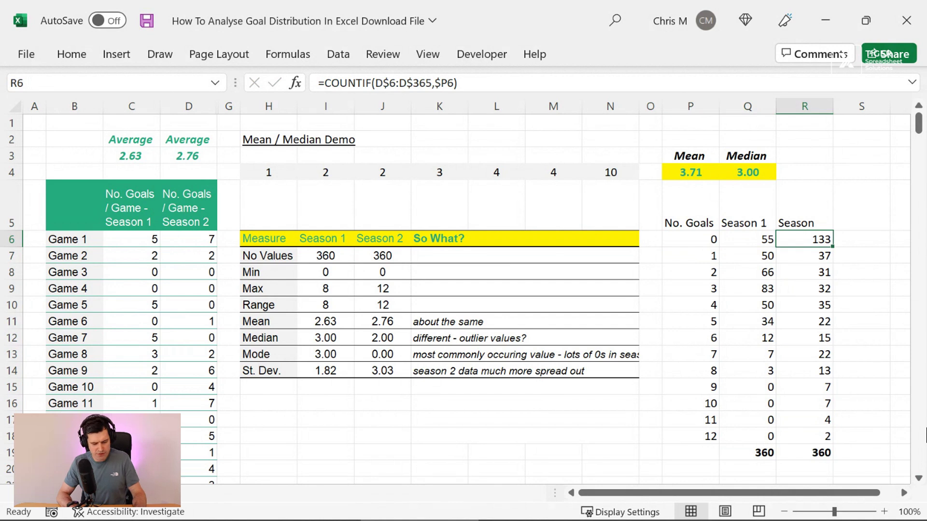
pyautogui.press('F2')
pyautogui.press('Return')
pyautogui.press('F2')
pyautogui.press('Return')
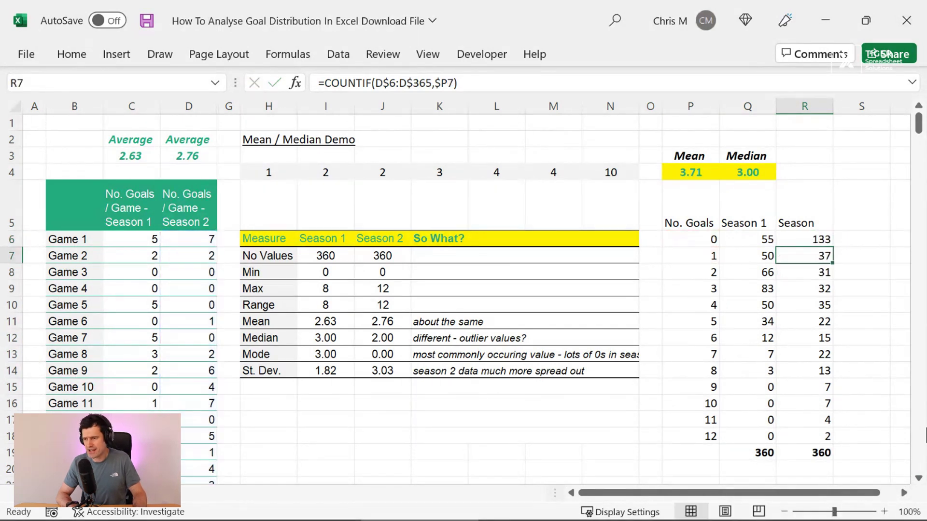
pyautogui.press('F2')
pyautogui.press('Return')
pyautogui.press('F2')
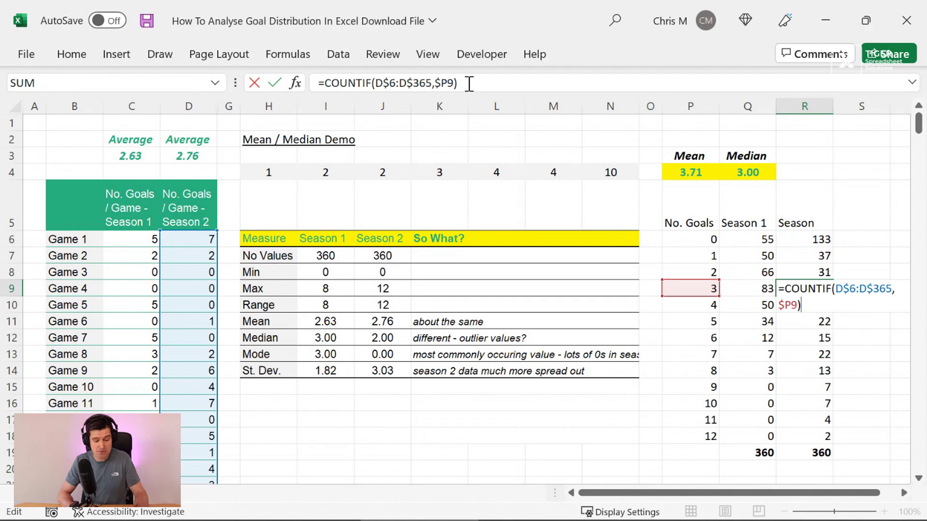
pyautogui.hotkey('ctrl', 'Return')
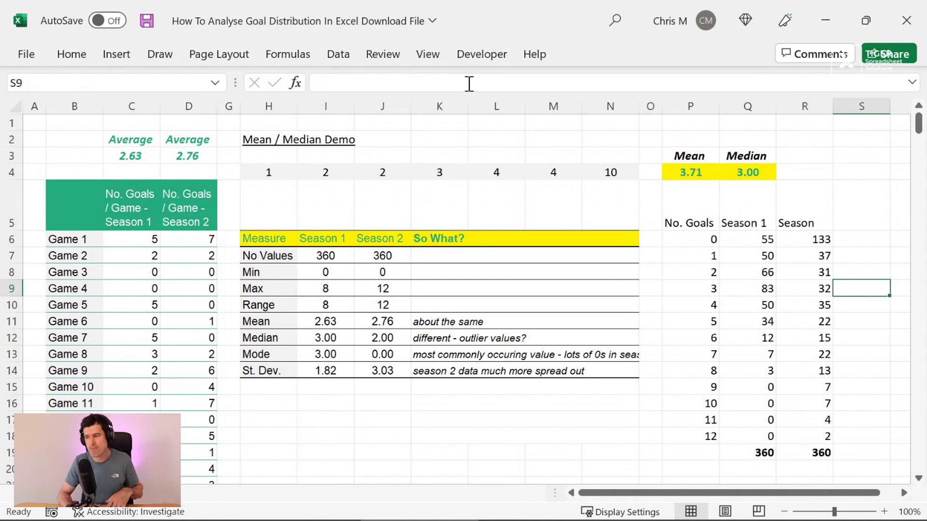
# Change the R5 column header to read 'Season 2'
pyautogui.press('Up')
pyautogui.press('Up')
pyautogui.press('Up')
pyautogui.press('Up')
pyautogui.press('F2')
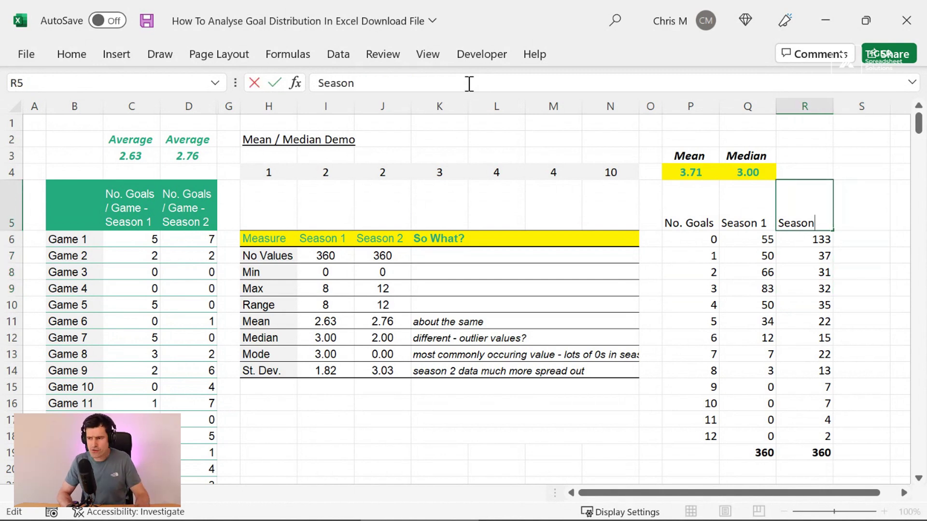
pyautogui.write('2')
pyautogui.press('Return')
# Review the high-goal Season 2 counts, then select goal numbers and Season 1 counts P6:Q18
pyautogui.press('Down')
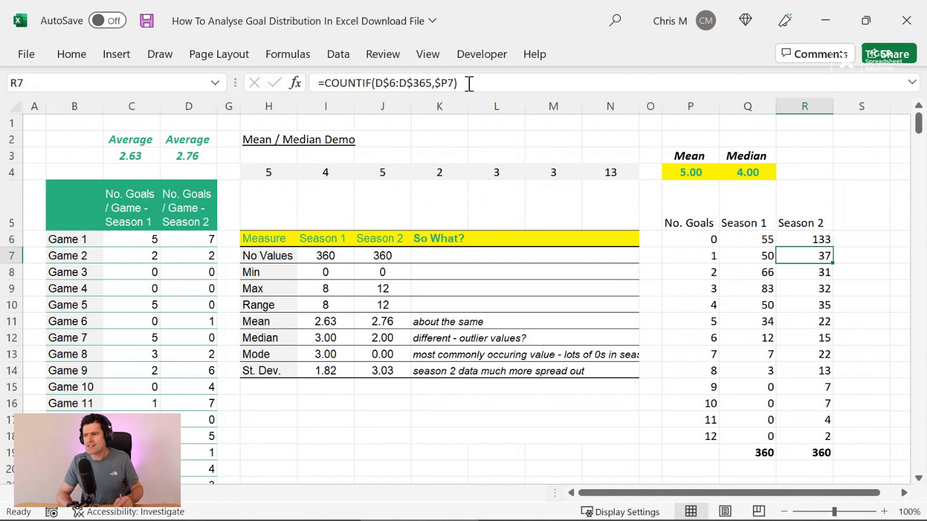
pyautogui.press('Down')
pyautogui.press('Down')
pyautogui.press('Down')
pyautogui.press('Down')
pyautogui.press('Down')
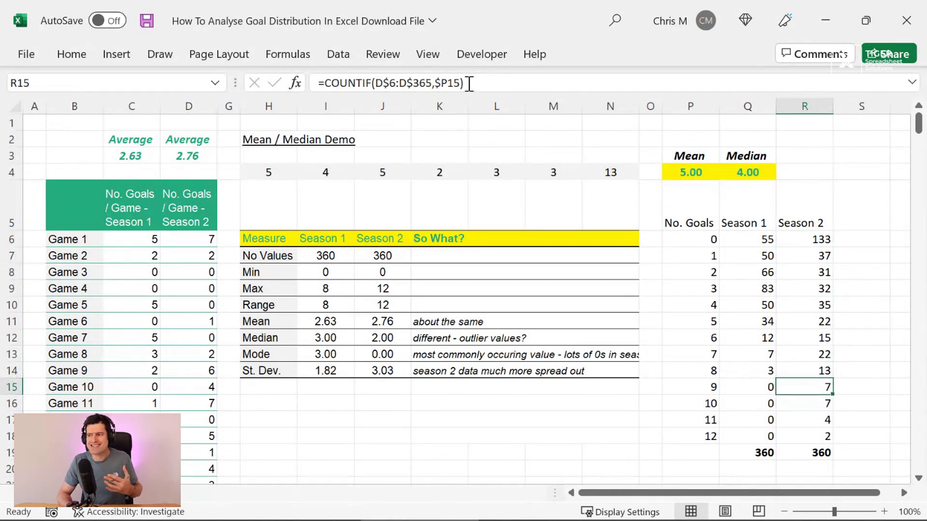
pyautogui.hotkey('shift', 'Down')
pyautogui.hotkey('shift', 'Down')
pyautogui.hotkey('shift', 'Down')
pyautogui.hotkey('shift', 'Down')
pyautogui.hotkey('shift', 'Up')
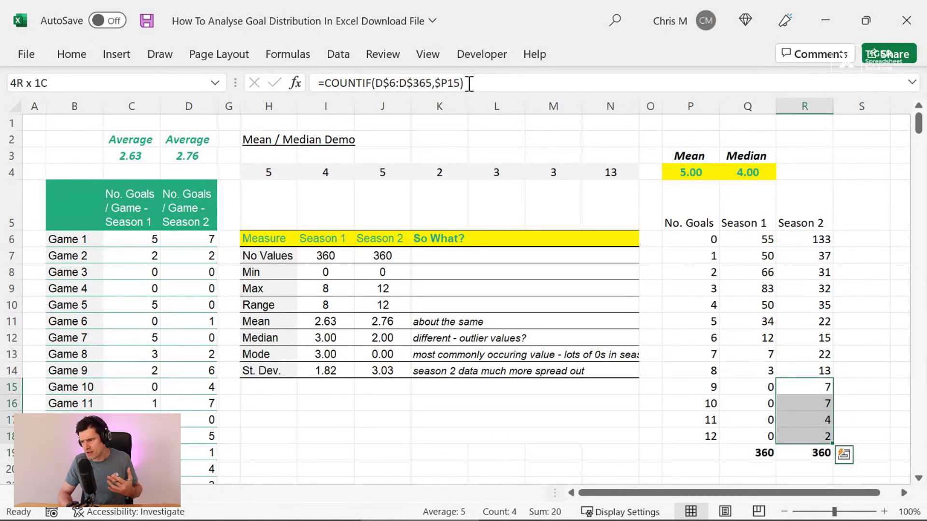
pyautogui.press('Up')
pyautogui.press('Down')
pyautogui.hotkey('shift', 'Up')
pyautogui.hotkey('shift', 'Up')
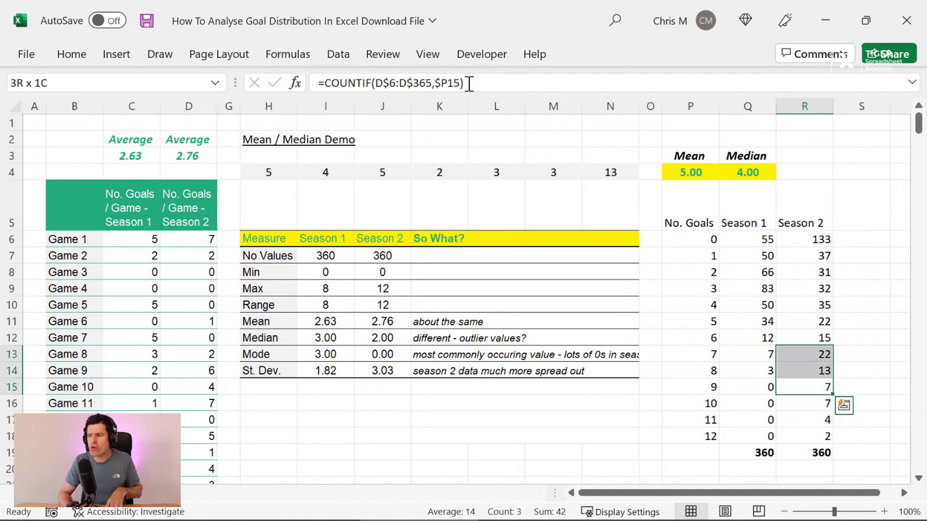
pyautogui.press('Down')
pyautogui.press('Up')
pyautogui.hotkey('shift', 'Down')
pyautogui.hotkey('shift', 'Down')
pyautogui.hotkey('shift', 'Down')
pyautogui.hotkey('shift', 'Down')
pyautogui.press('Left')
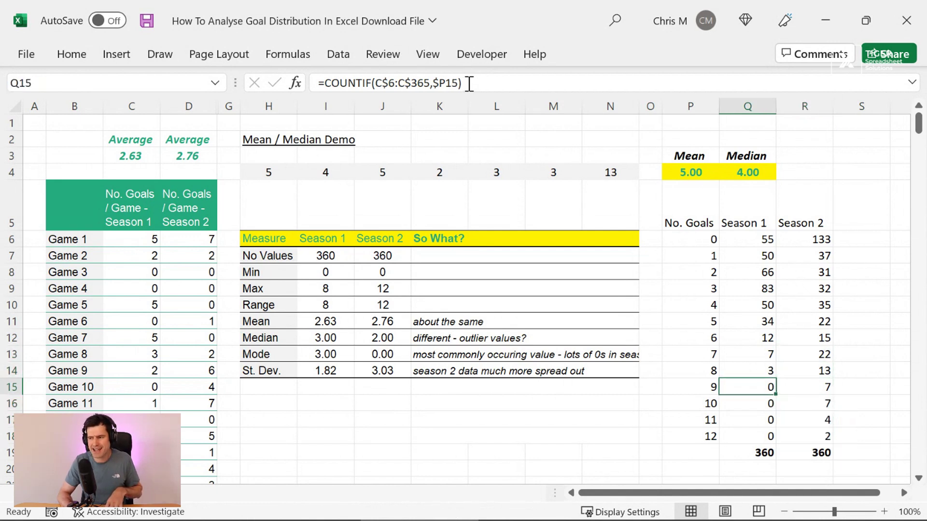
pyautogui.press('Left')
pyautogui.press('Up')
pyautogui.press('Up')
pyautogui.press('Up')
pyautogui.press('Up')
pyautogui.press('Up')
pyautogui.press('Up')
pyautogui.press('Up')
pyautogui.press('Up')
pyautogui.press('Up')
pyautogui.press('Up')
pyautogui.press('Down')
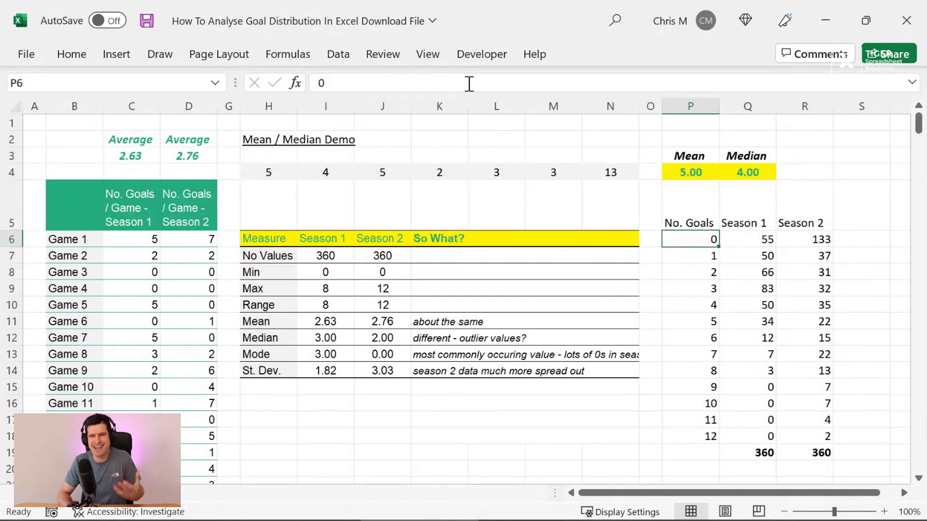
pyautogui.hotkey('shift', 'Right')
pyautogui.hotkey('shift', 'Down')
pyautogui.hotkey('shift', 'Down')
pyautogui.hotkey('shift', 'Down')
pyautogui.hotkey('shift', 'Down')
pyautogui.hotkey('shift', 'Down')
pyautogui.hotkey('shift', 'Down')
pyautogui.hotkey('shift', 'Down')
pyautogui.hotkey('shift', 'Down')
pyautogui.hotkey('shift', 'Down')
pyautogui.hotkey('shift', 'Down')
pyautogui.hotkey('shift', 'Down')
pyautogui.hotkey('shift', 'Down')
pyautogui.hotkey('shift', 'Down')
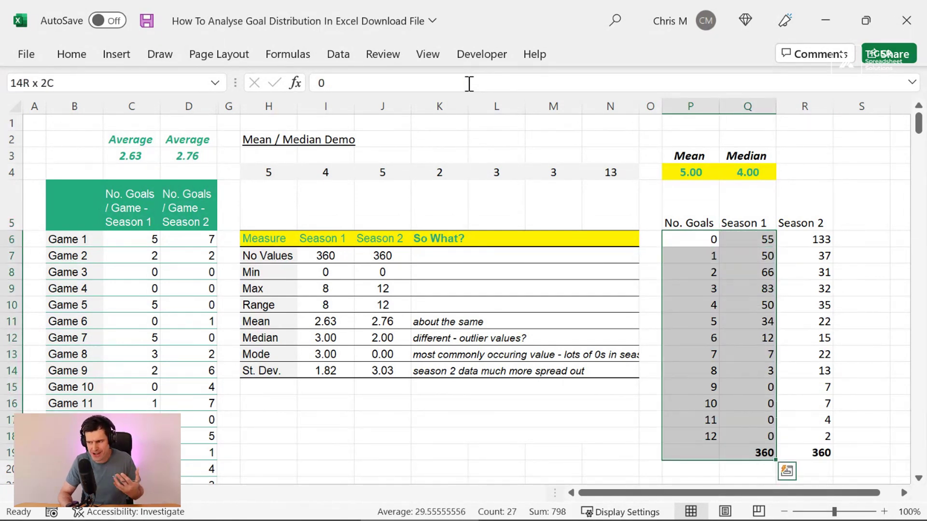
pyautogui.hotkey('shift', 'Up')
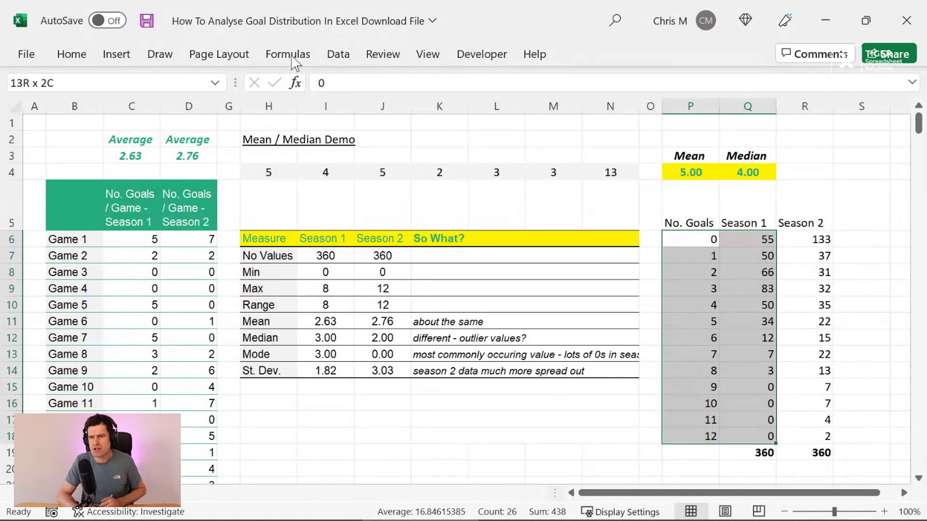
# Insert a 2-D clustered column chart and move it left, away from the frequency table
pyautogui.click(127, 56)
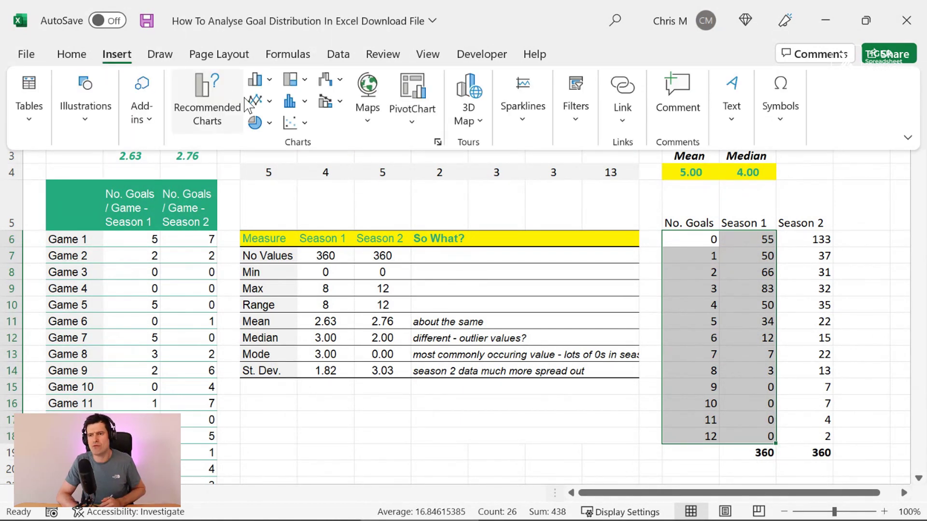
pyautogui.click(269, 80)
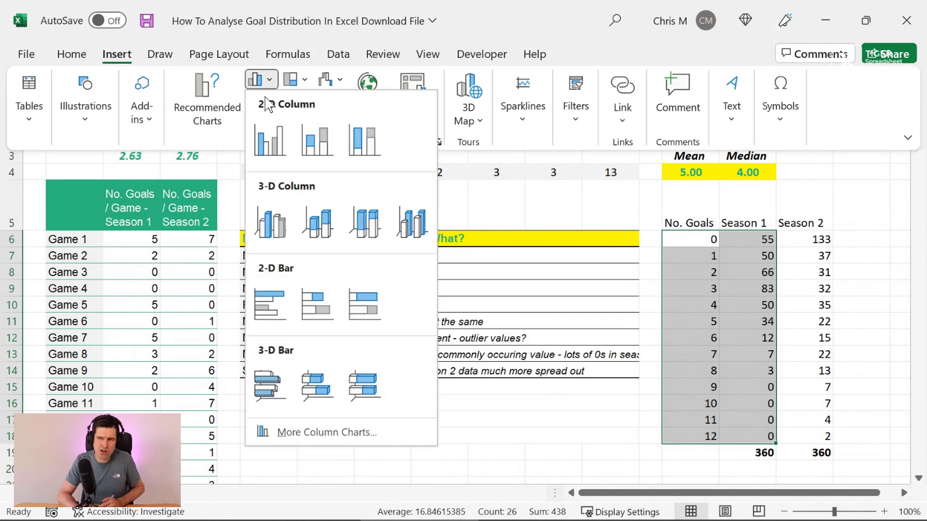
pyautogui.click(268, 143)
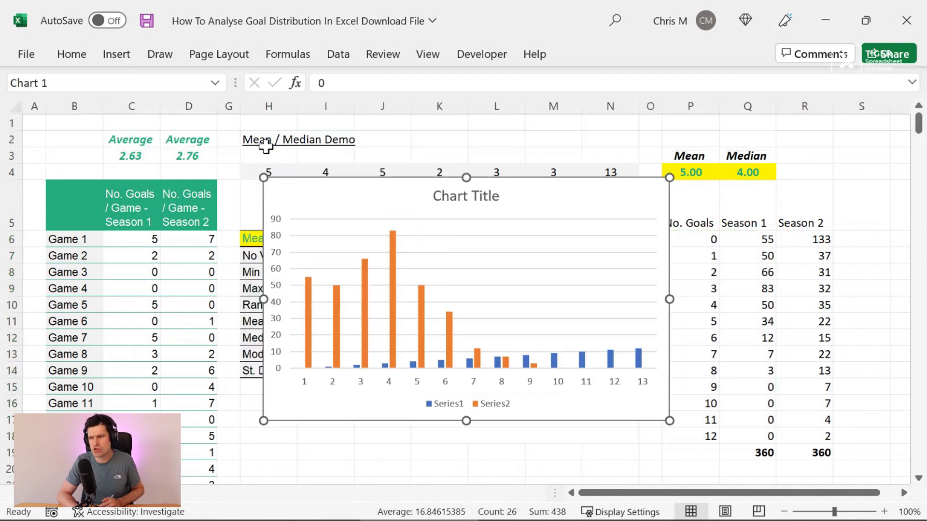
pyautogui.moveTo(563, 193)
pyautogui.mouseDown()
pyautogui.moveTo(410, 190)
pyautogui.moveTo(448, 195)
pyautogui.mouseUp()
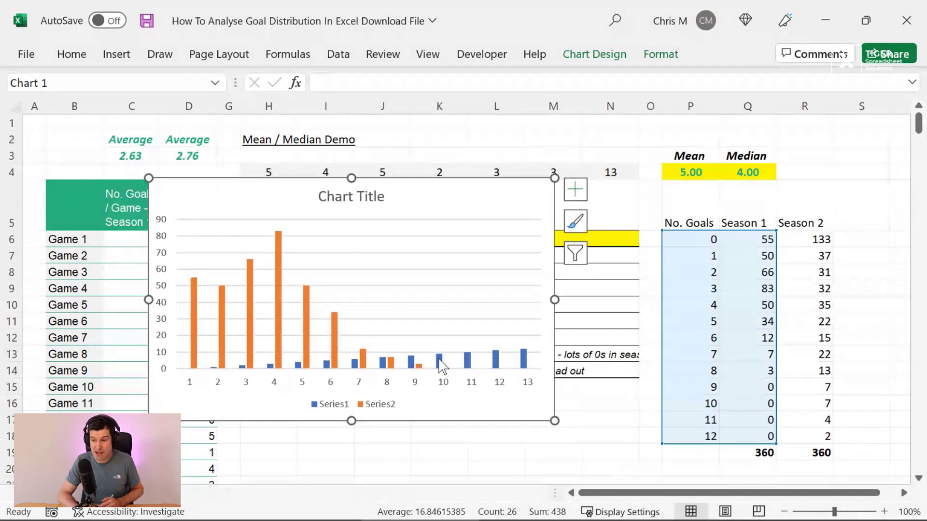
# Delete the goal-number series from the chart, leaving only the Season 1 counts
pyautogui.moveTo(441, 366)
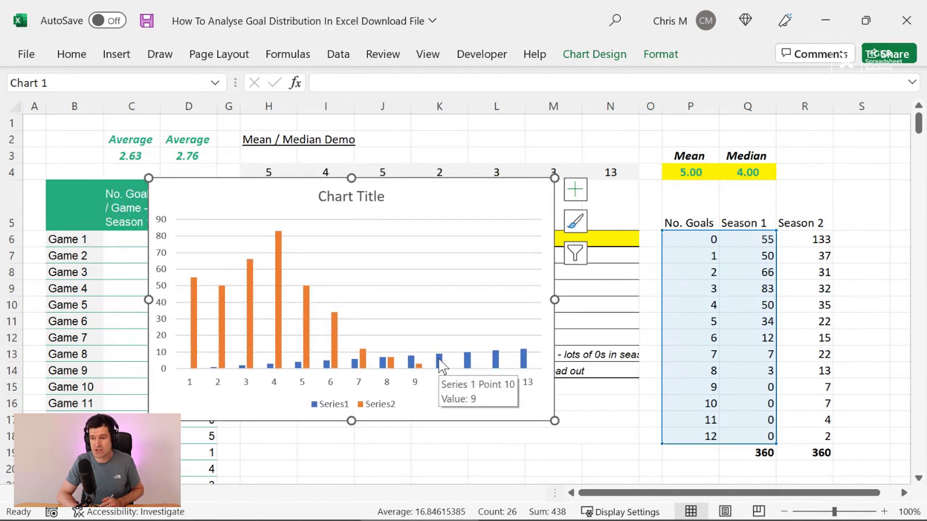
pyautogui.click(440, 366)
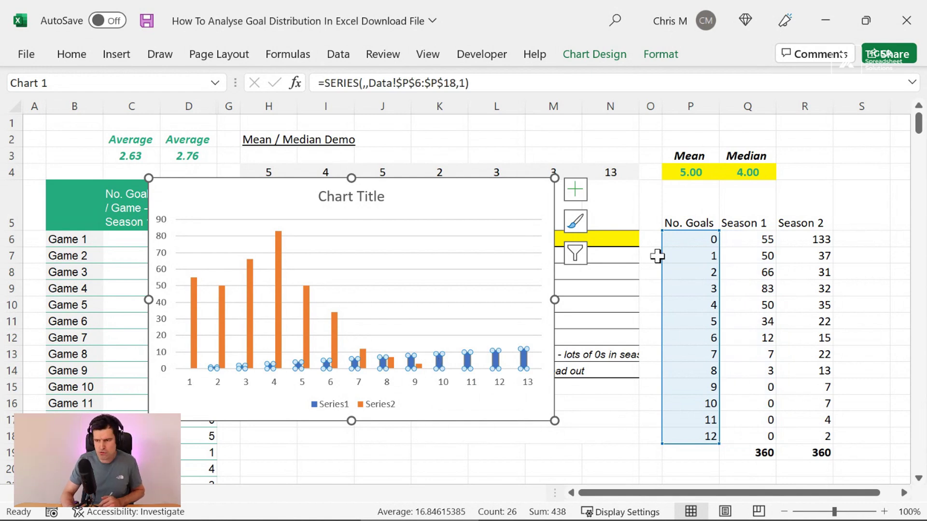
pyautogui.press('Delete')
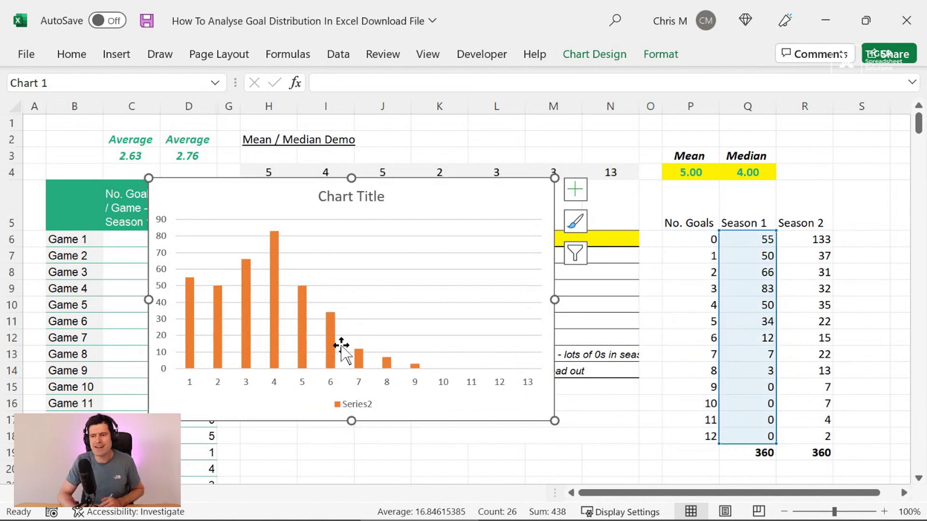
# In Select Data Source, set the chart series name to header cell Q5 (Season 1)
pyautogui.rightClick(354, 288)
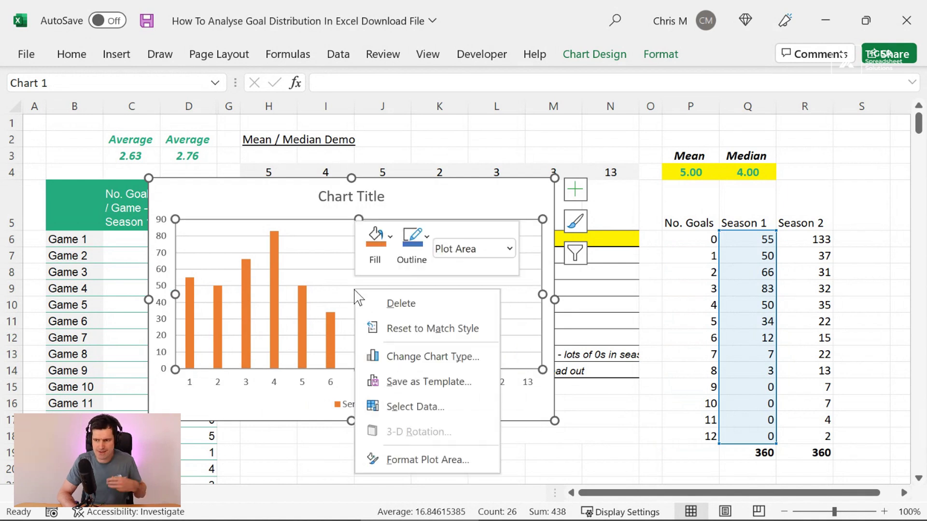
pyautogui.click(416, 408)
pyautogui.moveTo(497, 231); pyautogui.dragTo(355, 198)
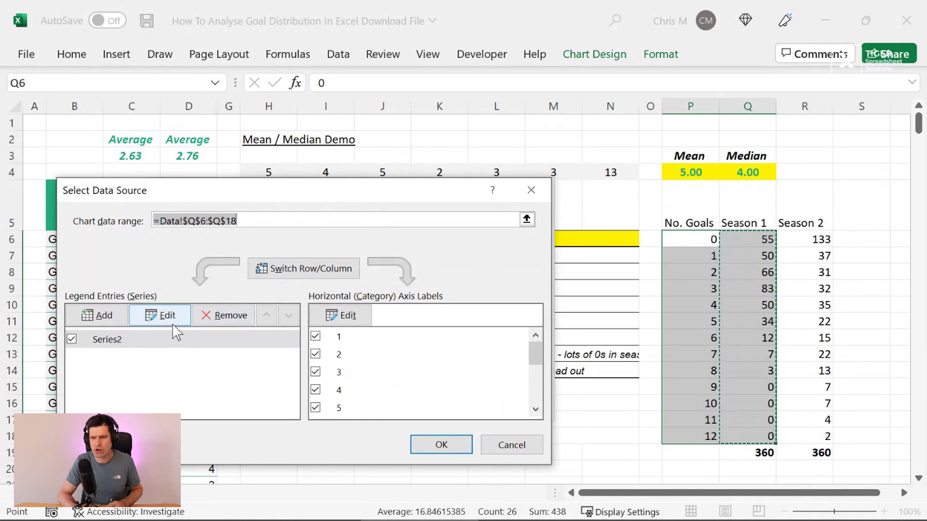
pyautogui.click(157, 316)
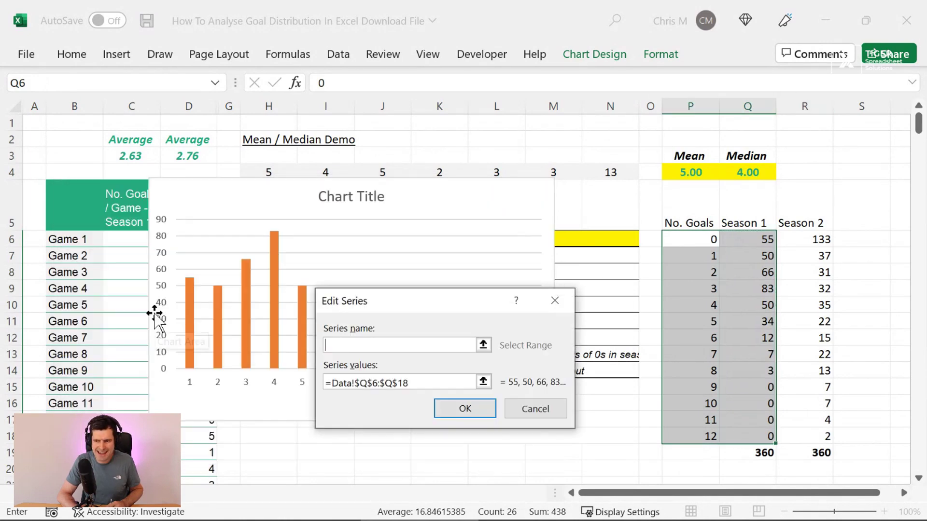
pyautogui.click(736, 212)
pyautogui.press('Return')
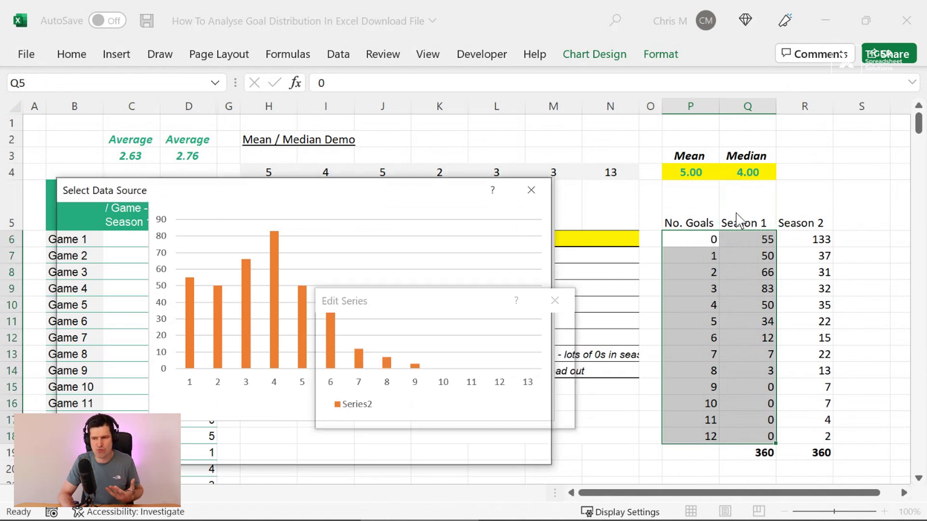
pyautogui.click(441, 444)
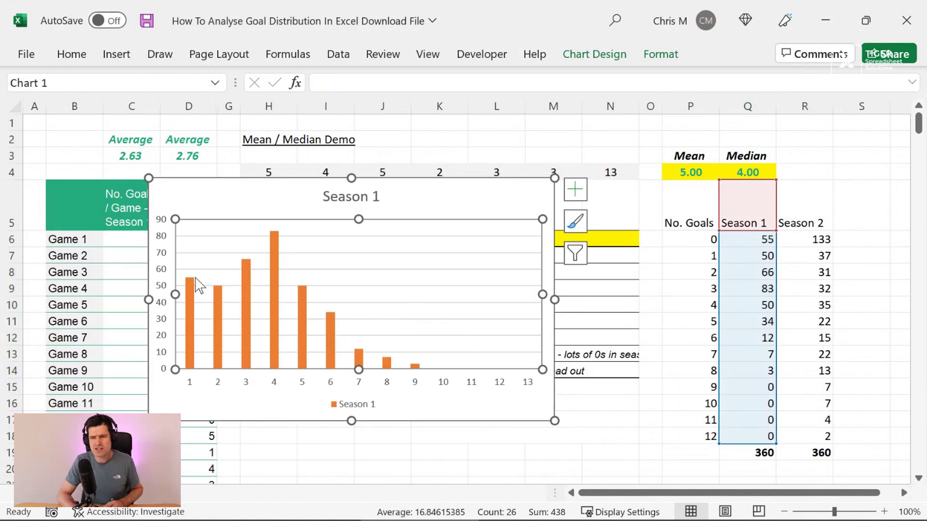
# Add a second chart series with values R6:R18, excluding the total row
pyautogui.rightClick(408, 276)
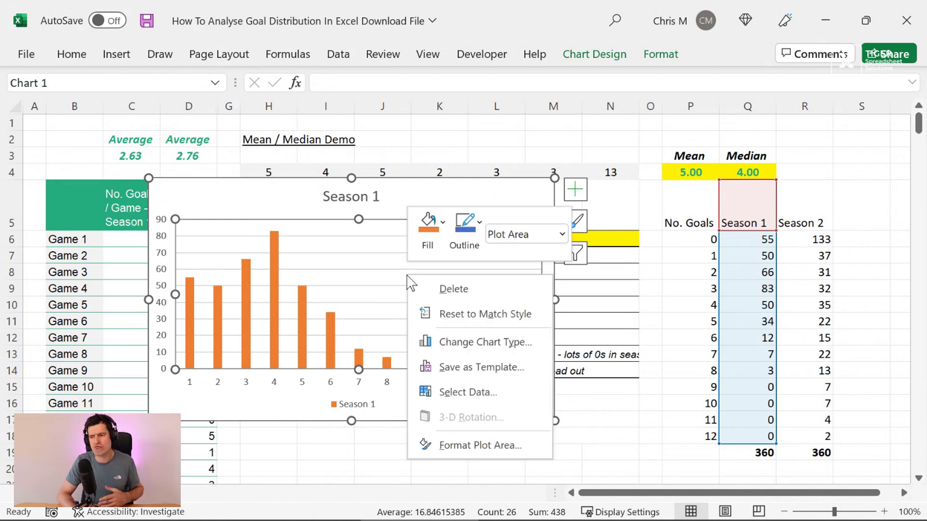
pyautogui.click(478, 398)
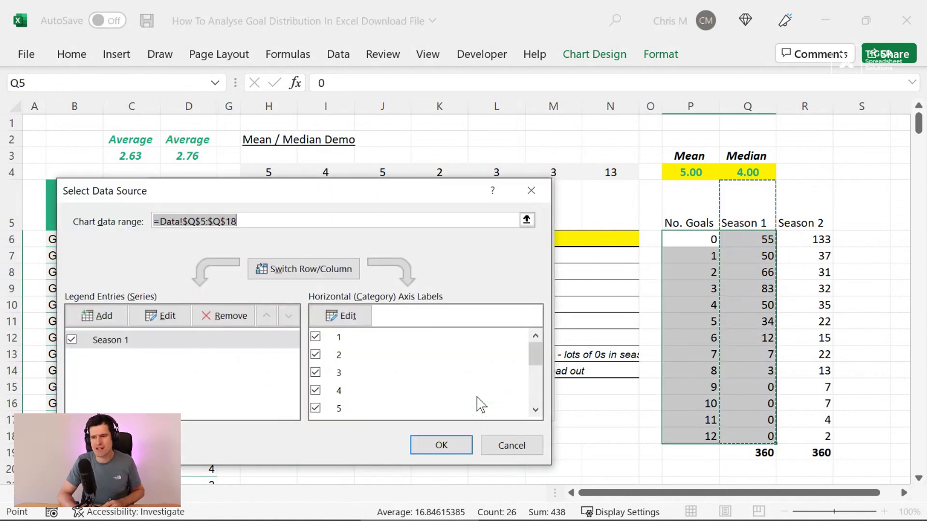
pyautogui.click(94, 316)
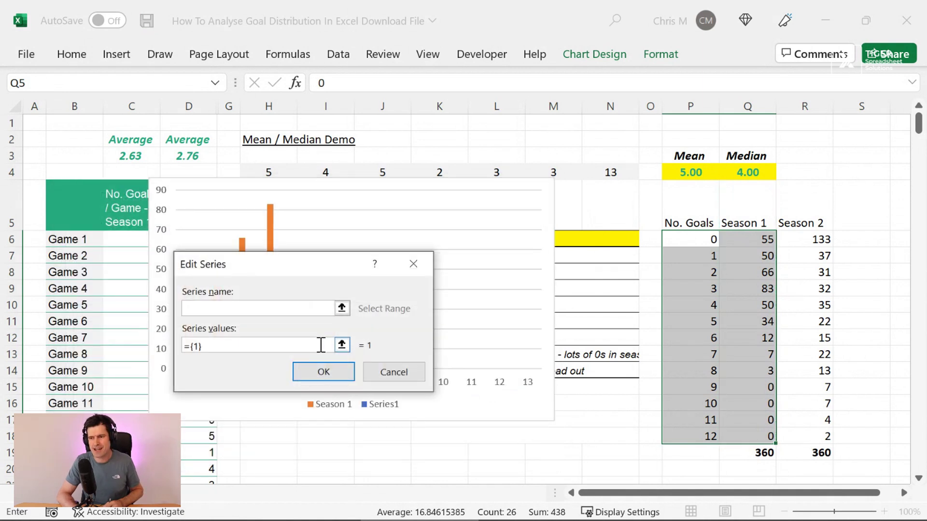
pyautogui.click(341, 345)
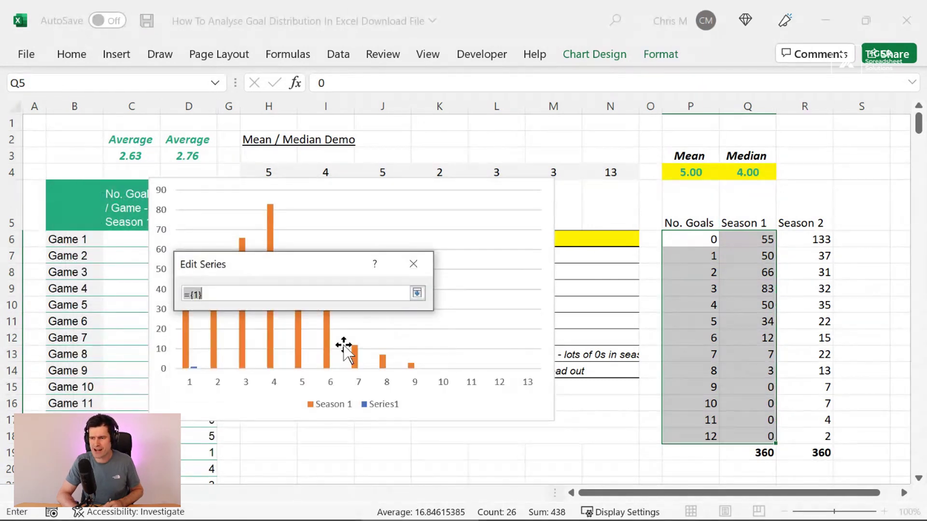
pyautogui.click(808, 242)
pyautogui.hotkey('ctrl', 'shift', 'Down')
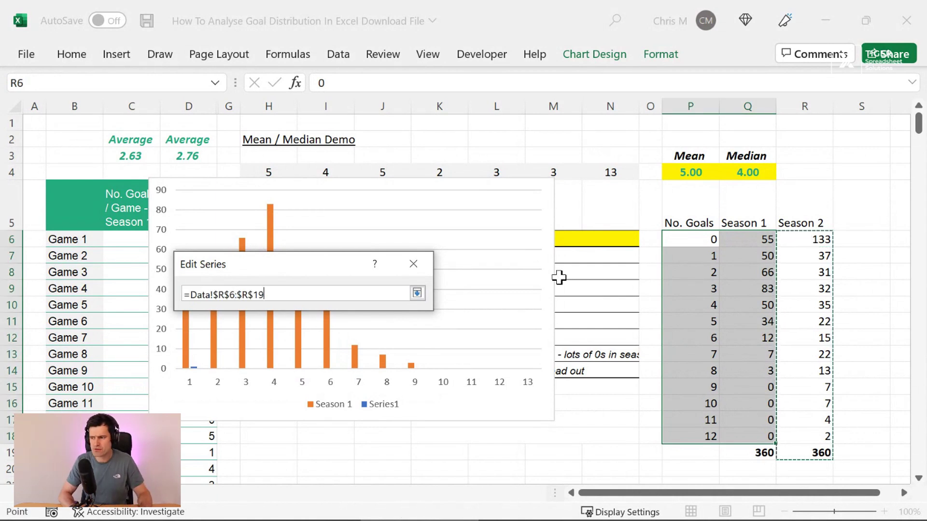
pyautogui.press('BackSpace')
pyautogui.write('8')
pyautogui.press('Return')
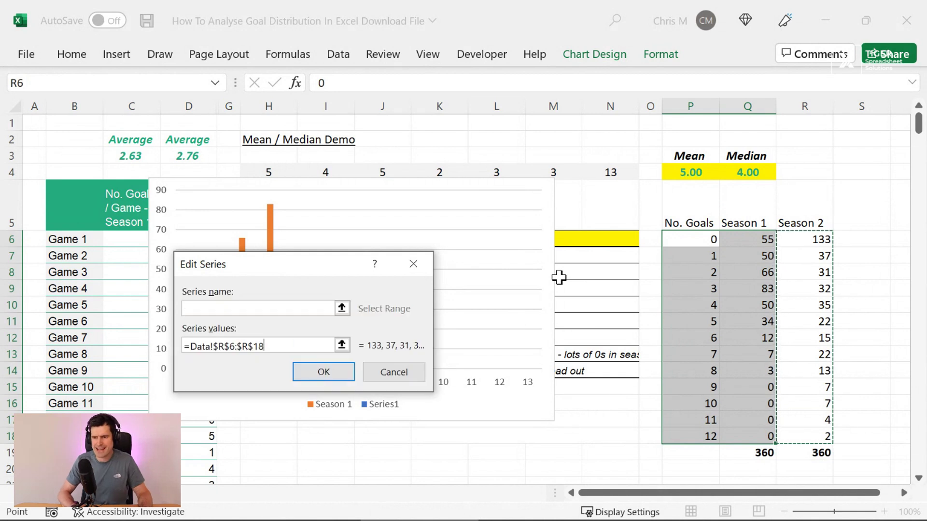
# Name the new series from header R5 (Season 2) and apply both series to the chart
pyautogui.click(202, 308)
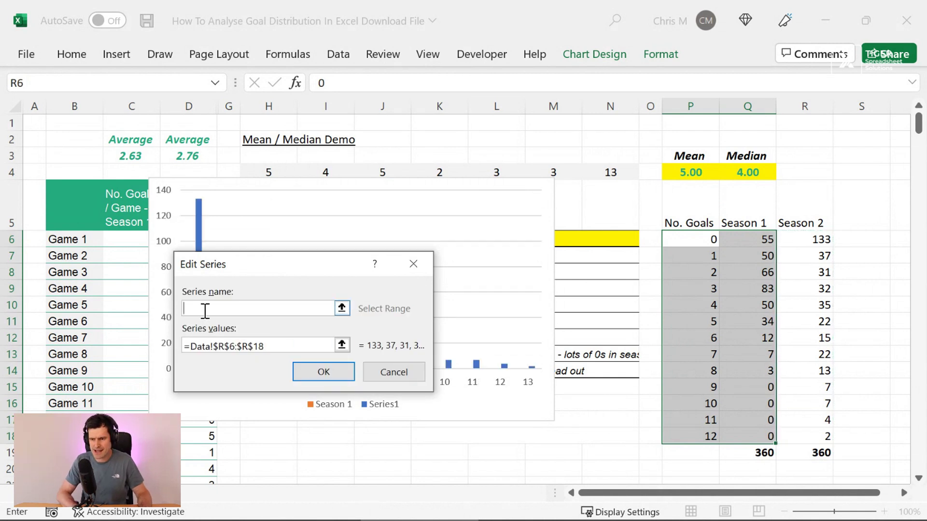
pyautogui.click(820, 213)
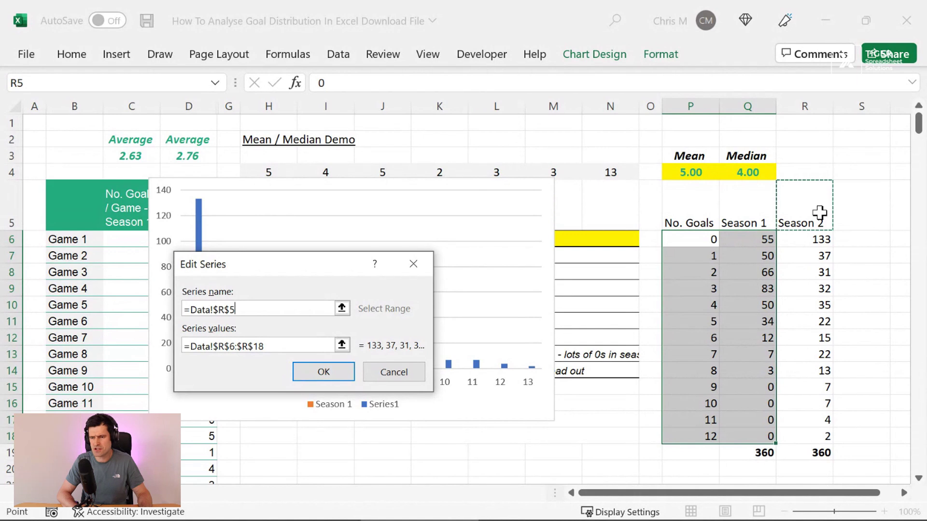
pyautogui.click(328, 376)
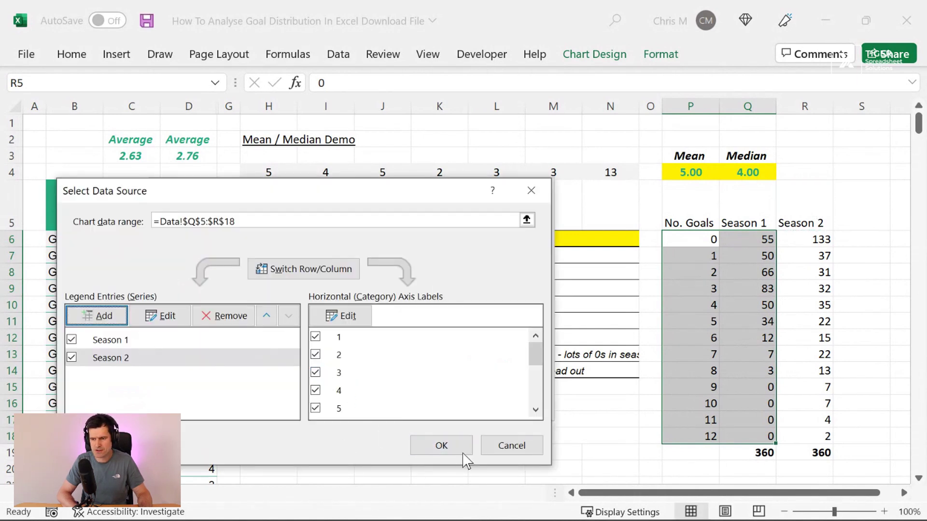
pyautogui.click(454, 448)
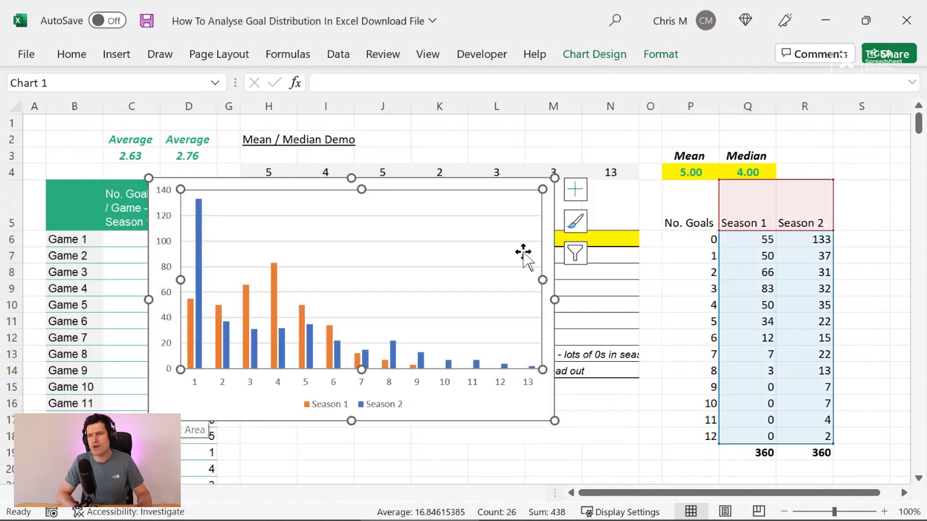
# Drag the two-season chart down so the Measure/Season statistics table is visible
pyautogui.click(645, 276)
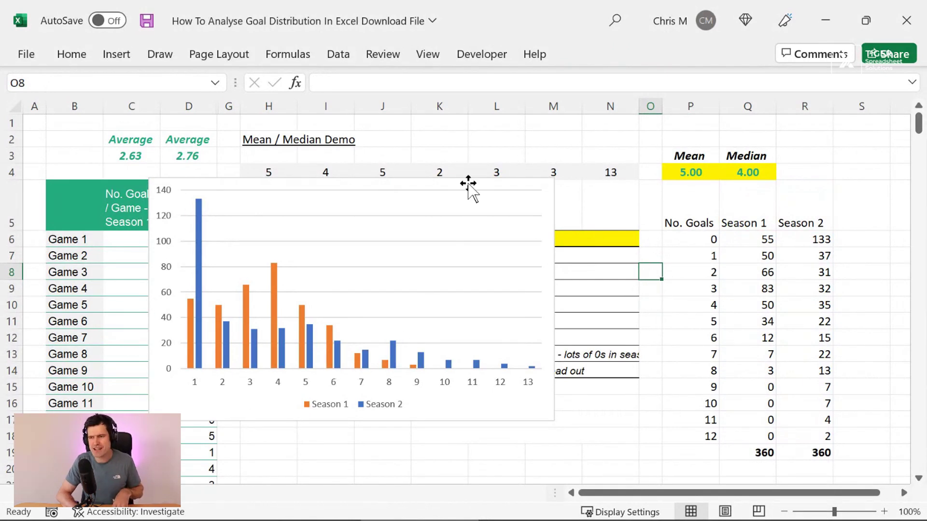
pyautogui.click(434, 194)
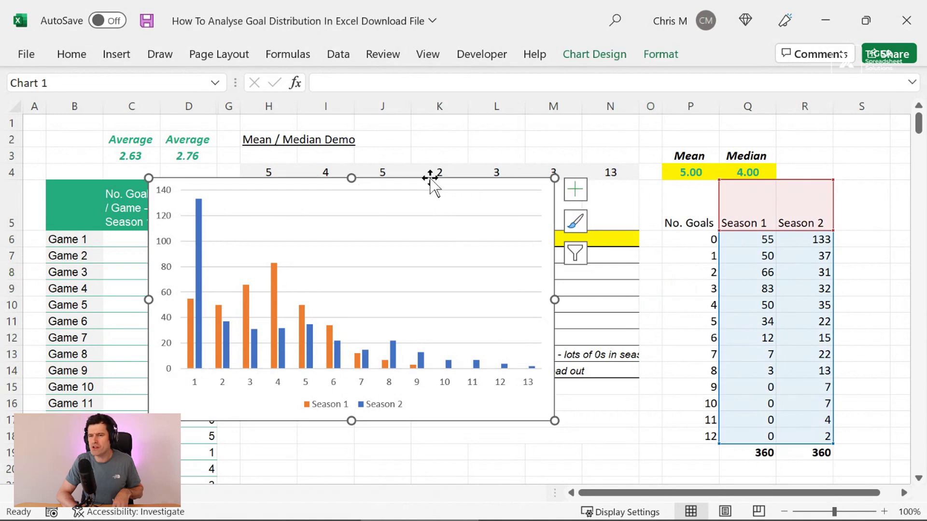
pyautogui.doubleClick(476, 180)
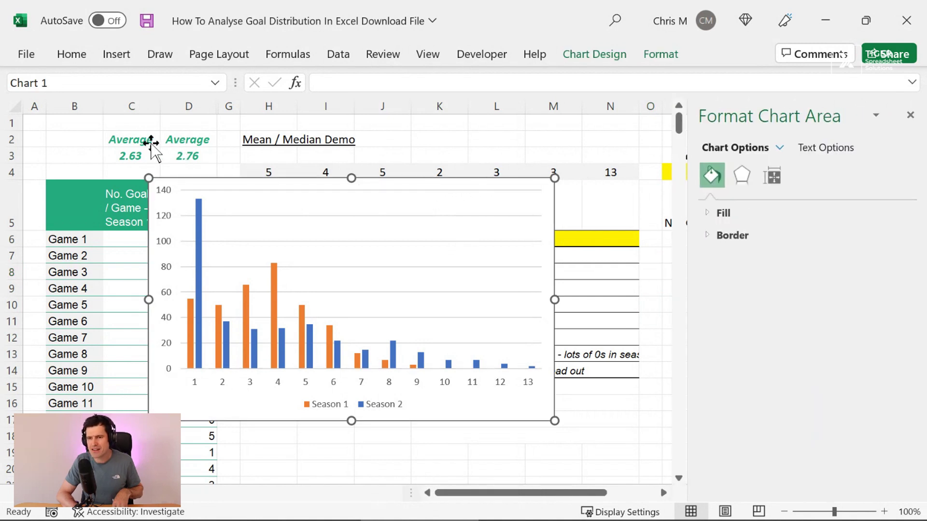
pyautogui.click(909, 116)
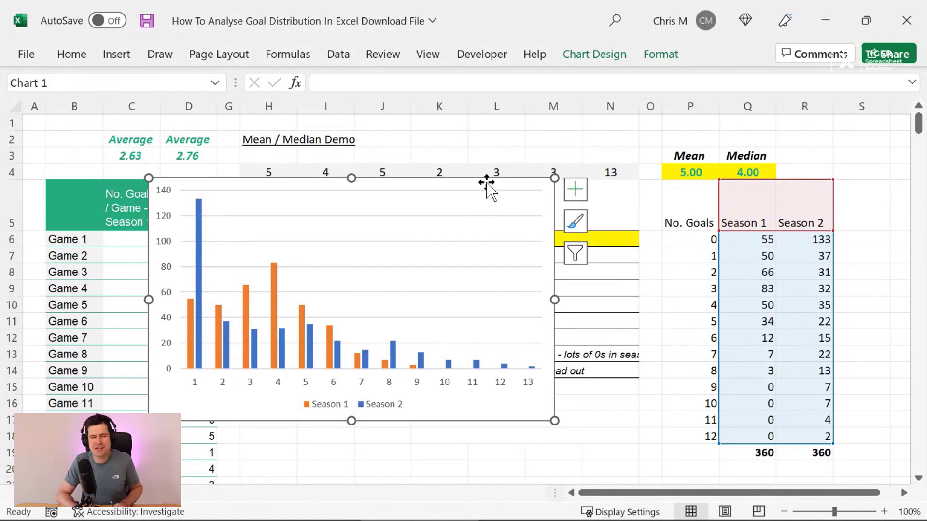
pyautogui.moveTo(486, 183); pyautogui.dragTo(488, 407)
# Check the COUNTA formulas in I7 and J7, then drag the chart back up to around row 4
pyautogui.click(312, 252)
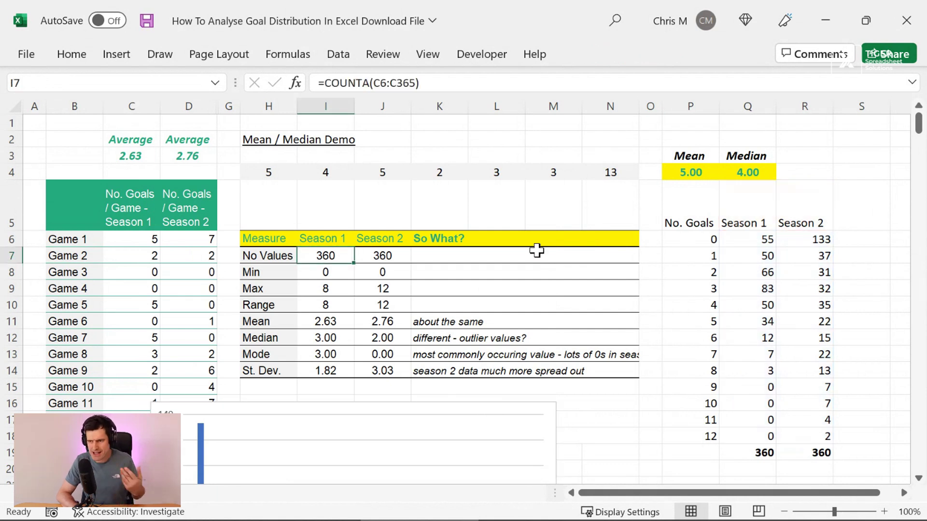
pyautogui.hotkey('shift', 'Down')
pyautogui.hotkey('shift', 'Down')
pyautogui.hotkey('shift', 'Down')
pyautogui.hotkey('shift', 'Down')
pyautogui.hotkey('shift', 'Down')
pyautogui.hotkey('shift', 'Down')
pyautogui.hotkey('shift', 'Down')
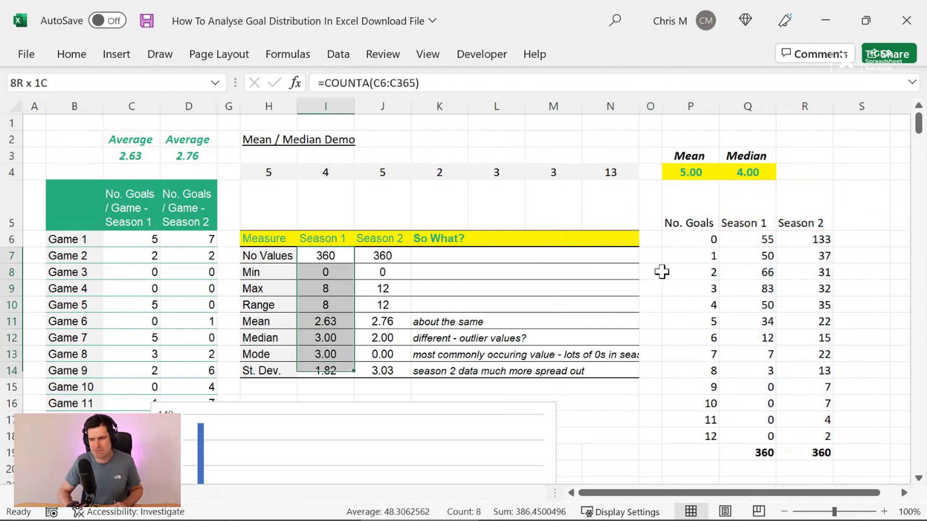
pyautogui.press('Right')
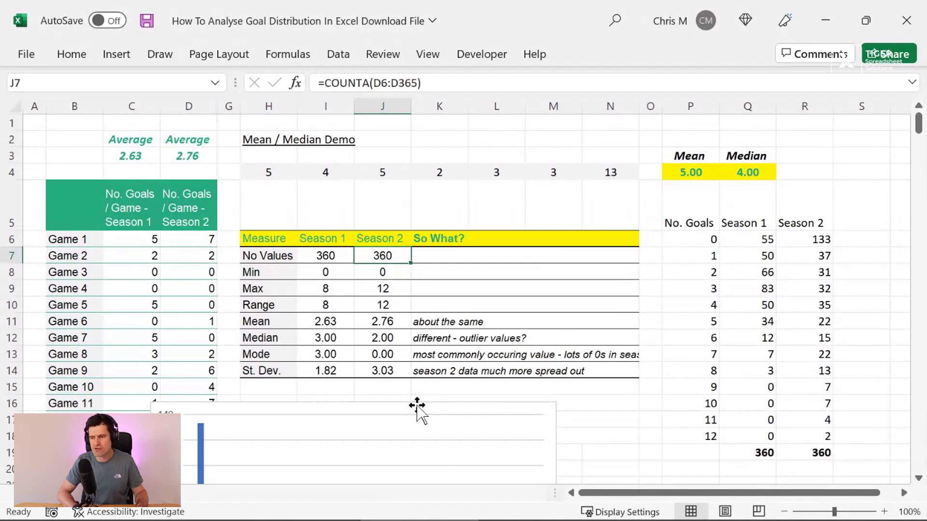
pyautogui.moveTo(416, 408)
pyautogui.mouseDown()
pyautogui.moveTo(436, 253)
pyautogui.moveTo(425, 178)
pyautogui.mouseUp()
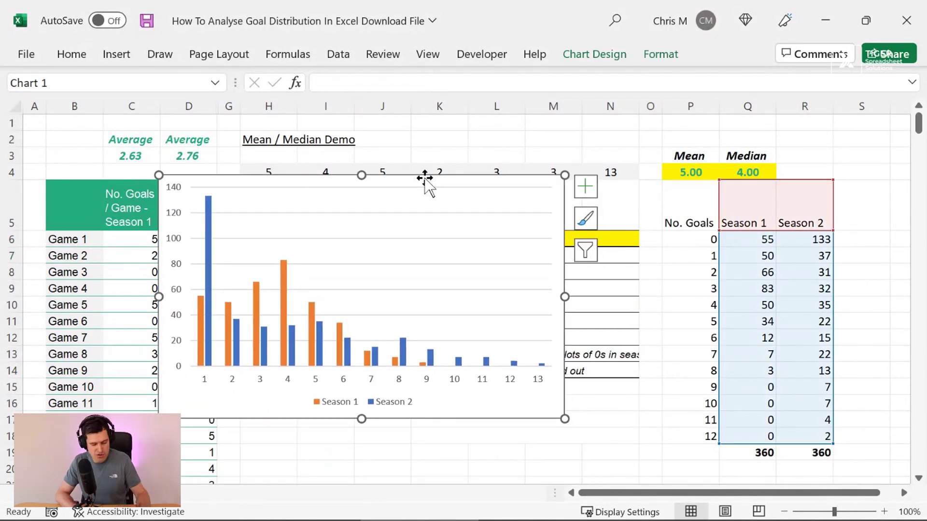
pyautogui.press('Escape')
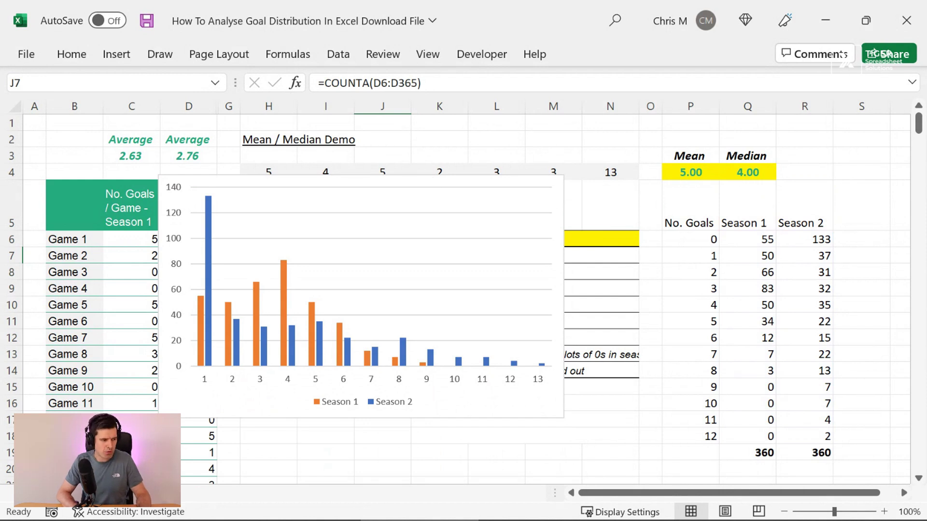